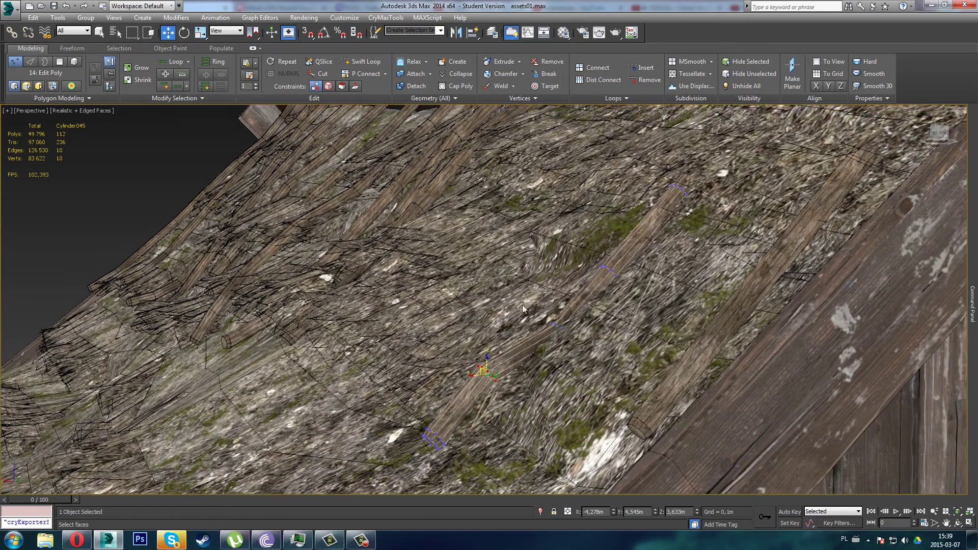
# Reposition the lower-middle vertex rings of the selected roof pole beside the gable so it follows the thatch surface
pyautogui.moveTo(585, 374); pyautogui.dragTo(589, 375)
pyautogui.press('F3')
pyautogui.press('F3')
pyautogui.moveTo(557, 326); pyautogui.dragTo(543, 312)
pyautogui.press('F3')
pyautogui.moveTo(563, 259); pyautogui.dragTo(602, 265)
pyautogui.press('F3')
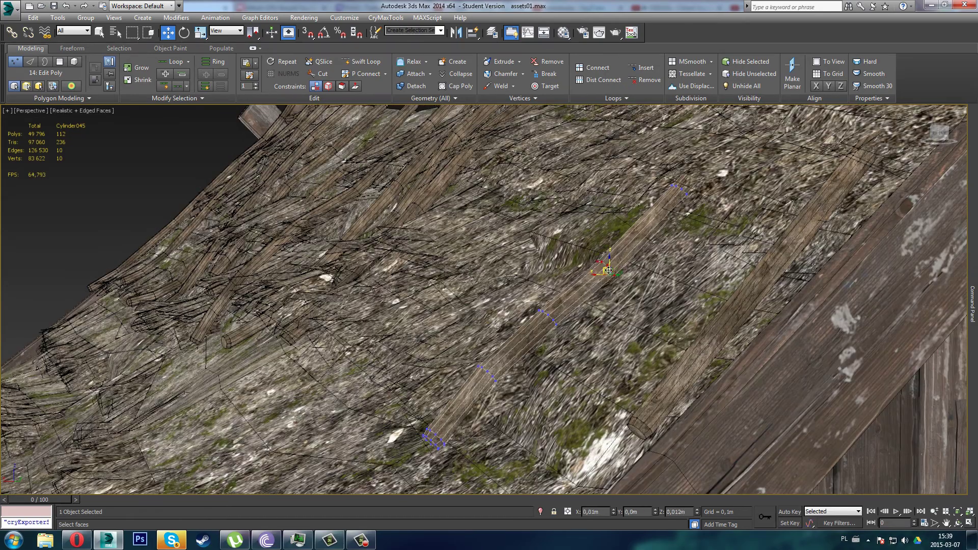
pyautogui.moveTo(595, 277); pyautogui.dragTo(528, 306, button='middle')
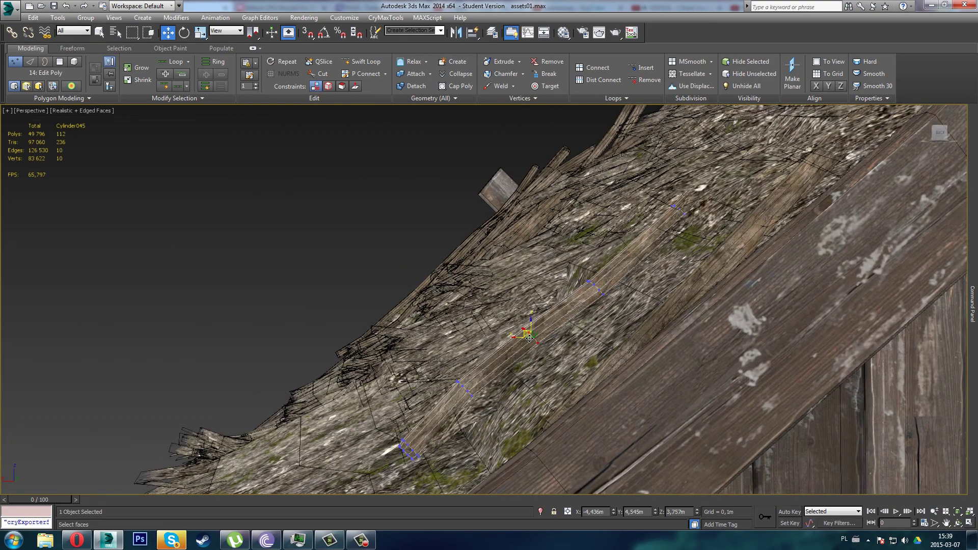
# Move the next vertex rings further up the pole to continue bending it along the roof slope
pyautogui.moveTo(530, 338); pyautogui.dragTo(524, 333)
pyautogui.moveTo(550, 324); pyautogui.dragTo(523, 387, button='middle')
pyautogui.press('F3')
pyautogui.press('F3')
pyautogui.moveTo(571, 294); pyautogui.dragTo(593, 316)
pyautogui.moveTo(592, 316); pyautogui.dragTo(508, 353, button='middle')
pyautogui.press('F3')
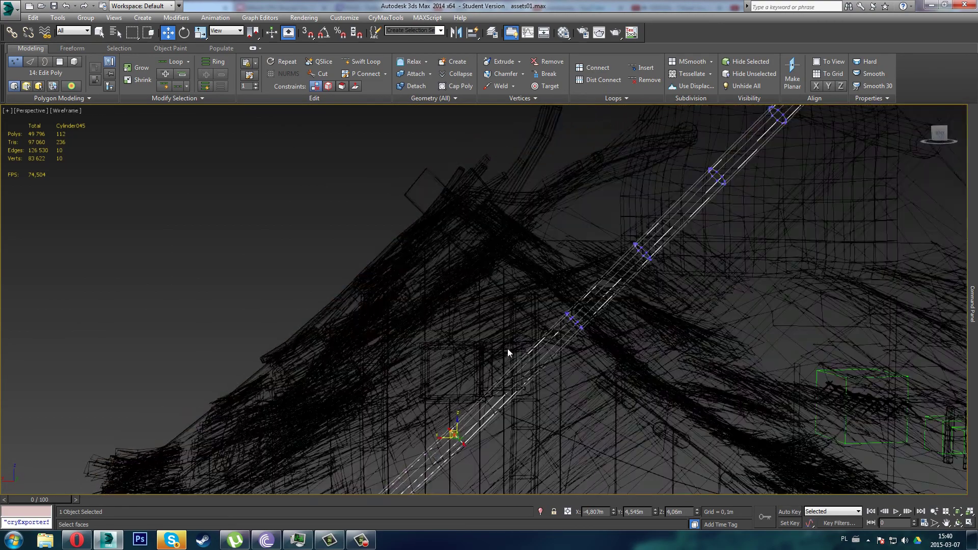
# Shift the pole's vertex ring below the chimney base to bring the buried section out onto the thatch
pyautogui.moveTo(642, 382); pyautogui.dragTo(574, 323)
pyautogui.press('F3')
pyautogui.moveTo(577, 312); pyautogui.dragTo(564, 334, button='middle')
pyautogui.press('F3')
pyautogui.moveTo(613, 324); pyautogui.dragTo(602, 301)
pyautogui.click(68, 110)
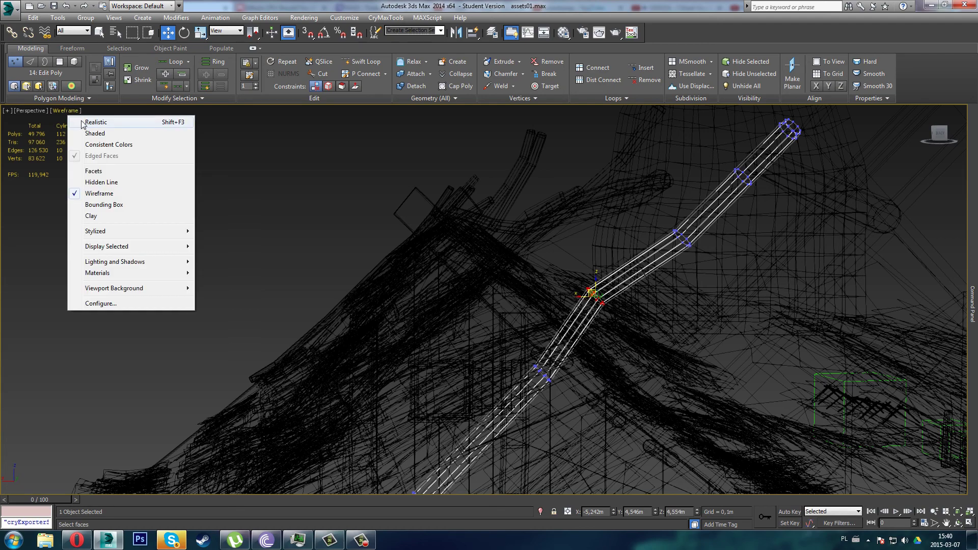
pyautogui.click(84, 121)
pyautogui.moveTo(586, 296); pyautogui.dragTo(593, 306)
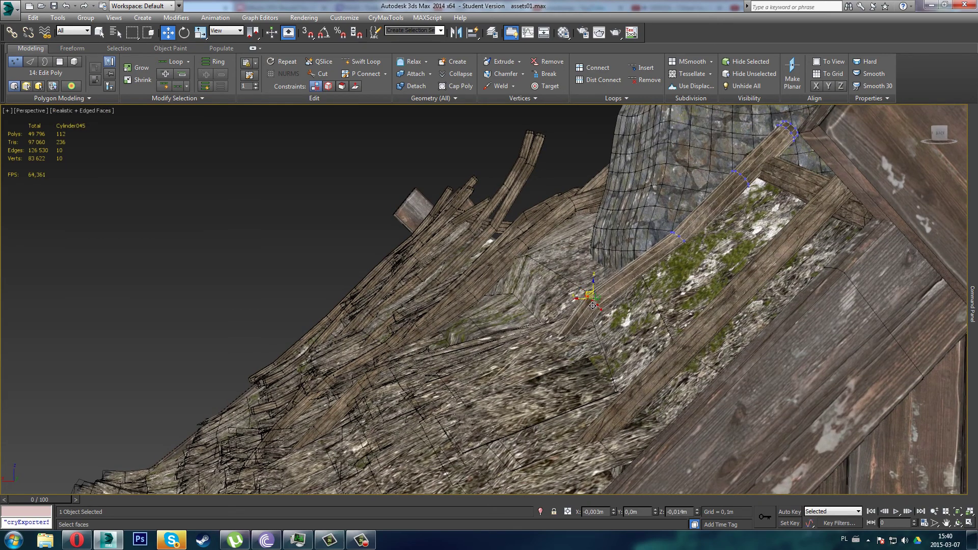
# Adjust the pole's upper vertex rings beside the chimney so that section bends along the slope
pyautogui.moveTo(677, 249); pyautogui.dragTo(598, 342, button='middle')
pyautogui.press('F3')
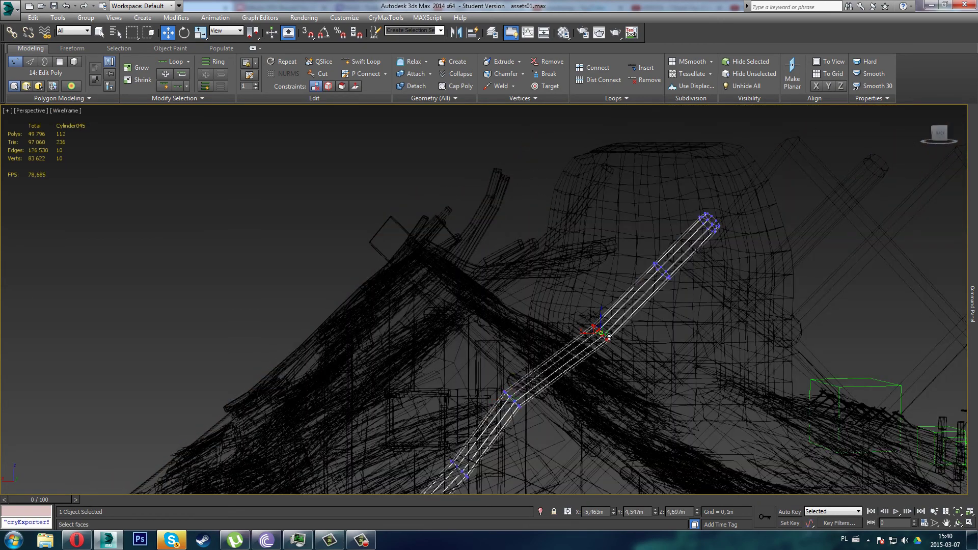
pyautogui.press('F3')
pyautogui.press('F3')
pyautogui.moveTo(691, 295); pyautogui.dragTo(658, 351, button='middle')
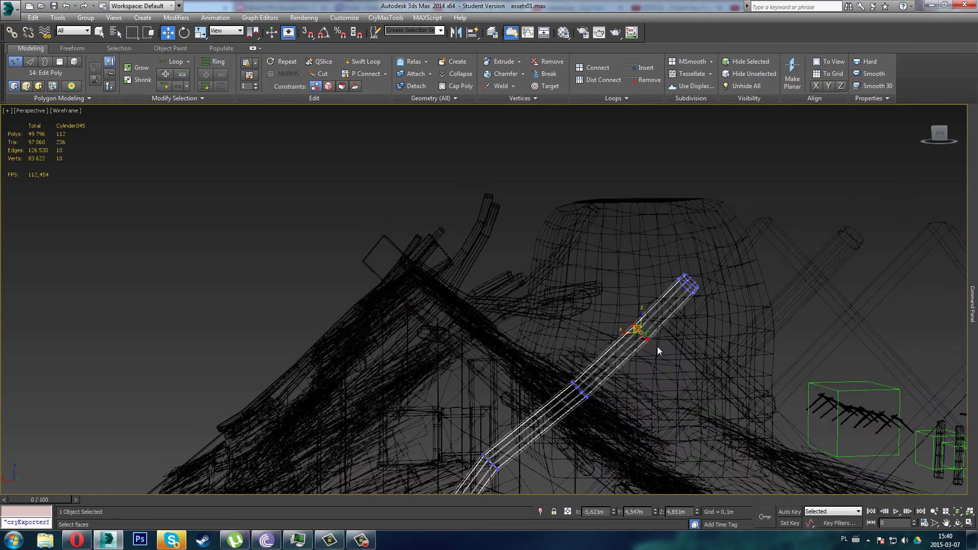
pyautogui.moveTo(641, 333); pyautogui.dragTo(647, 332)
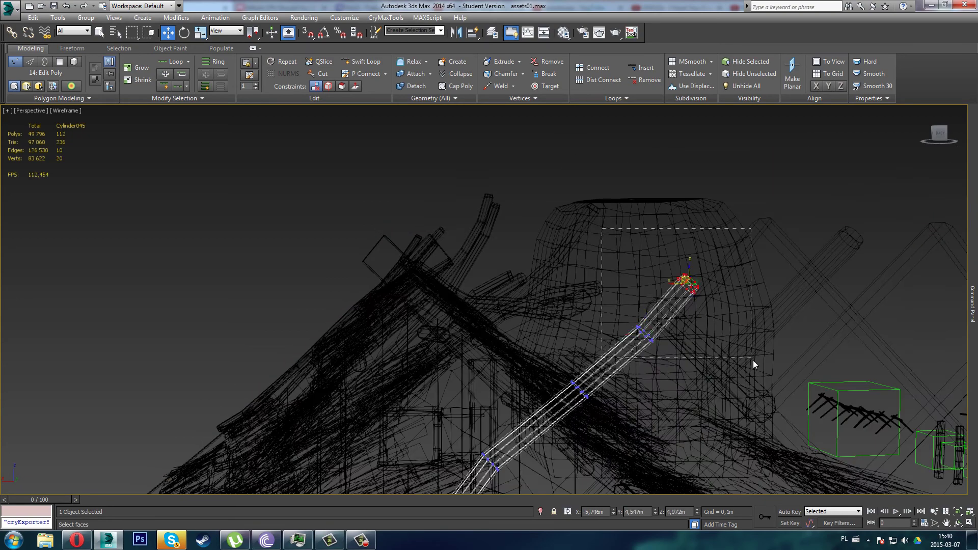
# Select the vertex rings at the pole's upper end and rotate them upward in the front view
pyautogui.moveTo(753, 360); pyautogui.dragTo(752, 360)
pyautogui.press('e')
pyautogui.hotkey('alt', 'w')
pyautogui.middleClick(676, 203)
pyautogui.hotkey('alt', 'w')
pyautogui.press('z')
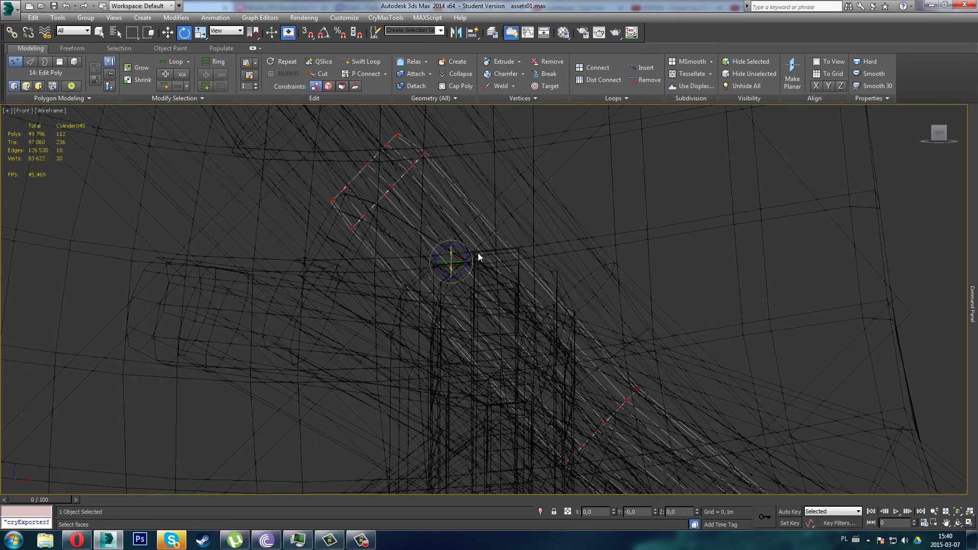
pyautogui.moveTo(468, 255); pyautogui.dragTo(488, 224)
pyautogui.scroll(-2, 477, 262)
pyautogui.press('w')
pyautogui.press('F3')
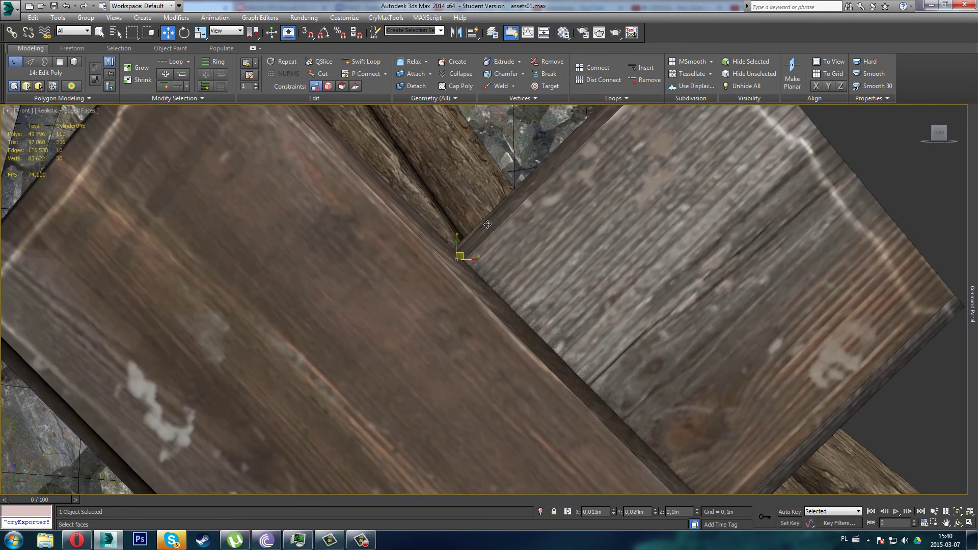
# Reposition the rotated upper end of the pole in the perspective view beside the stone chimney
pyautogui.hotkey('alt', 'w')
pyautogui.middleClick(699, 347)
pyautogui.hotkey('alt', 'w')
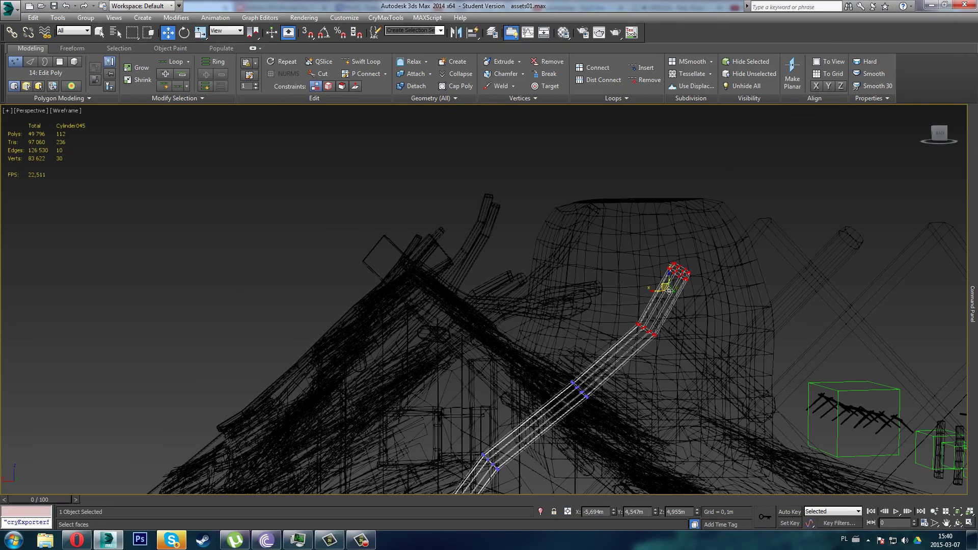
pyautogui.moveTo(669, 291); pyautogui.dragTo(661, 287)
pyautogui.keyDown('alt'); pyautogui.moveTo(647, 313); pyautogui.dragTo(648, 313, button='middle'); pyautogui.keyUp('alt')
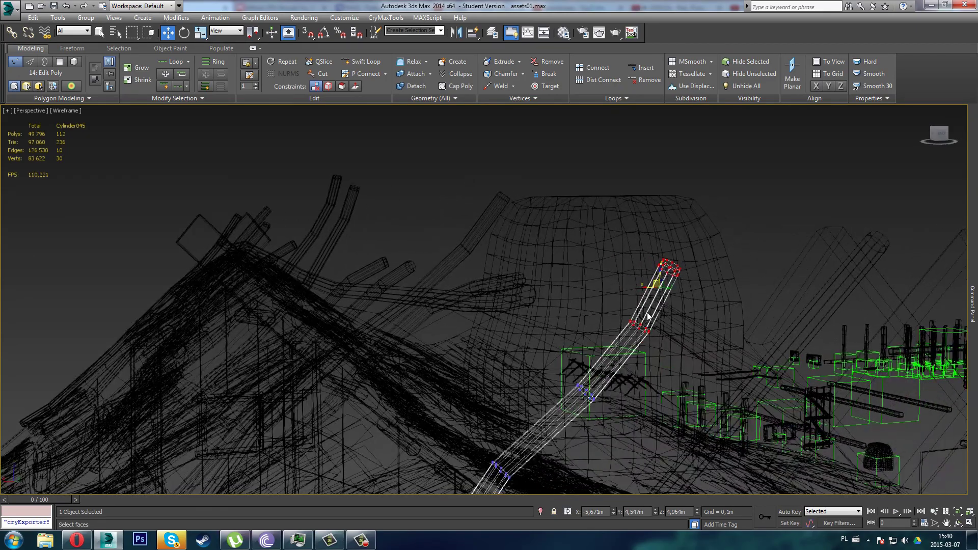
pyautogui.click(72, 111)
pyautogui.click(84, 124)
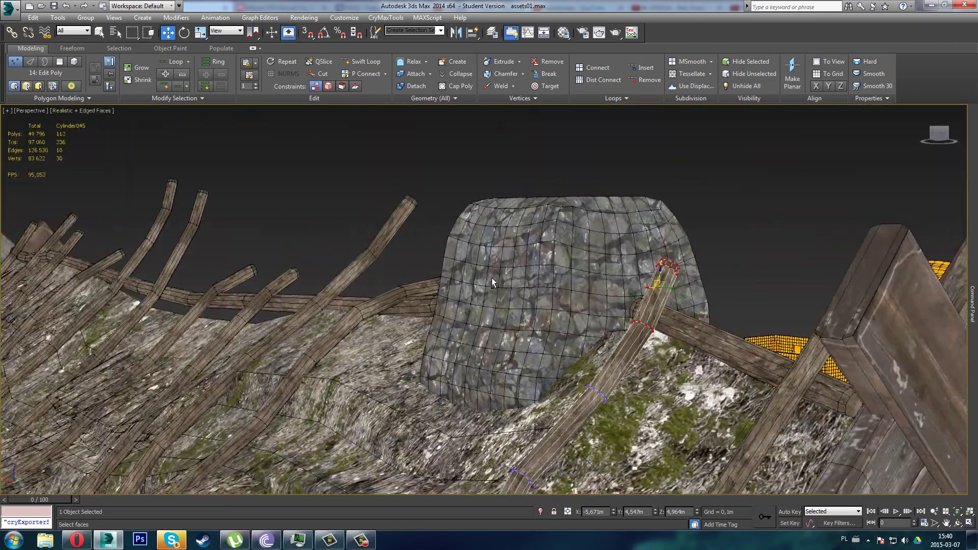
pyautogui.keyDown('alt'); pyautogui.moveTo(492, 282); pyautogui.dragTo(677, 297, button='middle'); pyautogui.keyUp('alt')
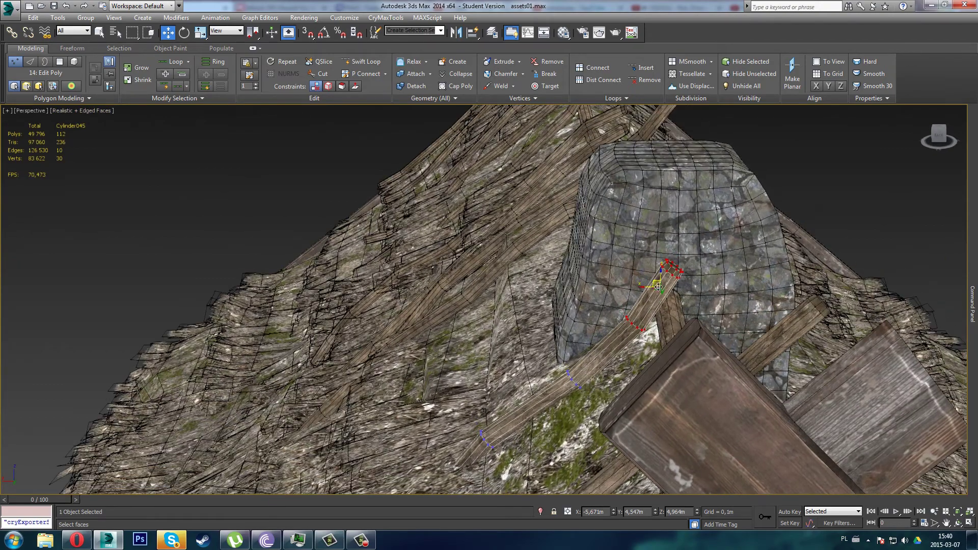
pyautogui.moveTo(659, 287); pyautogui.dragTo(671, 293)
pyautogui.keyDown('alt'); pyautogui.moveTo(672, 293); pyautogui.dragTo(642, 297, button='middle'); pyautogui.keyUp('alt')
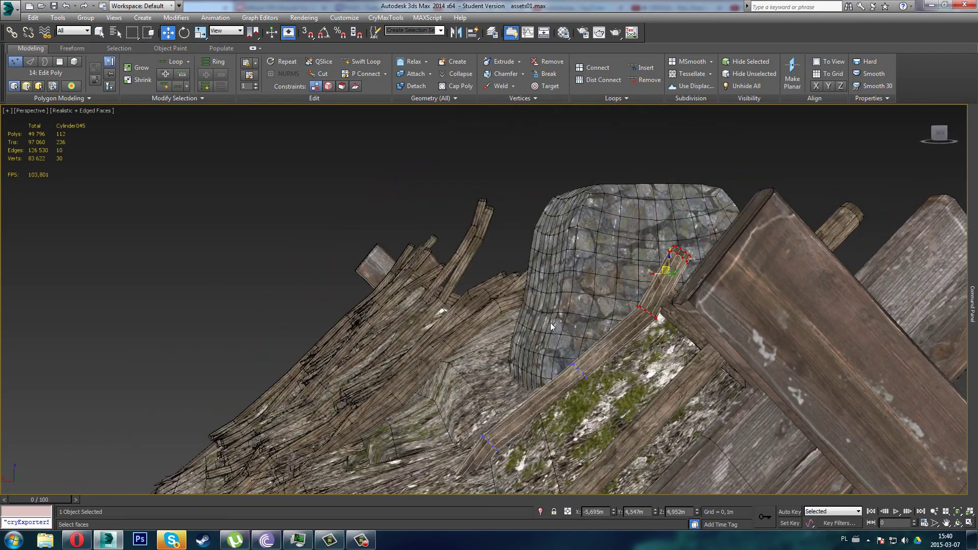
# Fine-tune the height of the vertex rings just below the pole's upper end against the thatch
pyautogui.moveTo(580, 375); pyautogui.dragTo(584, 381)
pyautogui.keyDown('alt'); pyautogui.moveTo(585, 380); pyautogui.dragTo(588, 338, button='middle'); pyautogui.keyUp('alt')
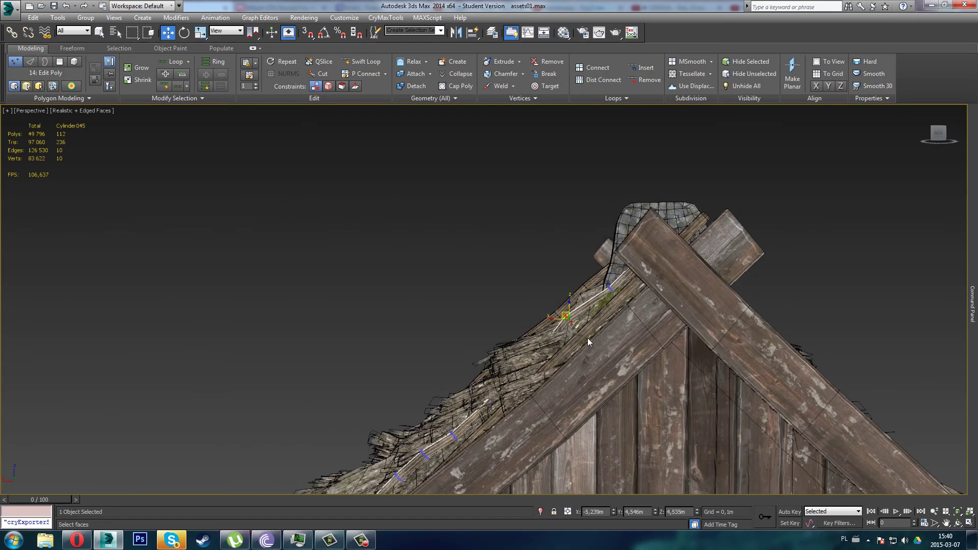
pyautogui.moveTo(570, 320); pyautogui.dragTo(569, 320)
pyautogui.keyDown('alt'); pyautogui.moveTo(569, 320); pyautogui.dragTo(615, 361, button='middle'); pyautogui.keyUp('alt')
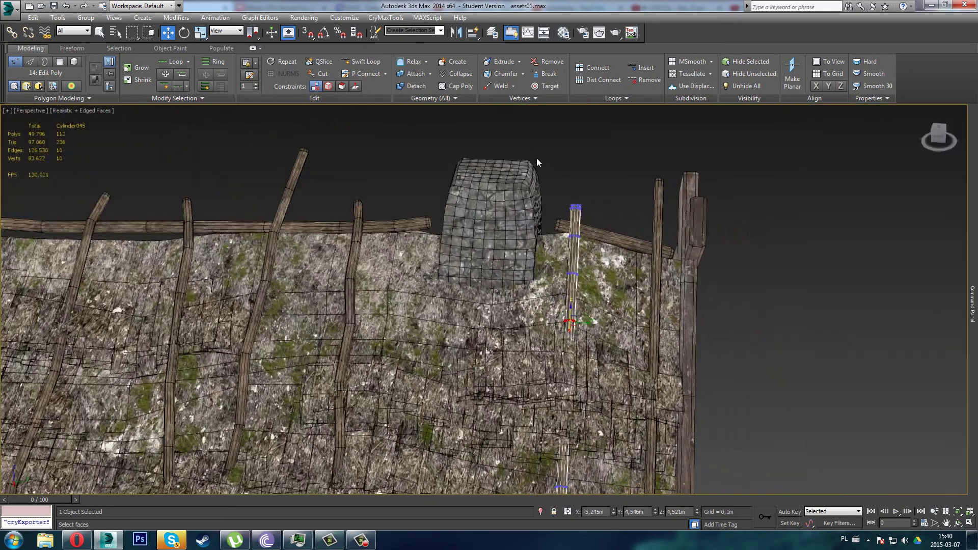
# Tilt the pole's tip sideways by rotating its top vertices, and shift the ring beneath it slightly
pyautogui.moveTo(536, 158); pyautogui.dragTo(610, 227)
pyautogui.keyDown('alt'); pyautogui.moveTo(610, 227); pyautogui.dragTo(606, 228, button='middle'); pyautogui.keyUp('alt')
pyautogui.moveTo(597, 215); pyautogui.dragTo(591, 215)
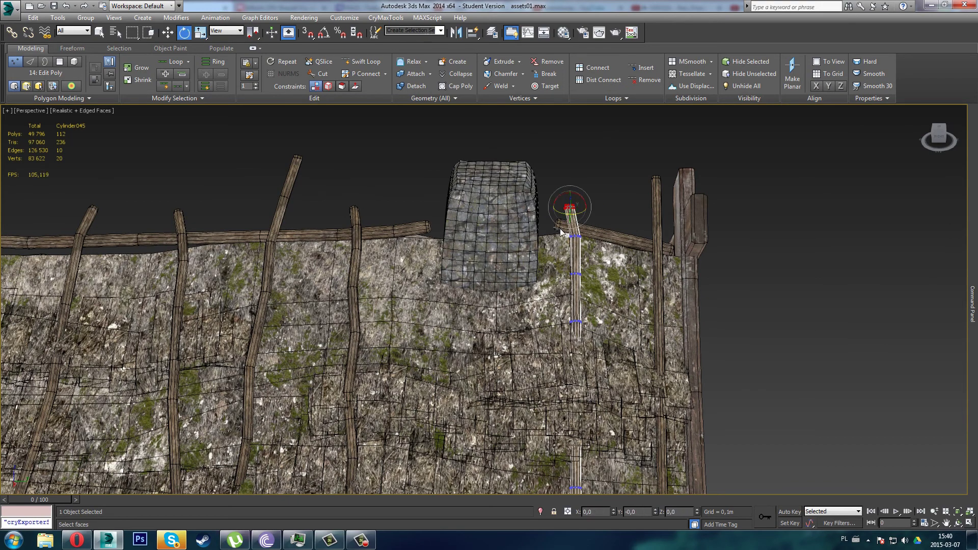
pyautogui.keyDown('alt'); pyautogui.moveTo(596, 247); pyautogui.dragTo(594, 246, button='middle'); pyautogui.keyUp('alt')
pyautogui.press('w')
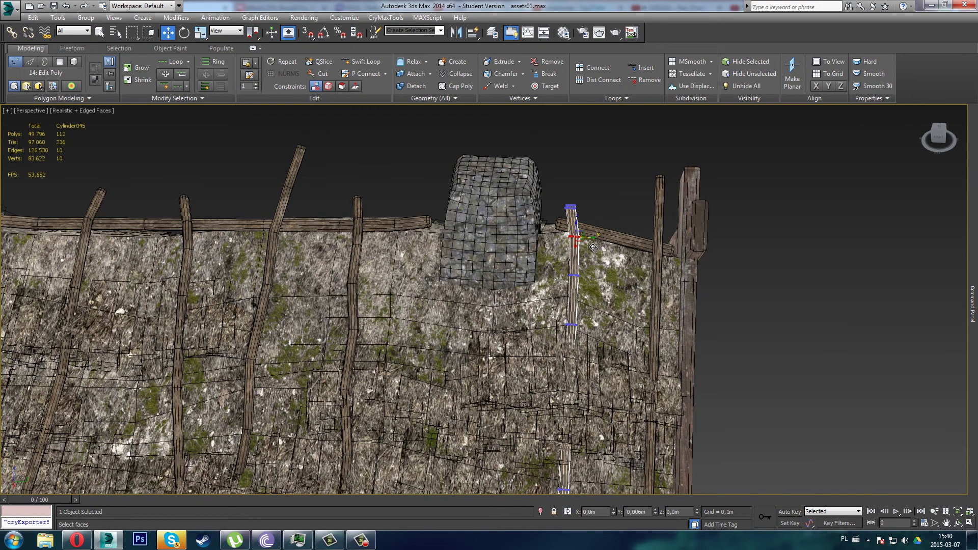
# Offset the pole's middle vertex rings sideways to give its straight run an irregular bend
pyautogui.keyDown('alt'); pyautogui.moveTo(605, 306); pyautogui.dragTo(596, 272, button='middle'); pyautogui.keyUp('alt')
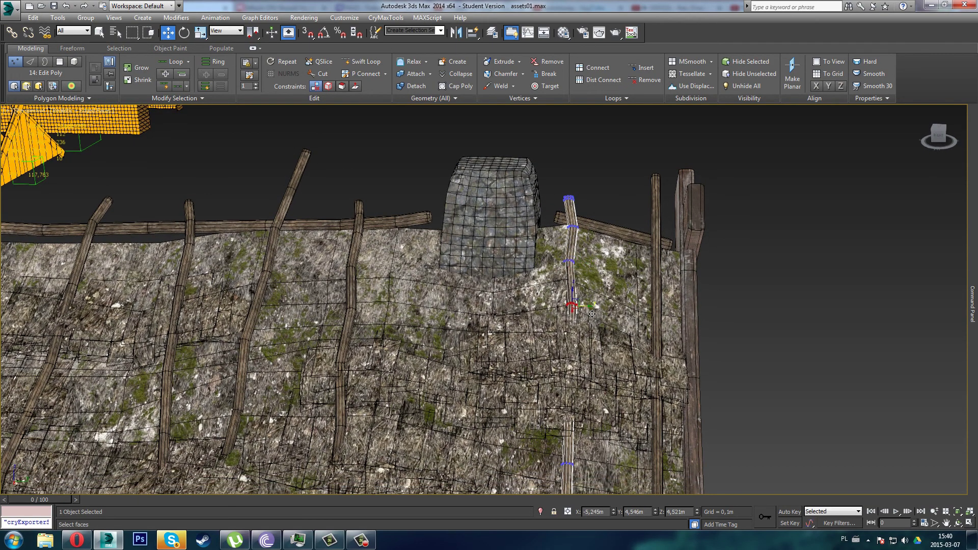
pyautogui.keyDown('alt'); pyautogui.moveTo(588, 315); pyautogui.dragTo(516, 260, button='middle'); pyautogui.keyUp('alt')
pyautogui.press('F3')
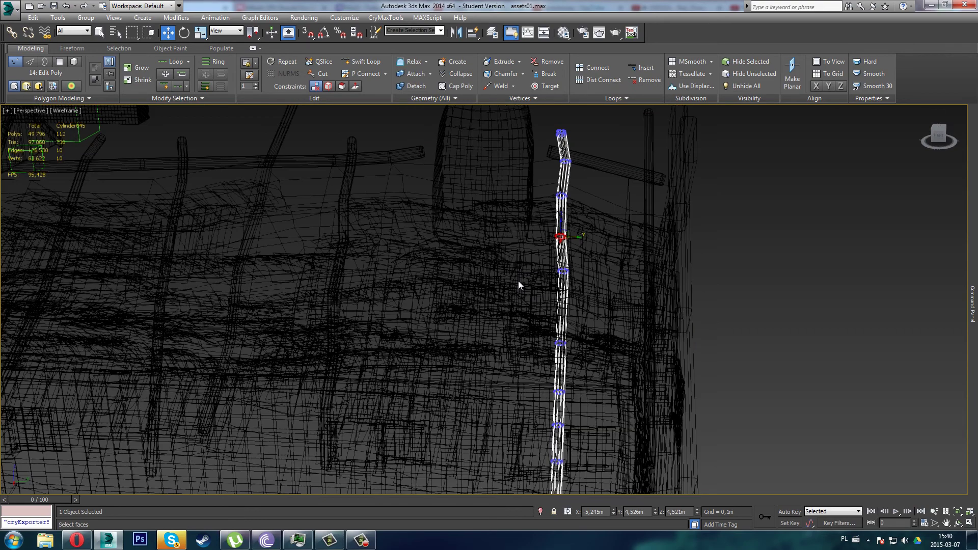
pyautogui.moveTo(585, 299); pyautogui.dragTo(584, 285)
pyautogui.press('F3')
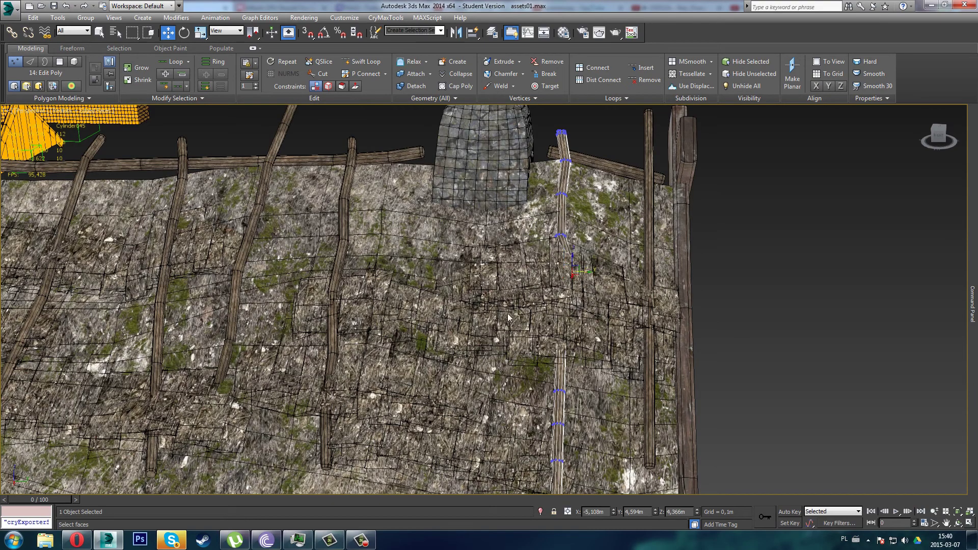
# Shift the vertex rings on the pole's lower half sideways so it curves like a natural branch
pyautogui.press('F3')
pyautogui.press('F3')
pyautogui.moveTo(582, 346); pyautogui.dragTo(590, 349)
pyautogui.moveTo(543, 375); pyautogui.dragTo(520, 259, button='middle')
pyautogui.press('F3')
pyautogui.press('F3')
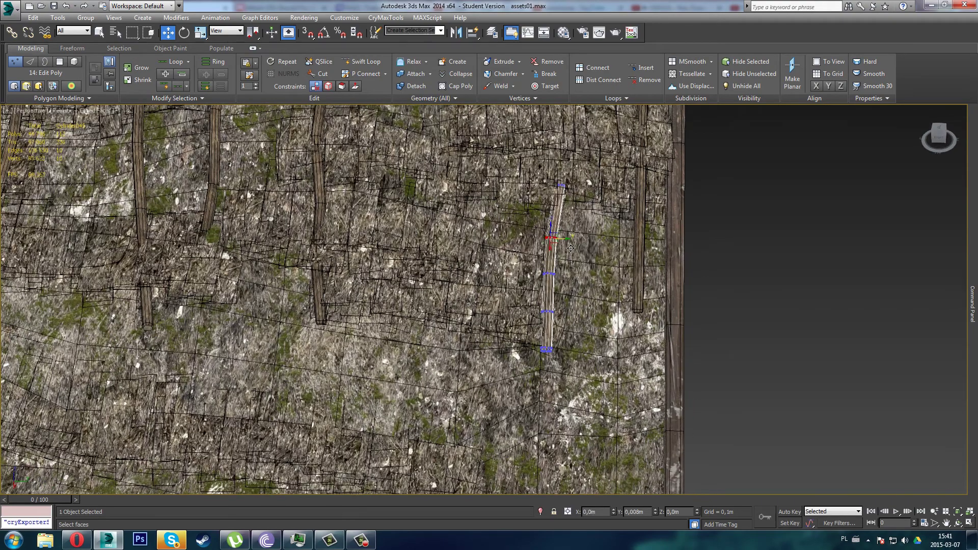
pyautogui.moveTo(566, 283); pyautogui.dragTo(572, 281)
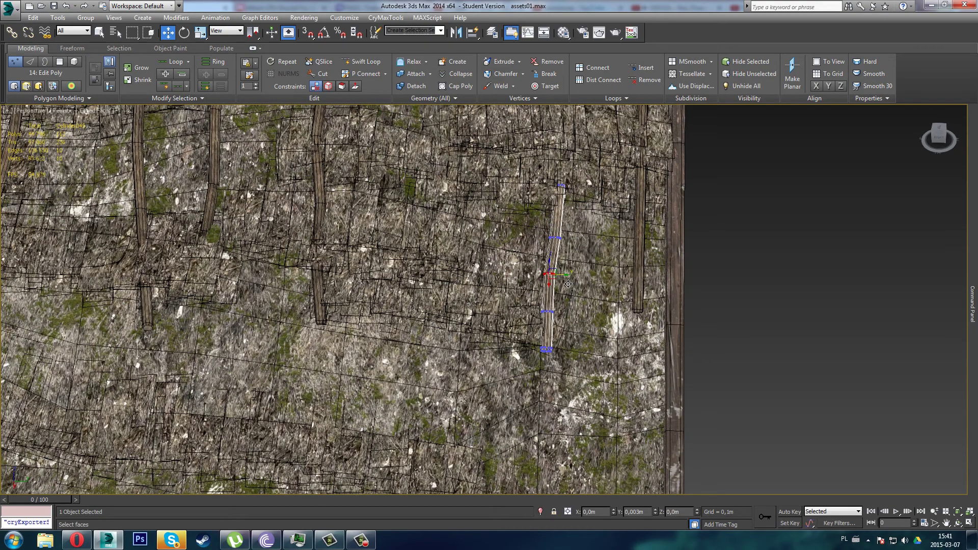
# Rotate the pole's lower end slightly and move the two vertex rings above it sideways
pyautogui.press('e')
pyautogui.moveTo(568, 350)
pyautogui.mouseDown()
pyautogui.moveTo(562, 357)
pyautogui.moveTo(555, 344)
pyautogui.mouseUp()
pyautogui.press('w')
pyautogui.keyDown('alt'); pyautogui.moveTo(555, 347); pyautogui.dragTo(576, 319, button='middle'); pyautogui.keyUp('alt')
pyautogui.scroll(2, 577, 316)
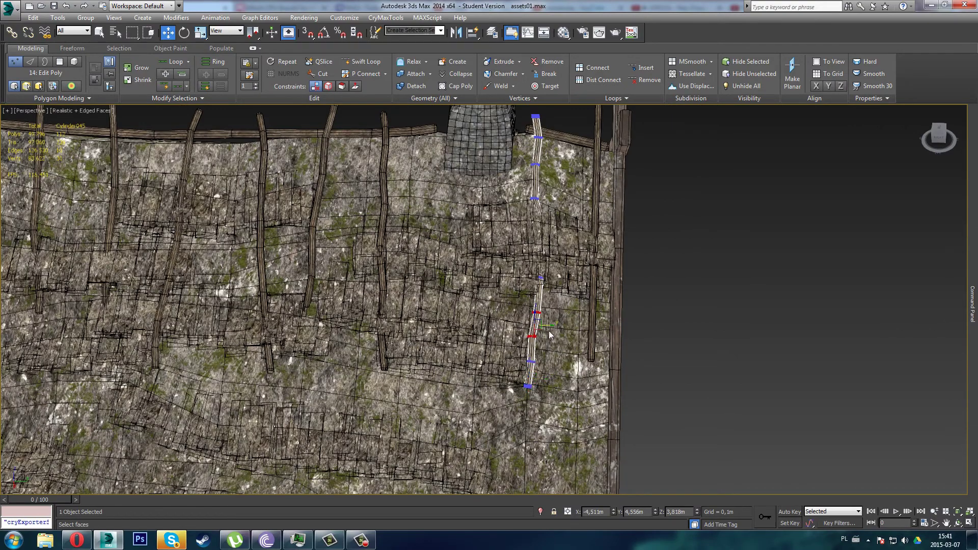
pyautogui.moveTo(550, 335); pyautogui.dragTo(557, 333)
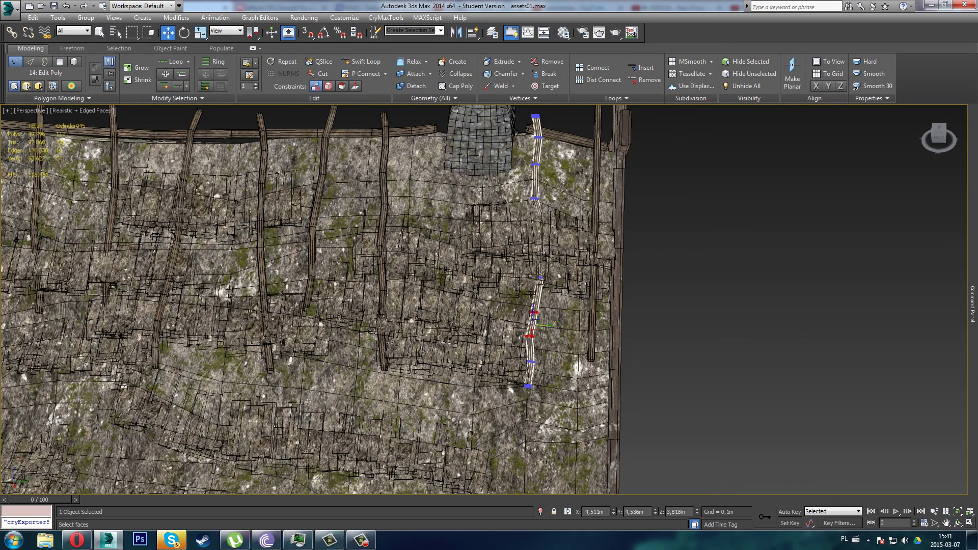
# Leave vertex editing, select the straight pole next to the gable board, and add seven edge loops along it with Swift Loop
pyautogui.moveTo(972, 305)
pyautogui.moveTo(972, 337)
pyautogui.click(801, 367)
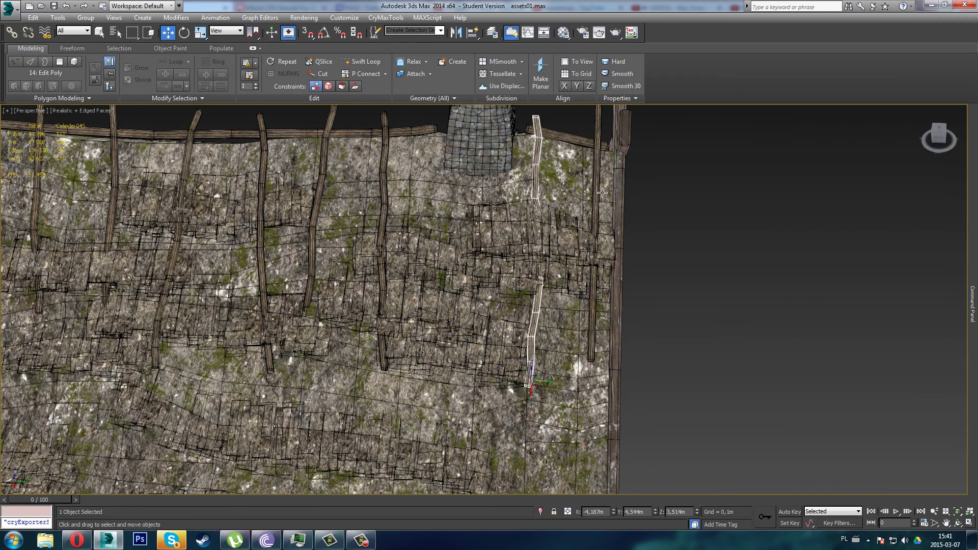
pyautogui.keyDown('alt'); pyautogui.moveTo(602, 192); pyautogui.dragTo(561, 204, button='middle'); pyautogui.keyUp('alt')
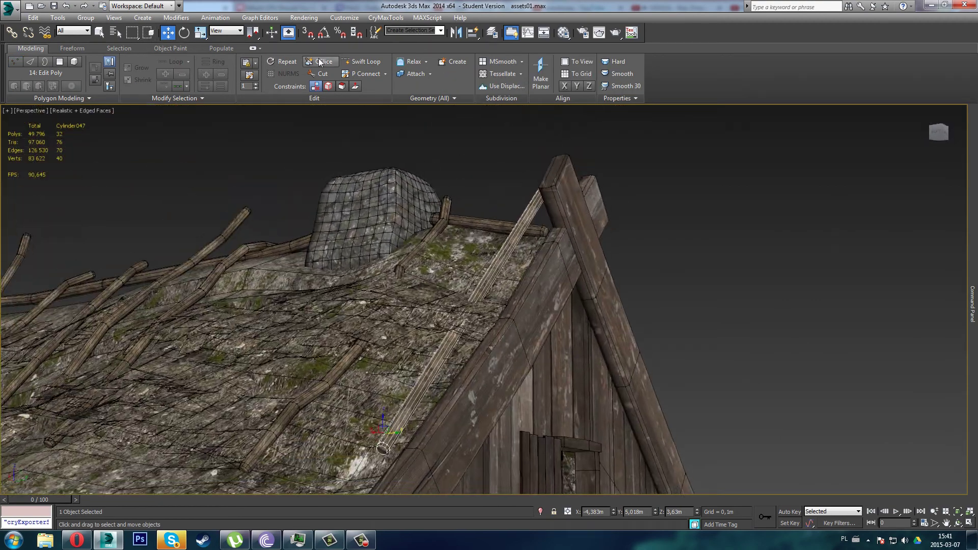
pyautogui.click(361, 61)
pyautogui.keyDown('alt'); pyautogui.moveTo(401, 176); pyautogui.dragTo(502, 171, button='middle'); pyautogui.keyUp('alt')
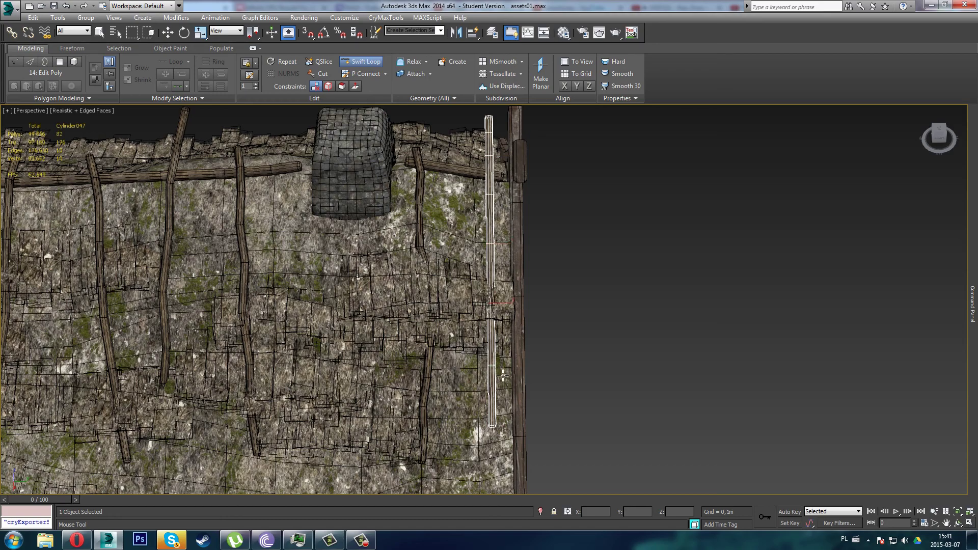
pyautogui.keyDown('alt'); pyautogui.moveTo(530, 368); pyautogui.dragTo(458, 332, button='middle'); pyautogui.keyUp('alt')
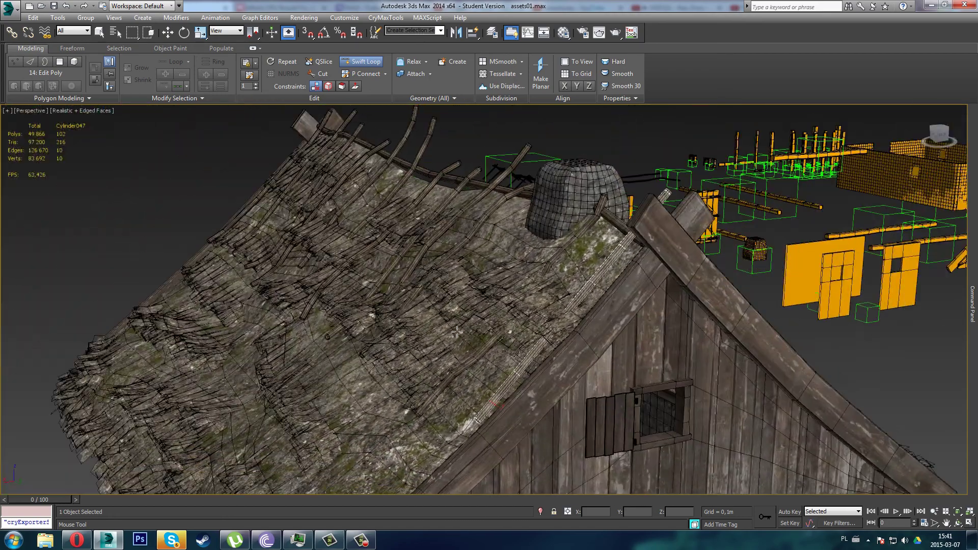
pyautogui.scroll(2, 477, 388)
# Select the vertices at the gable pole's lower end and move them up from the thatch surface
pyautogui.press('1')
pyautogui.press('z')
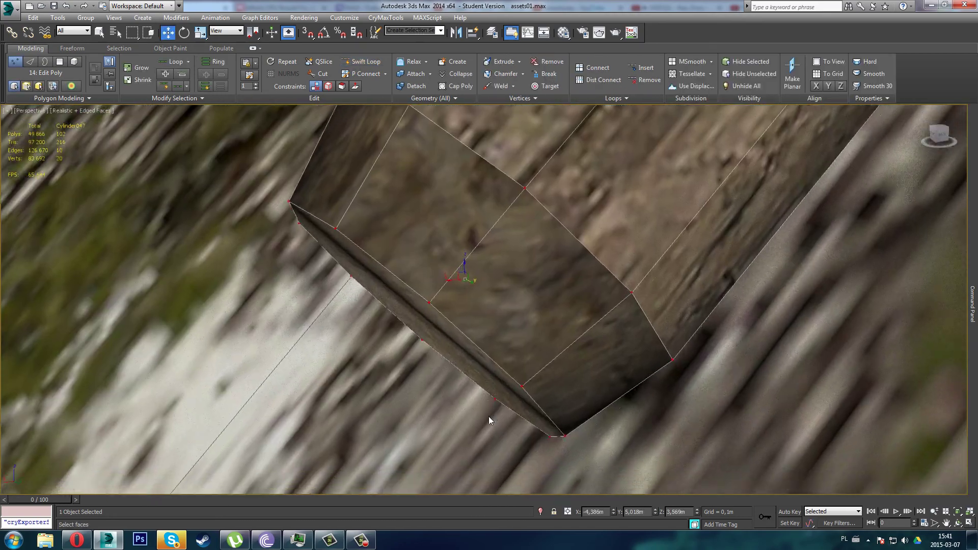
pyautogui.scroll(-6, 488, 408)
pyautogui.moveTo(490, 387)
pyautogui.keyDown('alt'); pyautogui.mouseDown(button='middle')
pyautogui.moveTo(483, 380)
pyautogui.moveTo(555, 384)
pyautogui.moveTo(486, 381)
pyautogui.mouseUp(button='middle'); pyautogui.keyUp('alt')
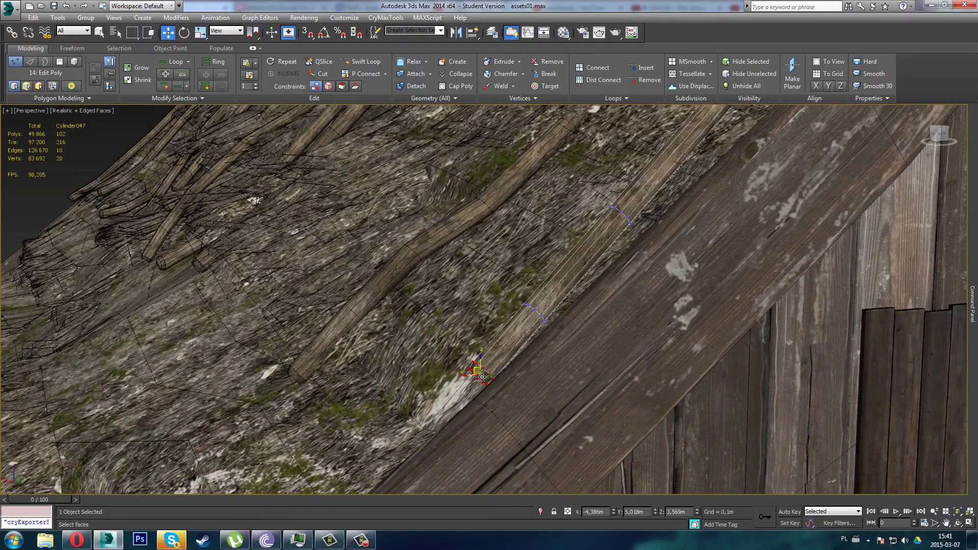
pyautogui.moveTo(482, 377); pyautogui.dragTo(385, 276)
# In a wireframe front view, move the selected vertices at the gable pole's lower end slightly upward
pyautogui.press('e')
pyautogui.press('w')
pyautogui.press('f')
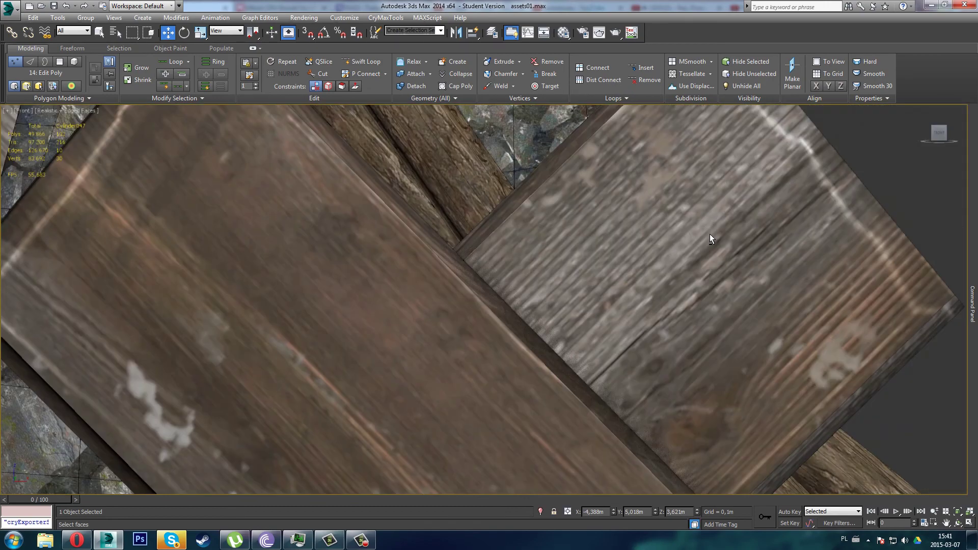
pyautogui.press('z')
pyautogui.press('F3')
pyautogui.scroll(-5, 598, 313)
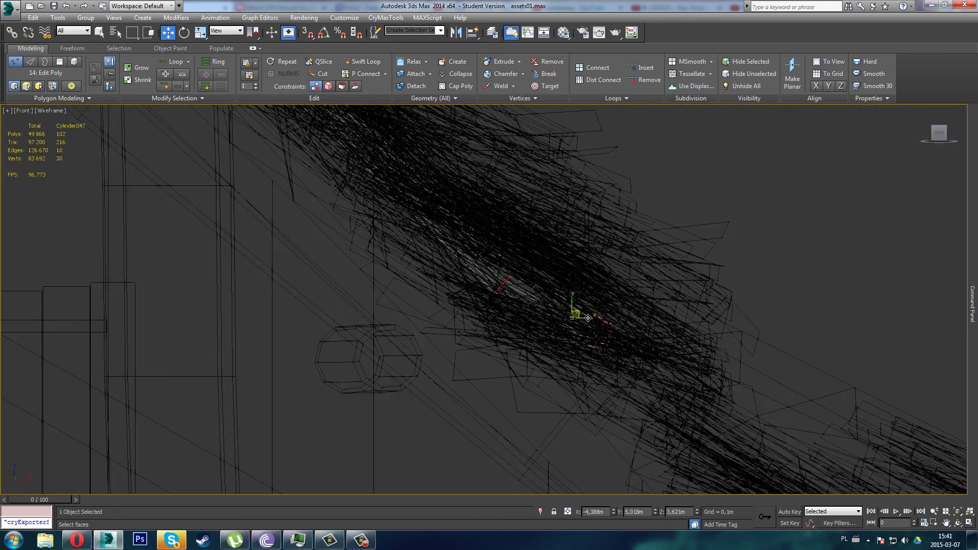
pyautogui.moveTo(580, 312); pyautogui.dragTo(584, 299)
pyautogui.moveTo(575, 270); pyautogui.dragTo(614, 327, button='middle')
# Add the next vertex ring to the selection, rotate the pole's lower section to match the roof slope, and lower it toward the thatch
pyautogui.moveTo(366, 176); pyautogui.dragTo(717, 406)
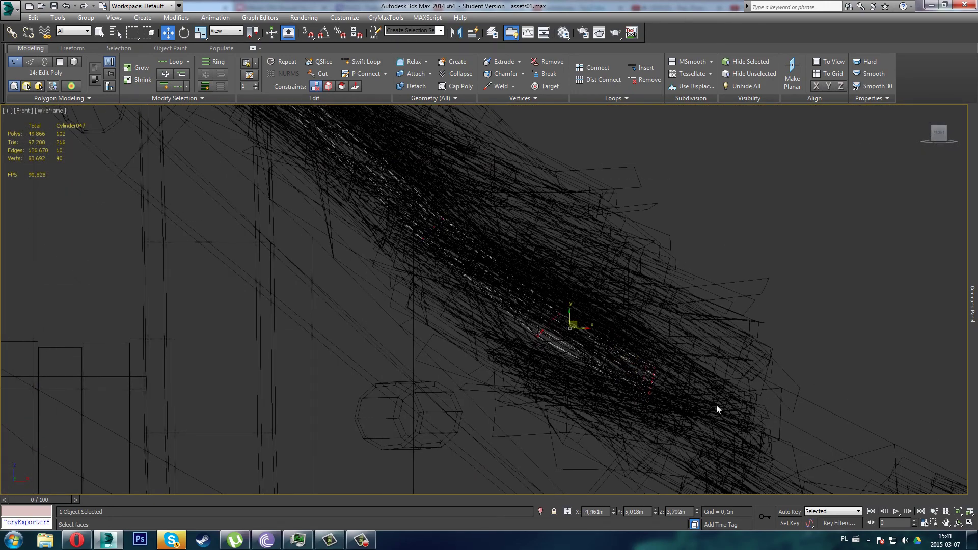
pyautogui.press('e')
pyautogui.moveTo(586, 323); pyautogui.dragTo(597, 292)
pyautogui.press('w')
pyautogui.press('p')
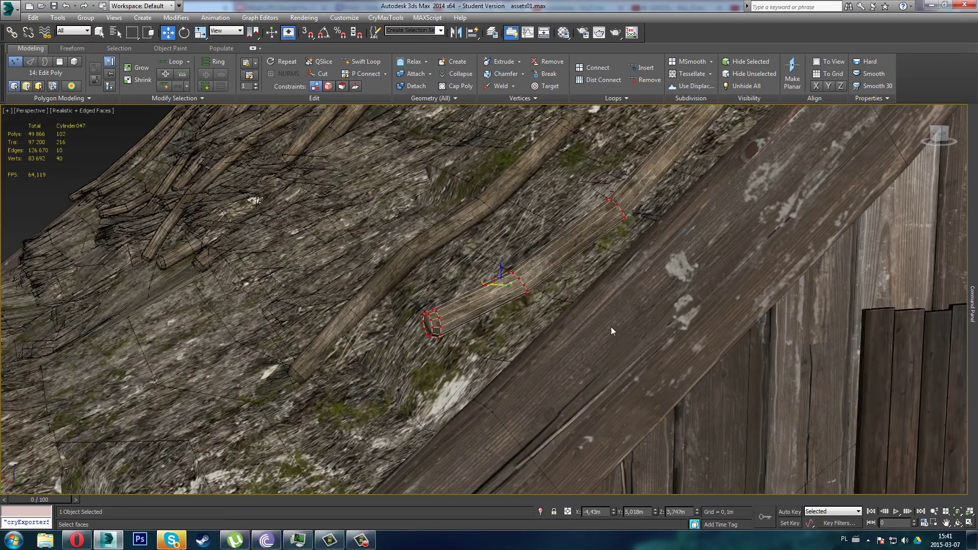
pyautogui.keyDown('alt'); pyautogui.moveTo(610, 327); pyautogui.dragTo(533, 345, button='middle'); pyautogui.keyUp('alt')
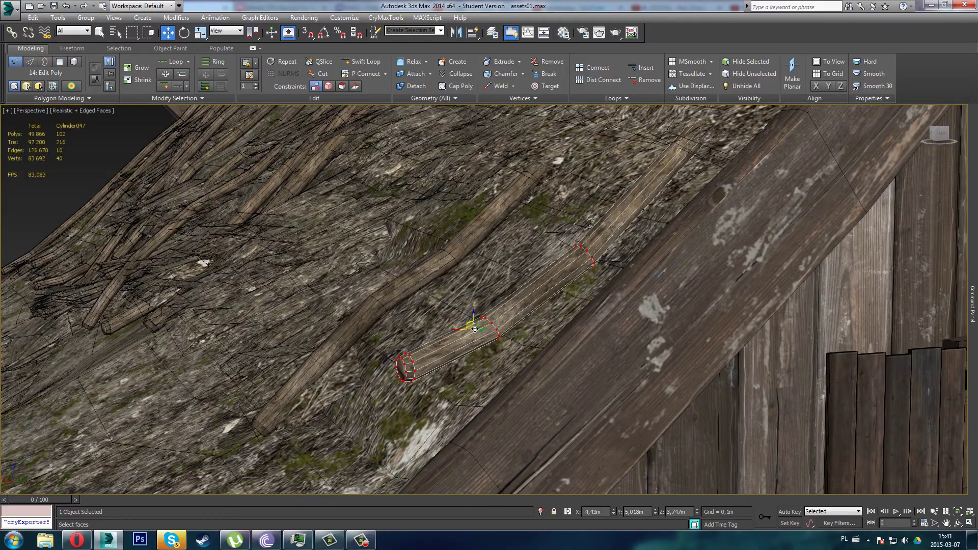
pyautogui.moveTo(475, 329); pyautogui.dragTo(485, 348)
# Select the vertex ring about halfway along the gable pole and move it slightly down toward the thatch
pyautogui.keyDown('alt'); pyautogui.moveTo(484, 348); pyautogui.dragTo(429, 228, button='middle'); pyautogui.keyUp('alt')
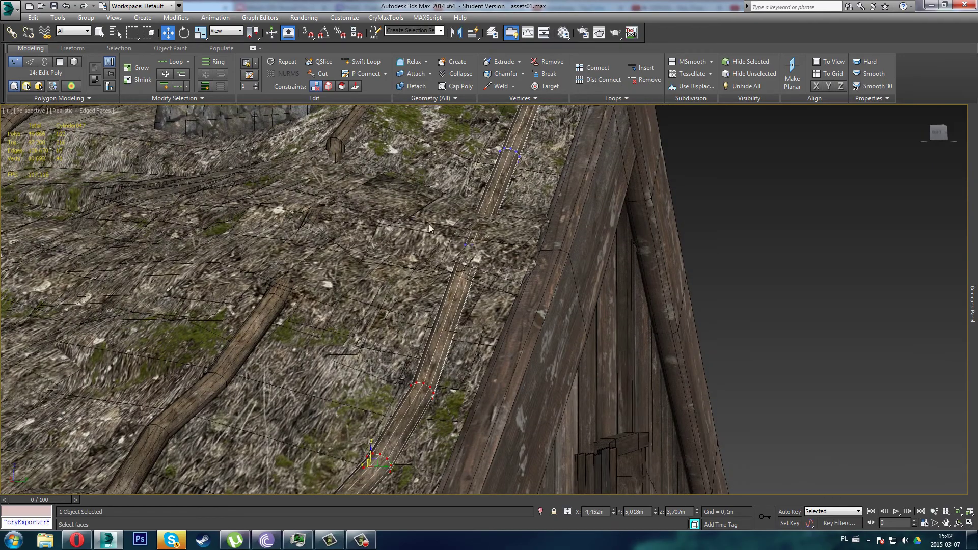
pyautogui.moveTo(429, 224); pyautogui.dragTo(482, 259)
pyautogui.keyDown('alt'); pyautogui.moveTo(482, 259); pyautogui.dragTo(456, 318, button='middle'); pyautogui.keyUp('alt')
pyautogui.moveTo(460, 296); pyautogui.dragTo(471, 309)
pyautogui.keyDown('alt'); pyautogui.moveTo(471, 308); pyautogui.dragTo(502, 219, button='middle'); pyautogui.keyUp('alt')
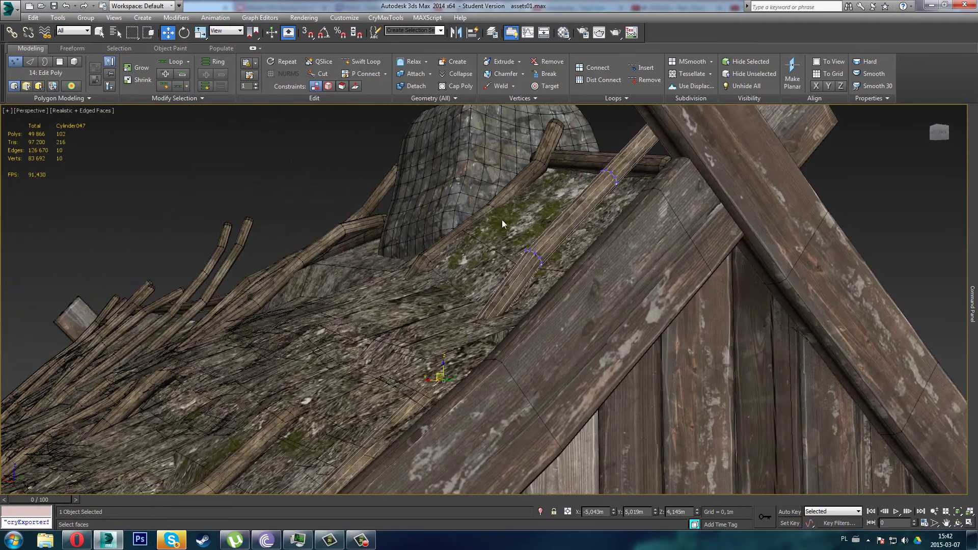
# Move the two vertex rings on the pole's upper half down so it follows the thatch up to the ridge
pyautogui.moveTo(536, 259); pyautogui.dragTo(543, 274)
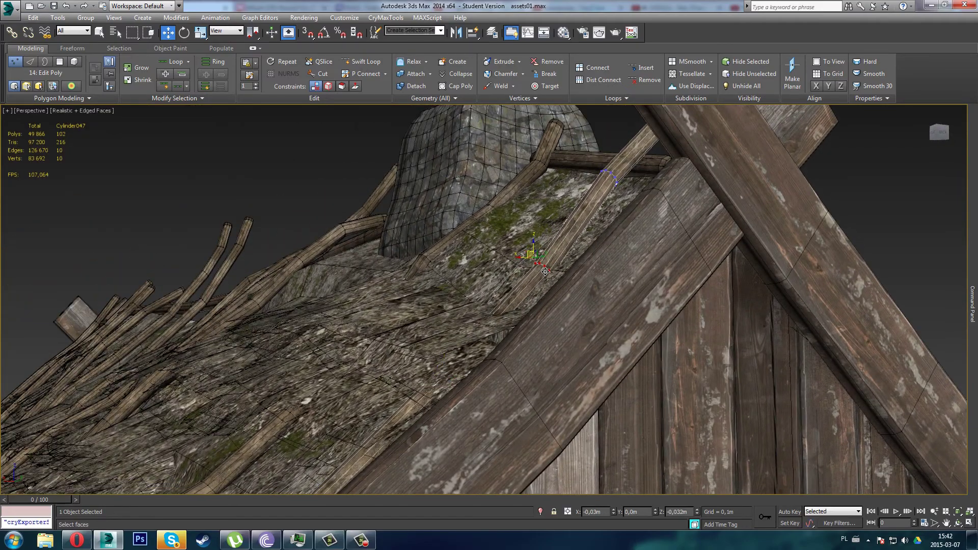
pyautogui.moveTo(555, 240); pyautogui.dragTo(530, 337, button='middle')
pyautogui.moveTo(532, 266); pyautogui.dragTo(568, 297)
pyautogui.moveTo(569, 295)
pyautogui.keyDown('alt'); pyautogui.mouseDown(button='middle')
pyautogui.moveTo(741, 316)
pyautogui.moveTo(666, 313)
pyautogui.moveTo(696, 332)
pyautogui.moveTo(621, 303)
pyautogui.moveTo(576, 309)
pyautogui.moveTo(562, 300)
pyautogui.mouseUp(button='middle'); pyautogui.keyUp('alt')
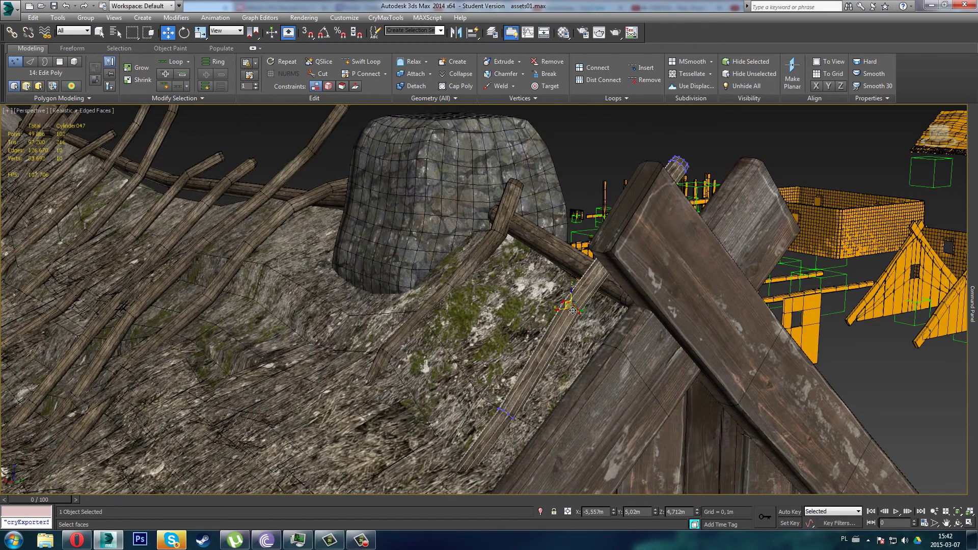
pyautogui.moveTo(573, 311); pyautogui.dragTo(577, 321)
# Select the vertex rings at the pole's top and rotate them in the front view so the end bends upward above the ridge
pyautogui.keyDown('alt'); pyautogui.moveTo(577, 321); pyautogui.dragTo(550, 217, button='middle'); pyautogui.keyUp('alt')
pyautogui.keyDown('alt'); pyautogui.moveTo(666, 310); pyautogui.dragTo(645, 296, button='middle'); pyautogui.keyUp('alt')
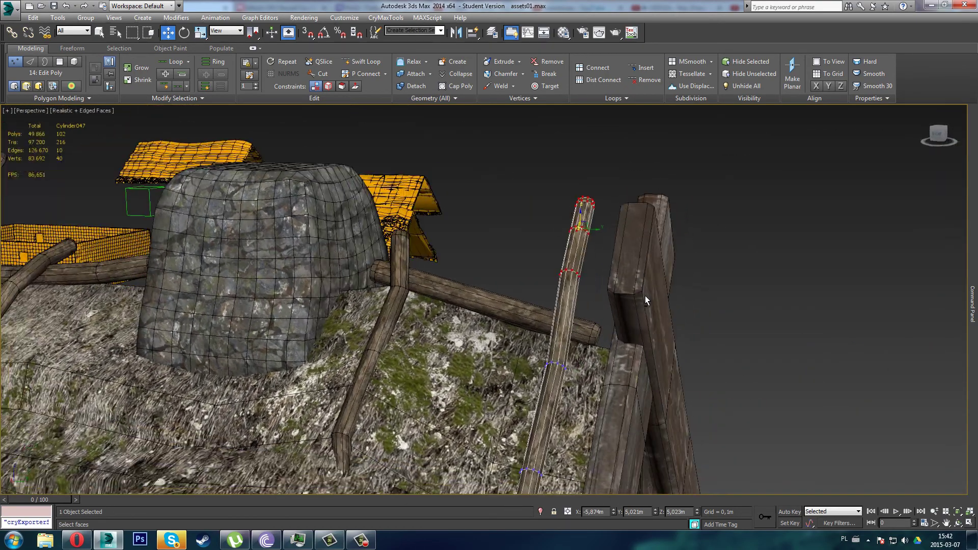
pyautogui.hotkey('alt', 'w')
pyautogui.middleClick(702, 214)
pyautogui.hotkey('alt', 'w')
pyautogui.moveTo(433, 286); pyautogui.dragTo(464, 321, button='middle')
pyautogui.scroll(-2, 465, 321)
pyautogui.scroll(-5, 484, 315)
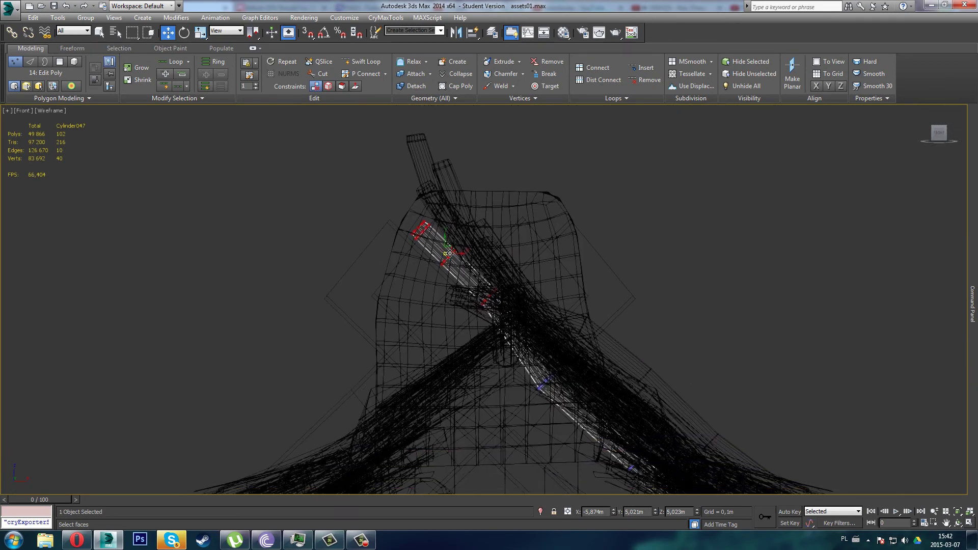
pyautogui.press('e')
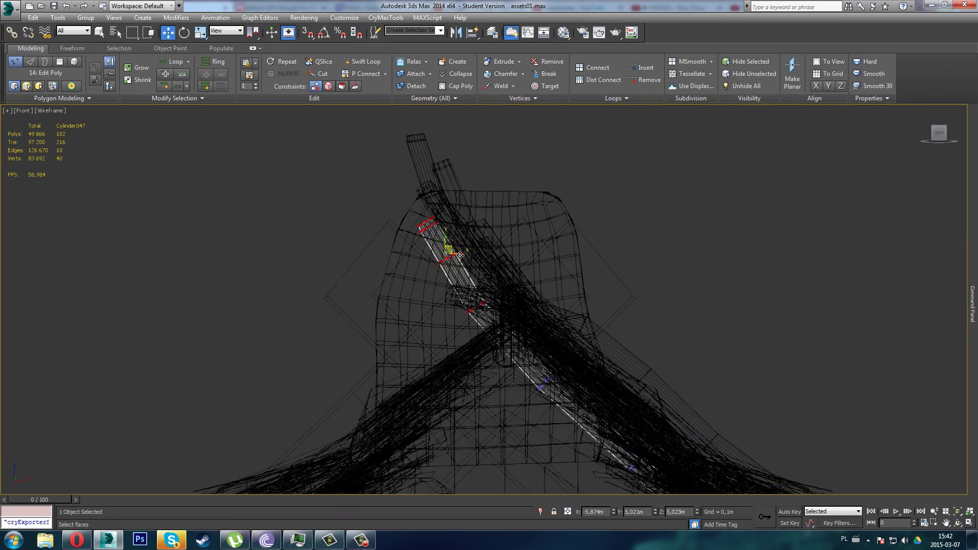
pyautogui.moveTo(460, 255); pyautogui.dragTo(465, 215)
# Rotate and adjust only the vertices at the pole's tip to continue the upward bend
pyautogui.press('e')
pyautogui.press('w')
pyautogui.press('e')
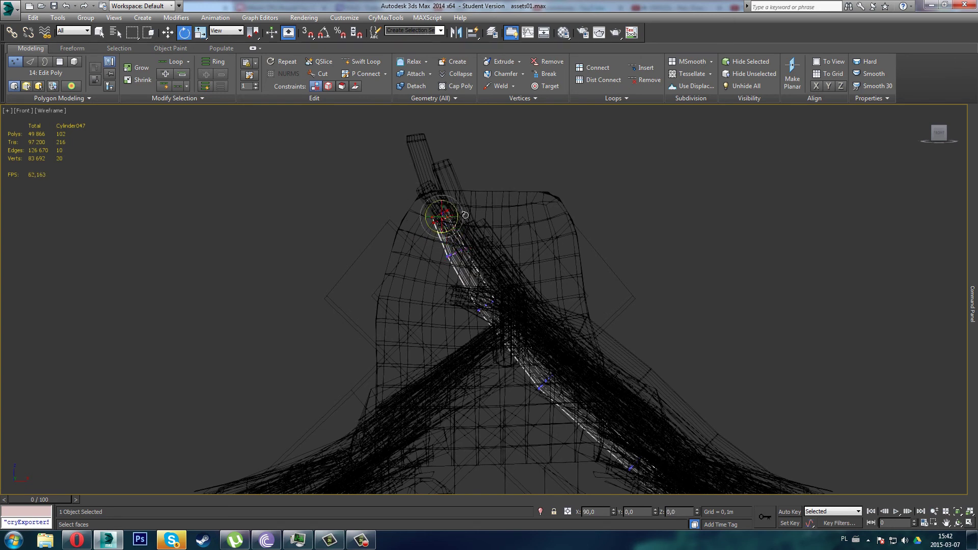
pyautogui.press('w')
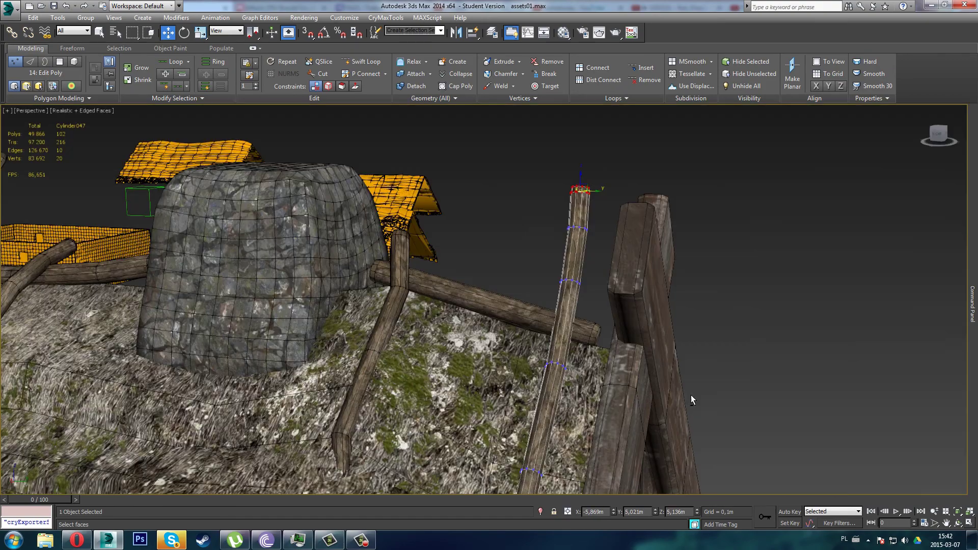
# Select the pole's vertex ring just above the ridge, shift it sideways, and rotate it slightly
pyautogui.moveTo(884, 361)
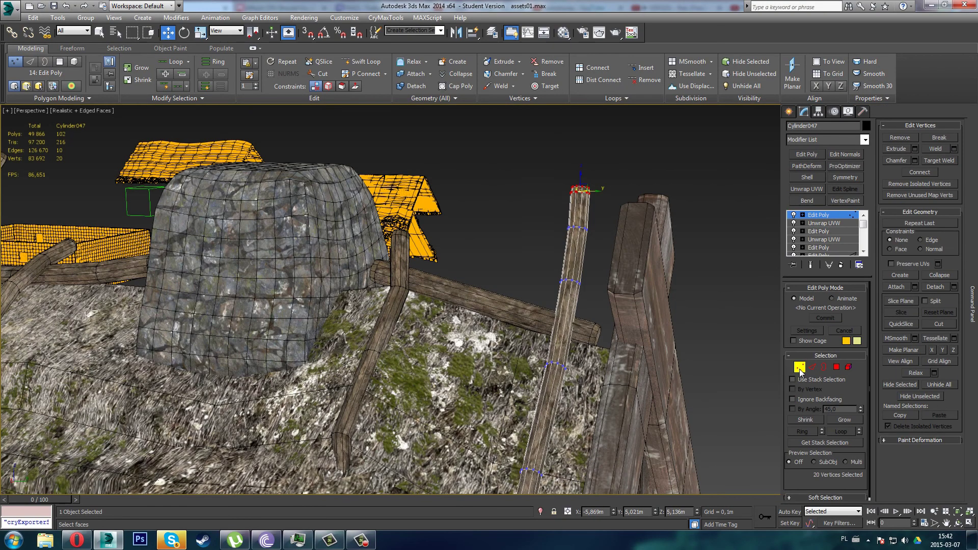
pyautogui.keyDown('alt'); pyautogui.moveTo(663, 378); pyautogui.dragTo(535, 284, button='middle'); pyautogui.keyUp('alt')
pyautogui.scroll(-3, 535, 284)
pyautogui.press('1')
pyautogui.moveTo(514, 218); pyautogui.dragTo(571, 259)
pyautogui.moveTo(571, 259)
pyautogui.keyDown('alt'); pyautogui.mouseDown(button='middle')
pyautogui.moveTo(581, 299)
pyautogui.moveTo(569, 258)
pyautogui.mouseUp(button='middle'); pyautogui.keyUp('alt')
pyautogui.scroll(4, 570, 258)
pyautogui.moveTo(576, 254); pyautogui.dragTo(569, 259)
pyautogui.press('e')
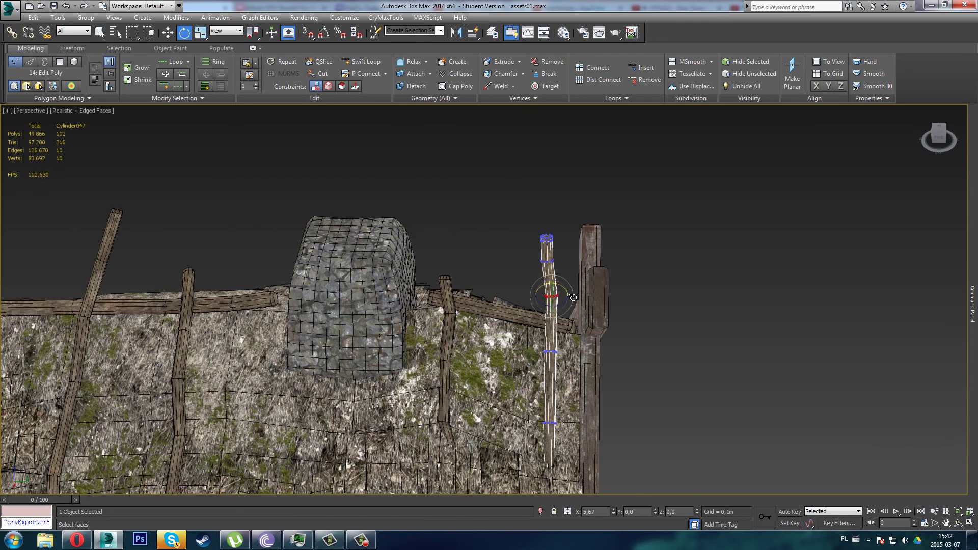
pyautogui.moveTo(572, 376); pyautogui.dragTo(561, 310, button='middle')
pyautogui.press('w')
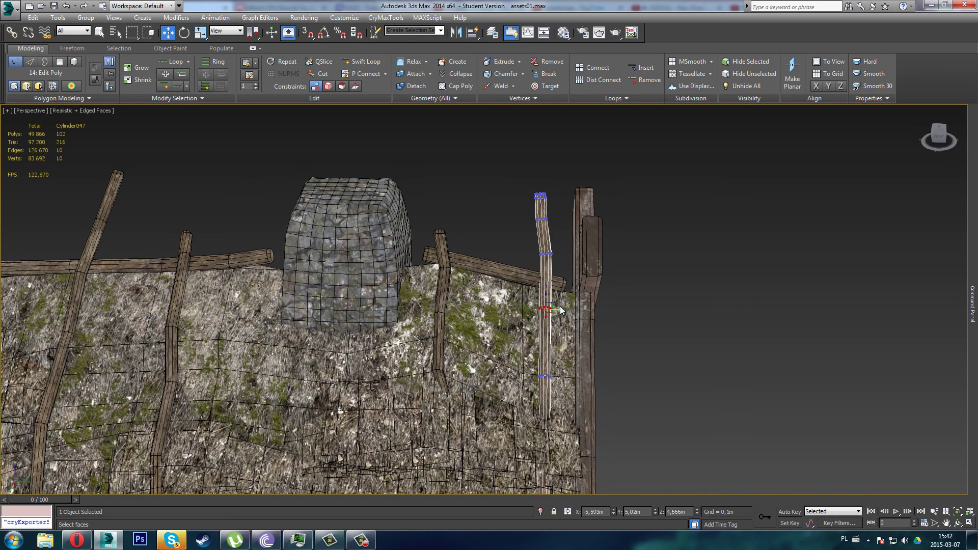
# Shift the vertex rings below the ridge sideways by different amounts so the pole's upper half curves irregularly
pyautogui.moveTo(567, 317); pyautogui.dragTo(564, 318)
pyautogui.moveTo(562, 385); pyautogui.dragTo(570, 385)
pyautogui.moveTo(560, 402); pyautogui.dragTo(558, 289, button='middle')
pyautogui.moveTo(559, 350); pyautogui.dragTo(564, 351)
pyautogui.moveTo(528, 400); pyautogui.dragTo(517, 319, button='middle')
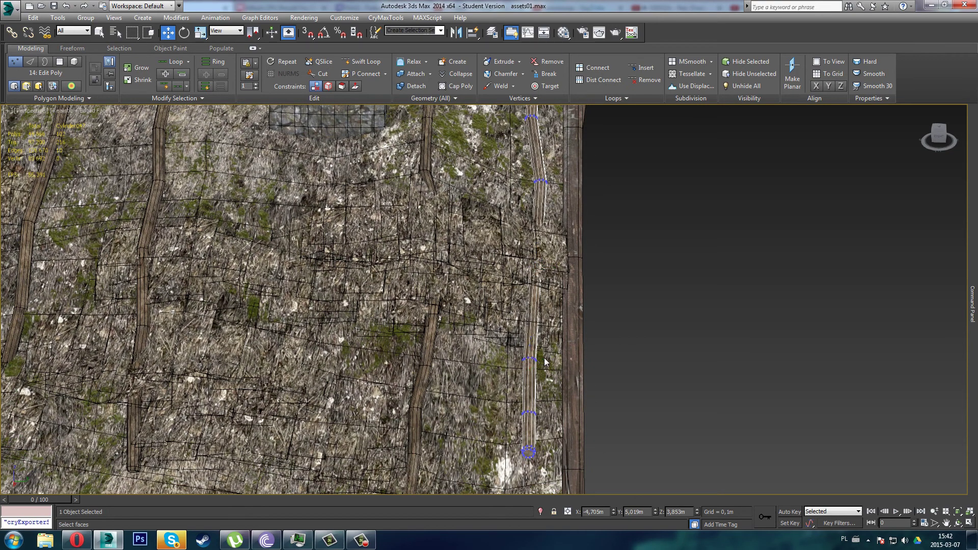
# Bend the pole's lower end sideways by rotating and shifting its vertices, adjust the ring above it, and leave vertex editing
pyautogui.moveTo(554, 370); pyautogui.dragTo(558, 370)
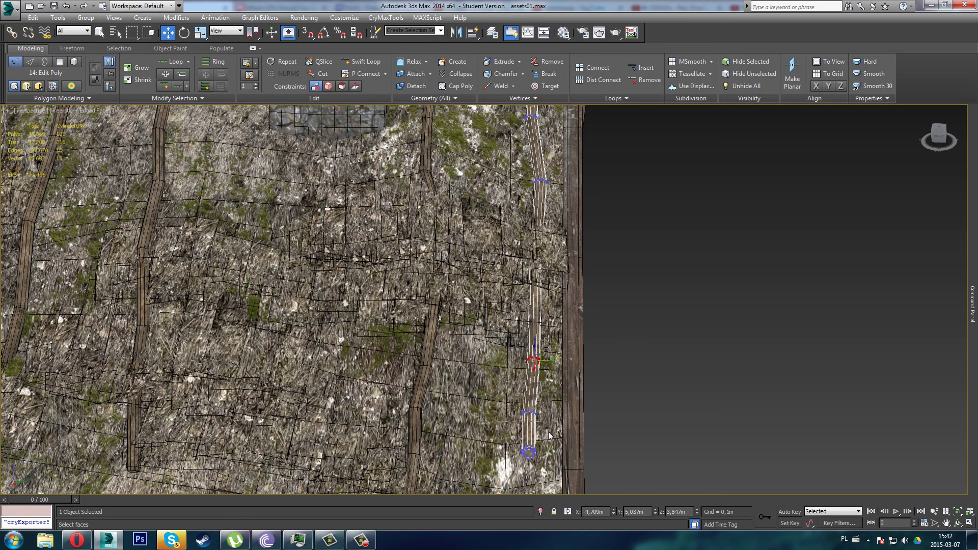
pyautogui.moveTo(572, 486); pyautogui.dragTo(512, 403)
pyautogui.press('e')
pyautogui.moveTo(547, 454)
pyautogui.mouseDown()
pyautogui.moveTo(538, 461)
pyautogui.moveTo(543, 452)
pyautogui.mouseUp()
pyautogui.press('w')
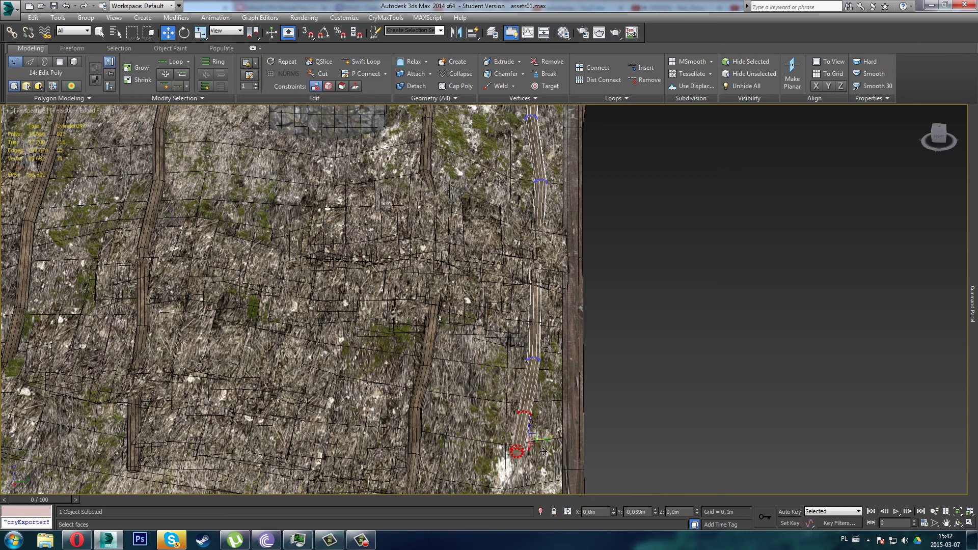
pyautogui.moveTo(557, 369); pyautogui.dragTo(555, 368)
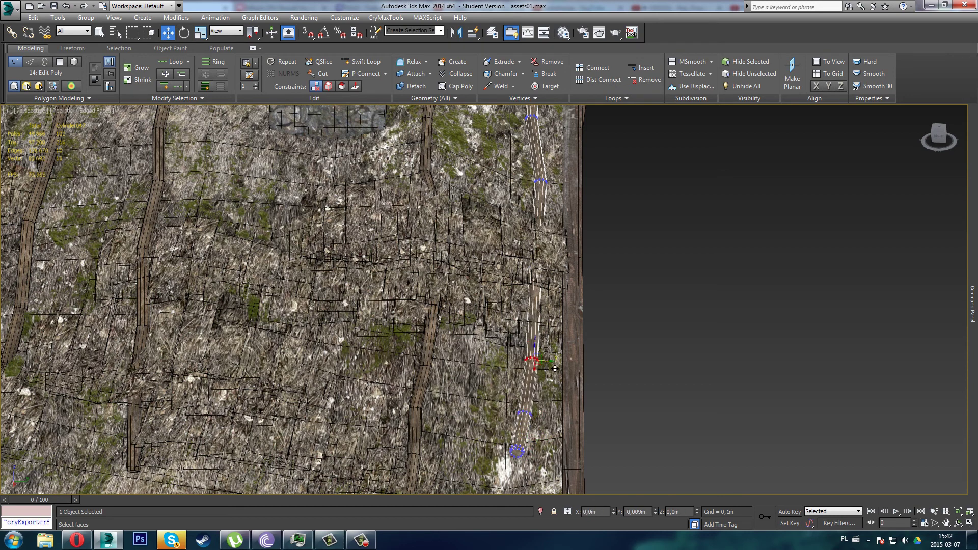
pyautogui.keyDown('alt'); pyautogui.moveTo(576, 367); pyautogui.dragTo(566, 340, button='middle'); pyautogui.keyUp('alt')
pyautogui.moveTo(971, 305)
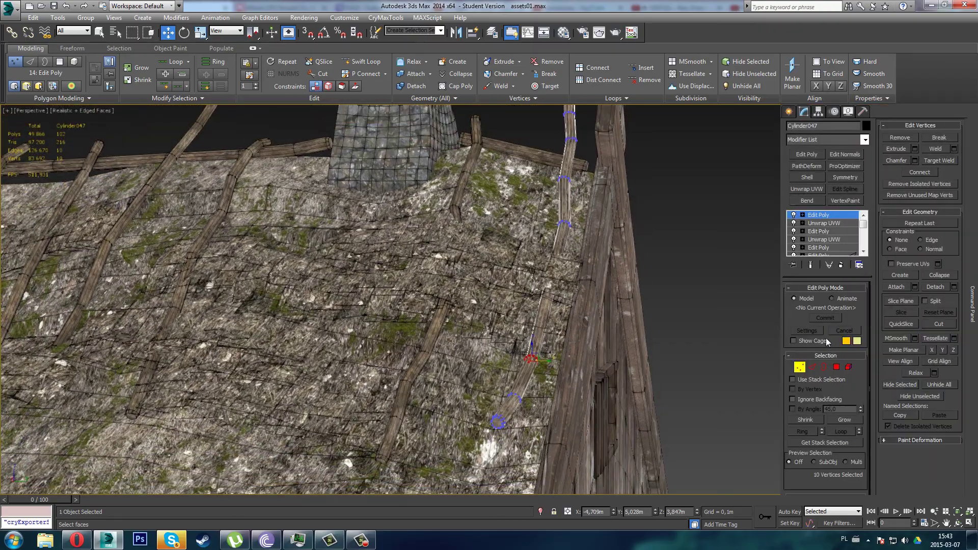
pyautogui.click(800, 369)
# Select all the bent poles along the roof slope, leaving out the horizontal ridge pole and the thatch
pyautogui.keyDown('alt'); pyautogui.moveTo(621, 386); pyautogui.dragTo(543, 427, button='middle'); pyautogui.keyUp('alt')
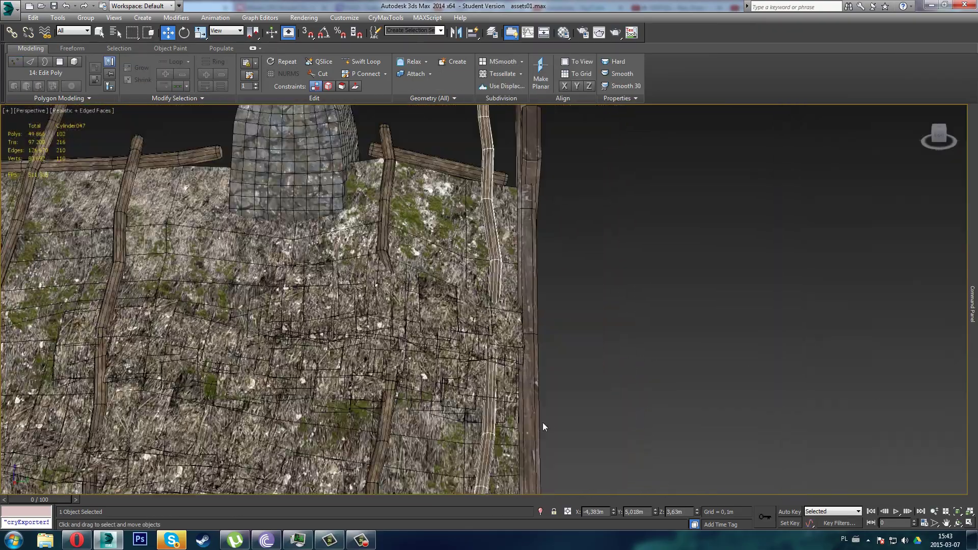
pyautogui.moveTo(434, 404); pyautogui.dragTo(540, 376, button='middle')
pyautogui.scroll(-4, 428, 291)
pyautogui.keyDown('alt'); pyautogui.moveTo(441, 282); pyautogui.dragTo(474, 214, button='middle'); pyautogui.keyUp('alt')
pyautogui.scroll(-4, 535, 245)
pyautogui.scroll(3, 479, 247)
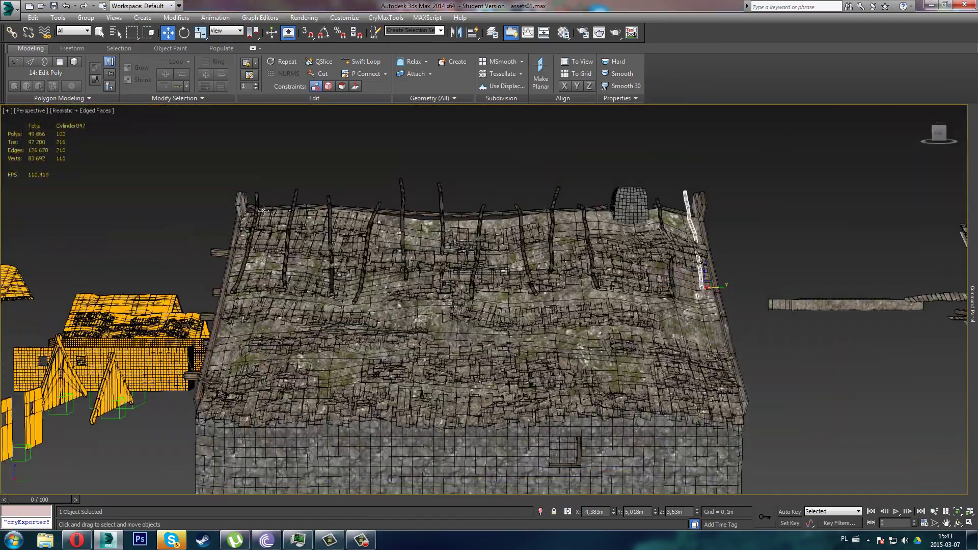
pyautogui.click(261, 211)
pyautogui.keyDown('ctrl'); pyautogui.click(298, 218); pyautogui.keyUp('ctrl')
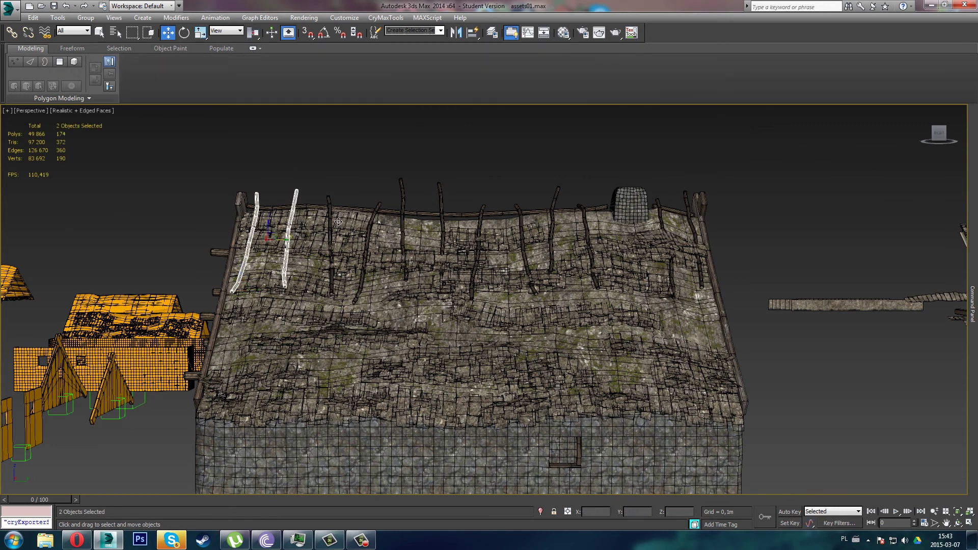
pyautogui.keyDown('ctrl'); pyautogui.click(332, 223); pyautogui.keyUp('ctrl')
pyautogui.keyDown('ctrl'); pyautogui.click(376, 227); pyautogui.keyUp('ctrl')
pyautogui.keyDown('ctrl'); pyautogui.click(417, 223); pyautogui.keyUp('ctrl')
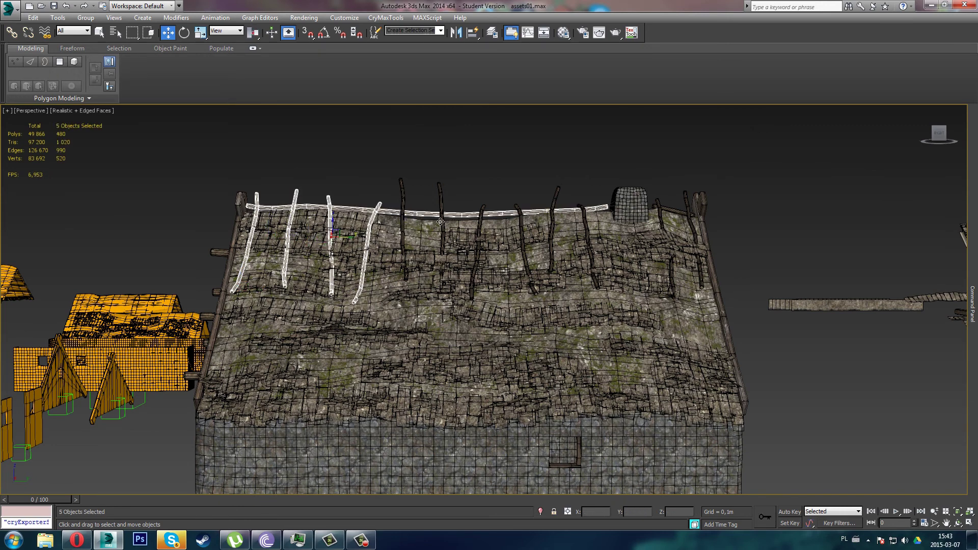
pyautogui.keyDown('ctrl'); pyautogui.click(412, 220); pyautogui.keyUp('ctrl')
pyautogui.keyDown('ctrl'); pyautogui.moveTo(386, 175); pyautogui.dragTo(454, 199); pyautogui.keyUp('ctrl')
pyautogui.keyDown('ctrl'); pyautogui.click(482, 224); pyautogui.keyUp('ctrl')
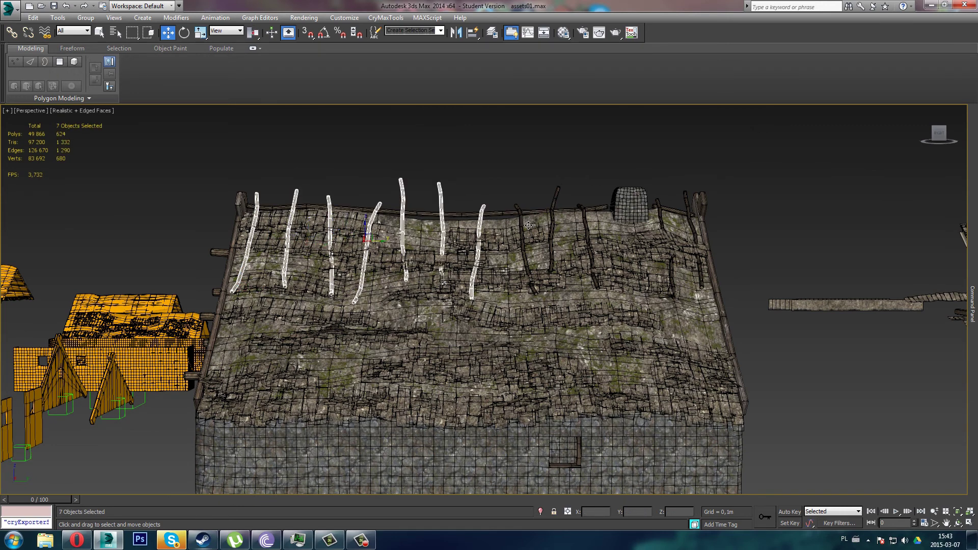
pyautogui.keyDown('ctrl'); pyautogui.click(523, 223); pyautogui.keyUp('ctrl')
pyautogui.keyDown('ctrl'); pyautogui.click(594, 229); pyautogui.keyUp('ctrl')
pyautogui.keyDown('alt'); pyautogui.click(572, 225); pyautogui.keyUp('alt')
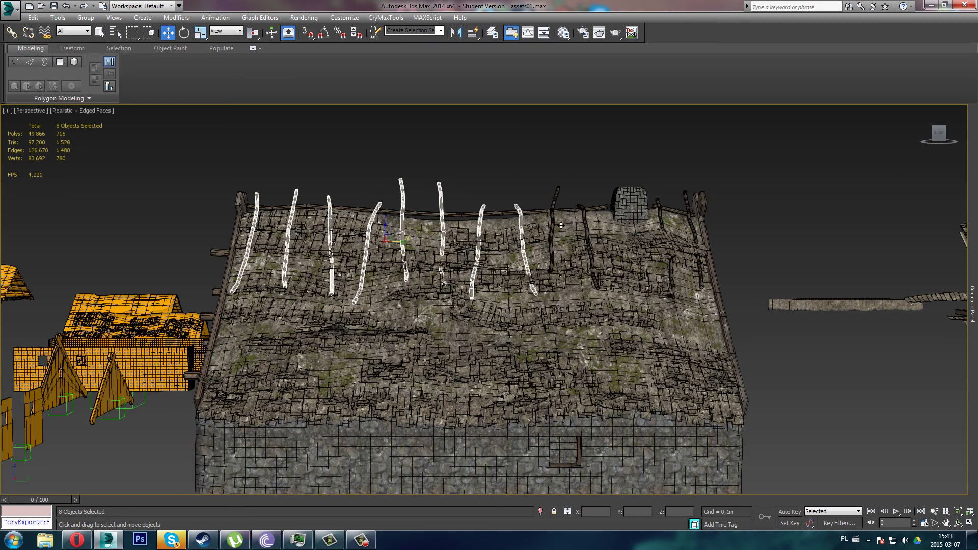
pyautogui.keyDown('ctrl'); pyautogui.click(592, 229); pyautogui.keyUp('ctrl')
pyautogui.keyDown('ctrl'); pyautogui.click(667, 231); pyautogui.keyUp('ctrl')
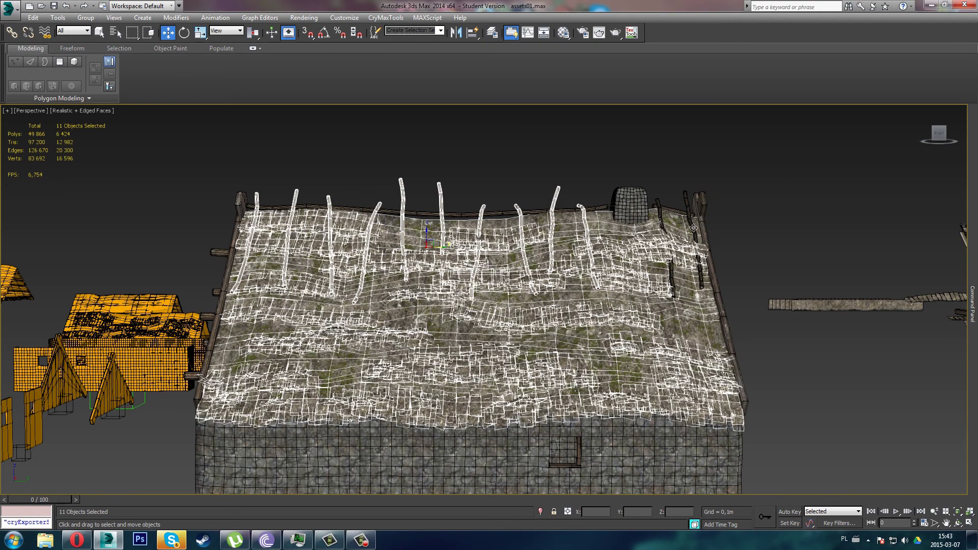
pyautogui.keyDown('ctrl'); pyautogui.click(671, 224); pyautogui.keyUp('ctrl')
pyautogui.keyDown('ctrl'); pyautogui.click(672, 223); pyautogui.keyUp('ctrl')
pyautogui.keyDown('ctrl'); pyautogui.click(671, 223); pyautogui.keyUp('ctrl')
pyautogui.keyDown('ctrl'); pyautogui.click(663, 224); pyautogui.keyUp('ctrl')
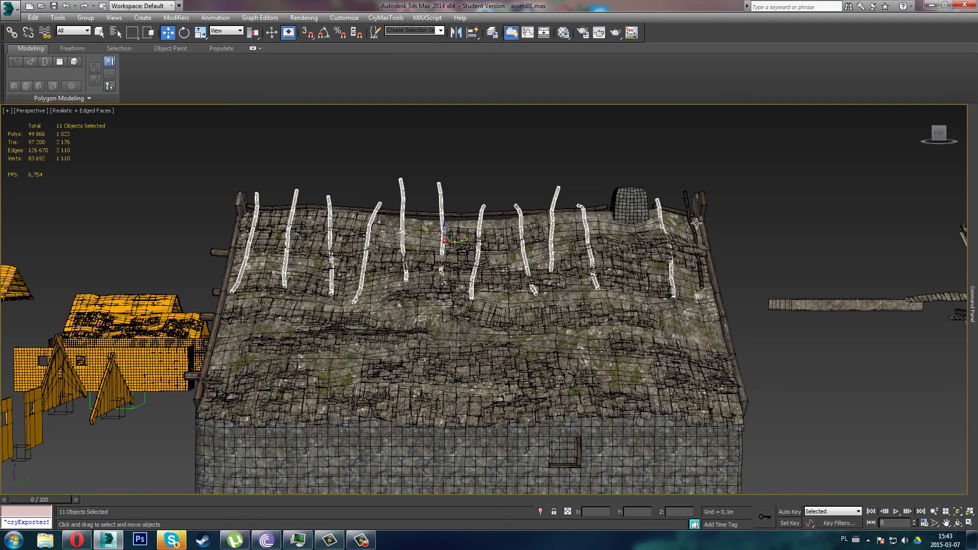
# Mirror the twelve selected poles across the Y axis as copies
pyautogui.keyDown('alt'); pyautogui.moveTo(655, 231); pyautogui.dragTo(338, 152, button='middle'); pyautogui.keyUp('alt')
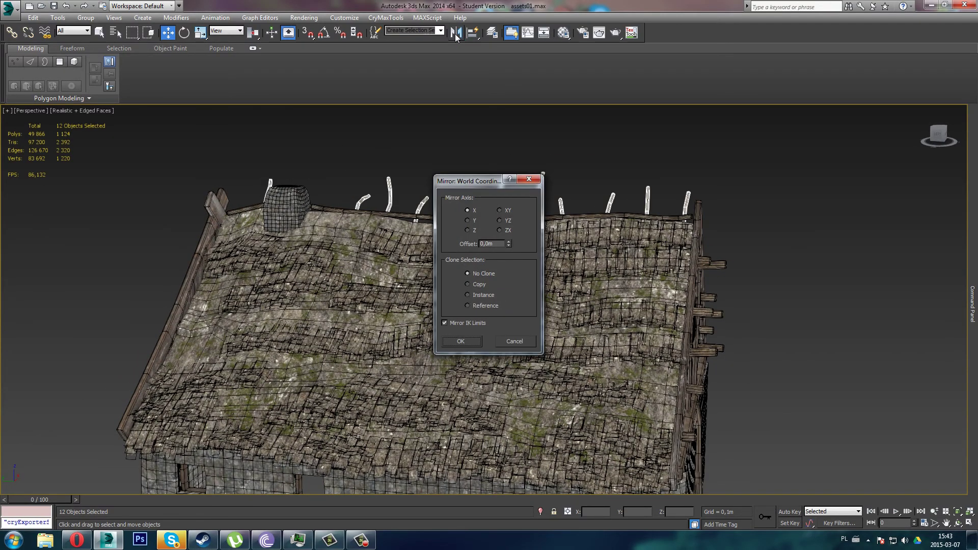
pyautogui.click(468, 220)
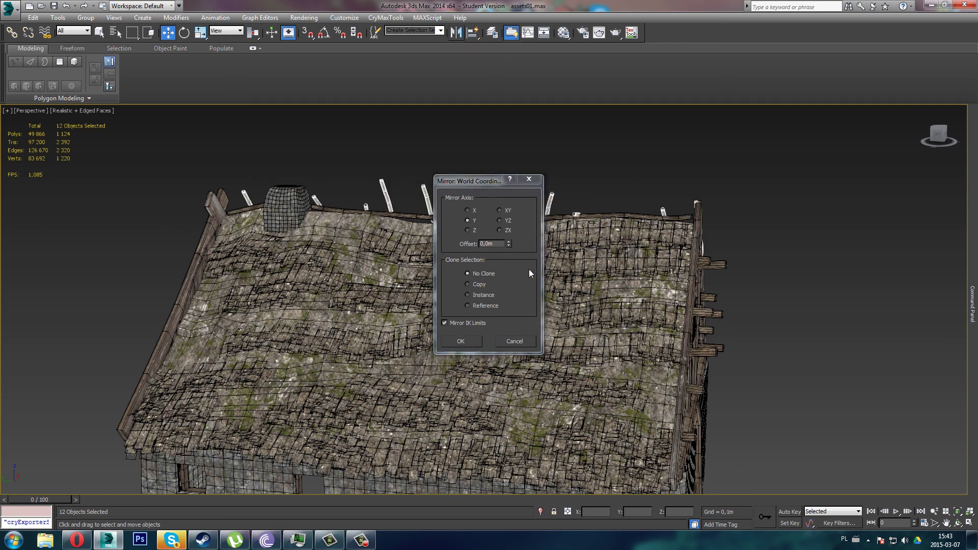
pyautogui.click(460, 342)
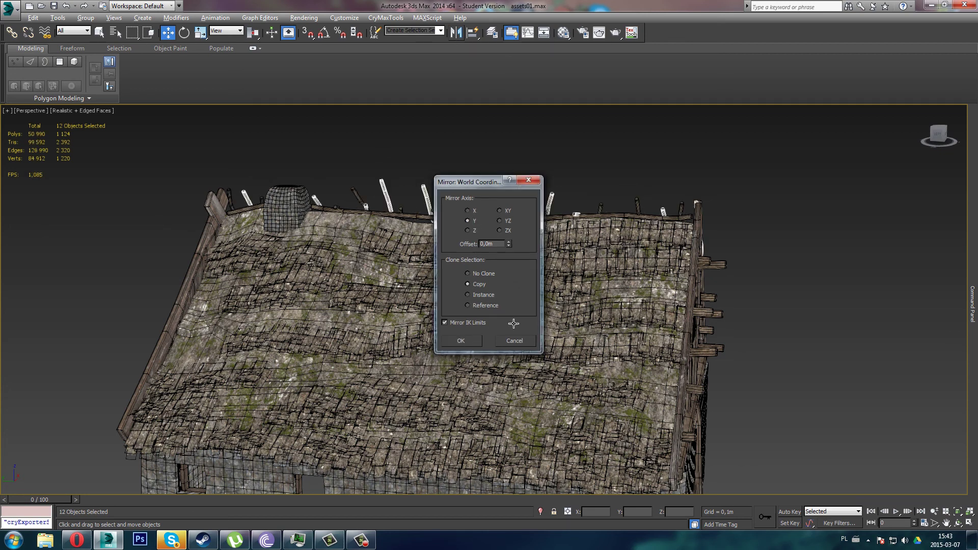
pyautogui.keyDown('alt'); pyautogui.moveTo(468, 345); pyautogui.dragTo(474, 302, button='middle'); pyautogui.keyUp('alt')
pyautogui.keyDown('alt'); pyautogui.moveTo(491, 249); pyautogui.dragTo(471, 66, button='middle'); pyautogui.keyUp('alt')
# Mirror the twelve selected poles across the X axis with No Clone and move them onto the roof slope
pyautogui.click(456, 33)
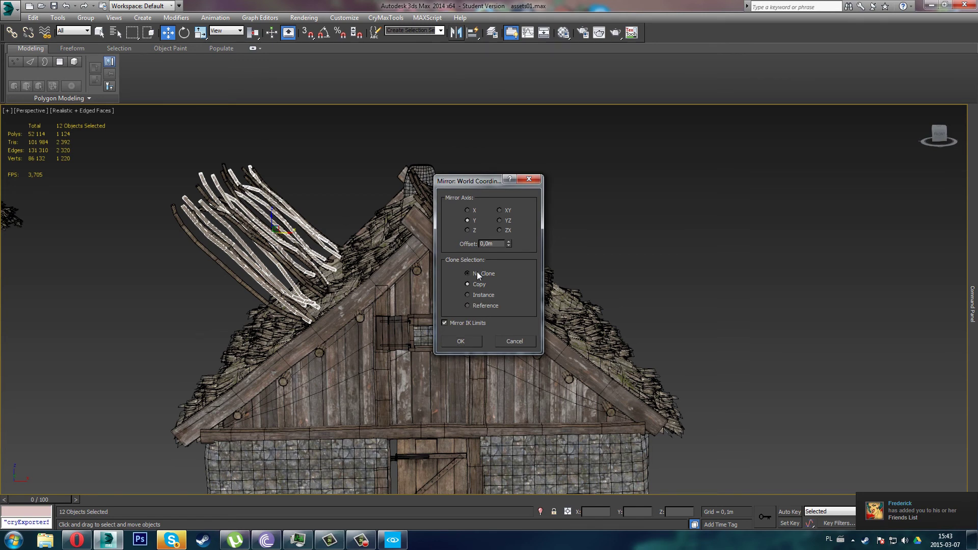
pyautogui.click(477, 271)
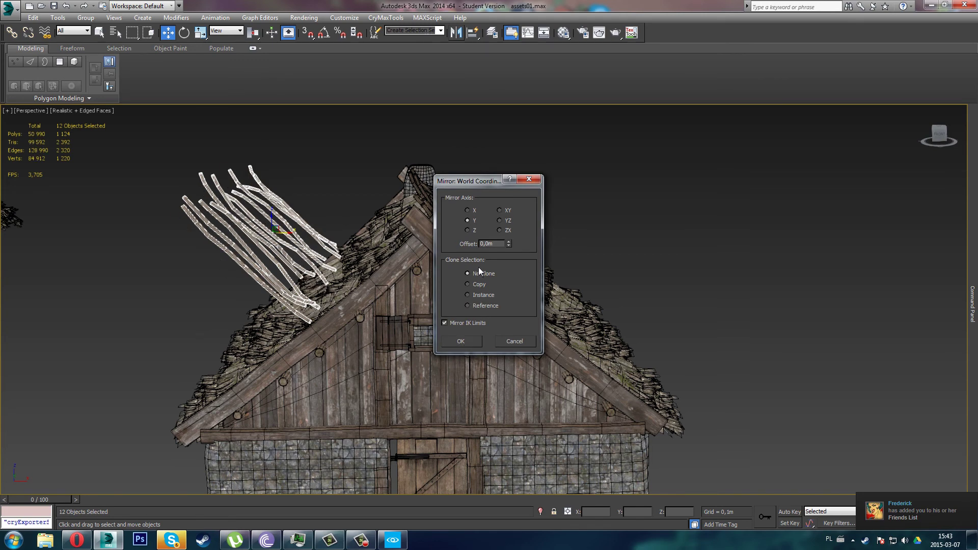
pyautogui.click(467, 210)
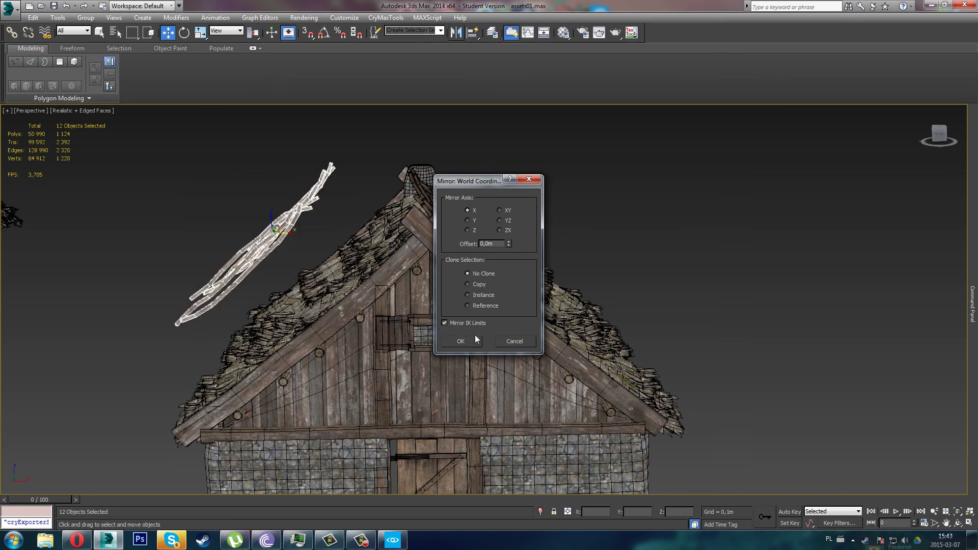
pyautogui.click(461, 340)
pyautogui.moveTo(289, 233); pyautogui.dragTo(388, 233)
pyautogui.press('z')
pyautogui.keyDown('alt'); pyautogui.moveTo(388, 240); pyautogui.dragTo(456, 258, button='middle'); pyautogui.keyUp('alt')
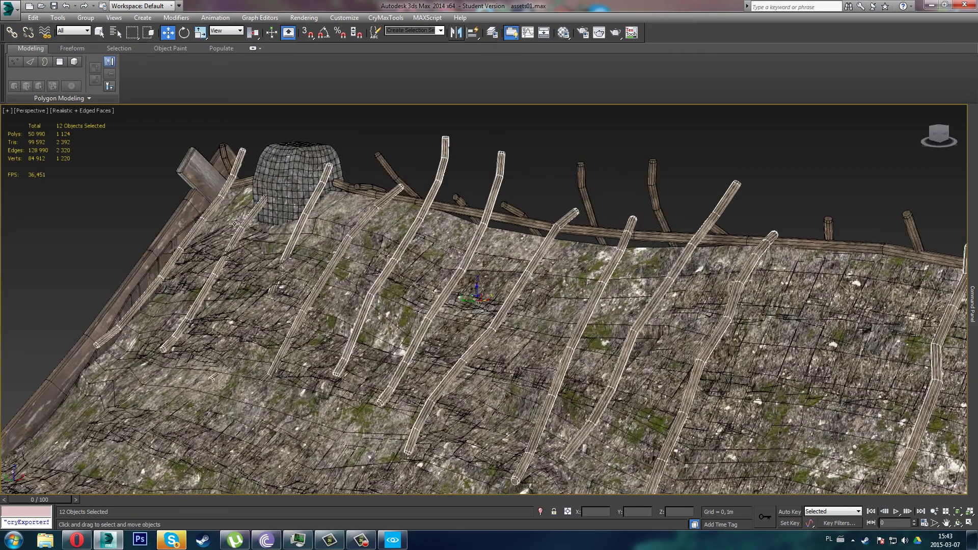
# Move the pole nearest the gable about 0.27 m along the X axis, closer to the thatch
pyautogui.click(208, 216)
pyautogui.press('z')
pyautogui.keyDown('alt'); pyautogui.moveTo(357, 222); pyautogui.dragTo(353, 235, button='middle'); pyautogui.keyUp('alt')
pyautogui.scroll(-3, 354, 240)
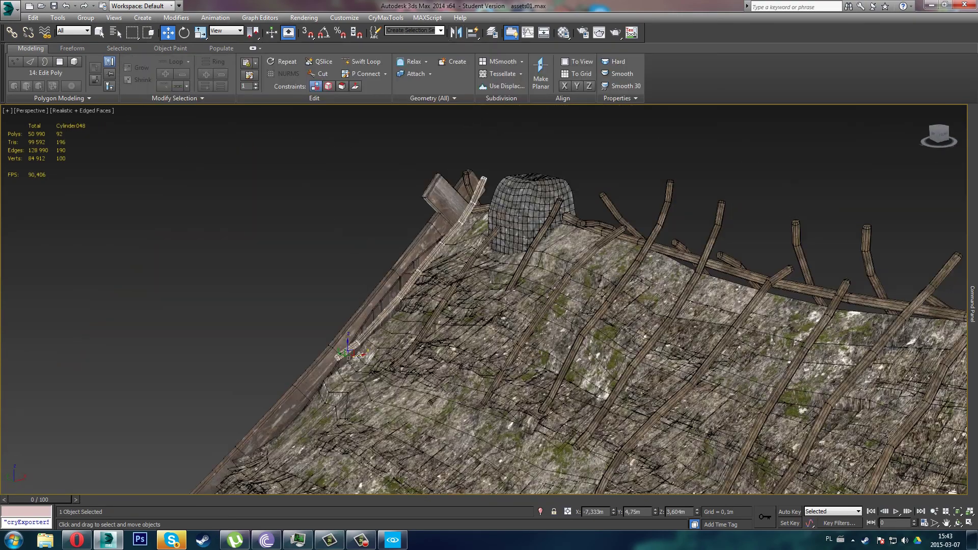
pyautogui.scroll(2, 363, 365)
pyautogui.moveTo(362, 363); pyautogui.dragTo(400, 353)
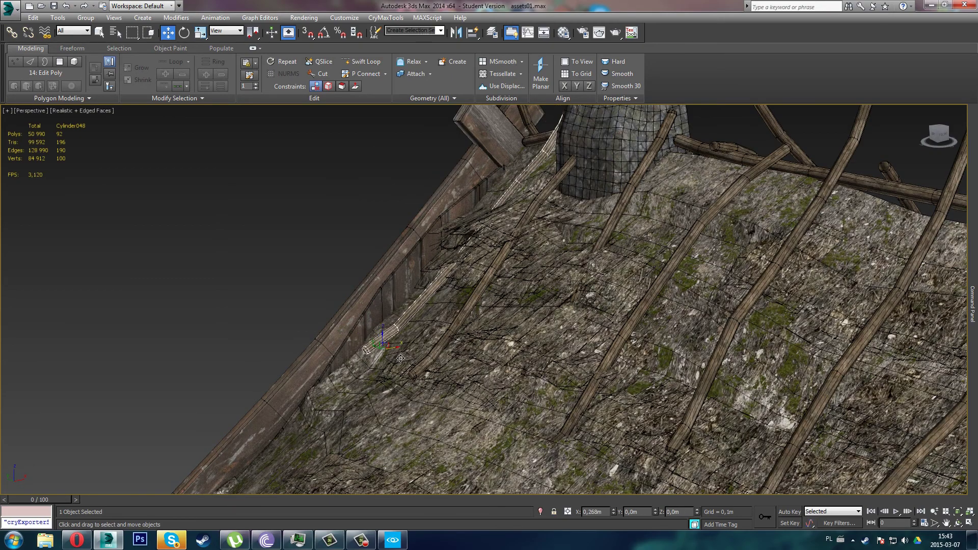
pyautogui.keyDown('alt'); pyautogui.moveTo(401, 352); pyautogui.dragTo(459, 338, button='middle'); pyautogui.keyUp('alt')
pyautogui.moveTo(494, 339); pyautogui.dragTo(503, 340)
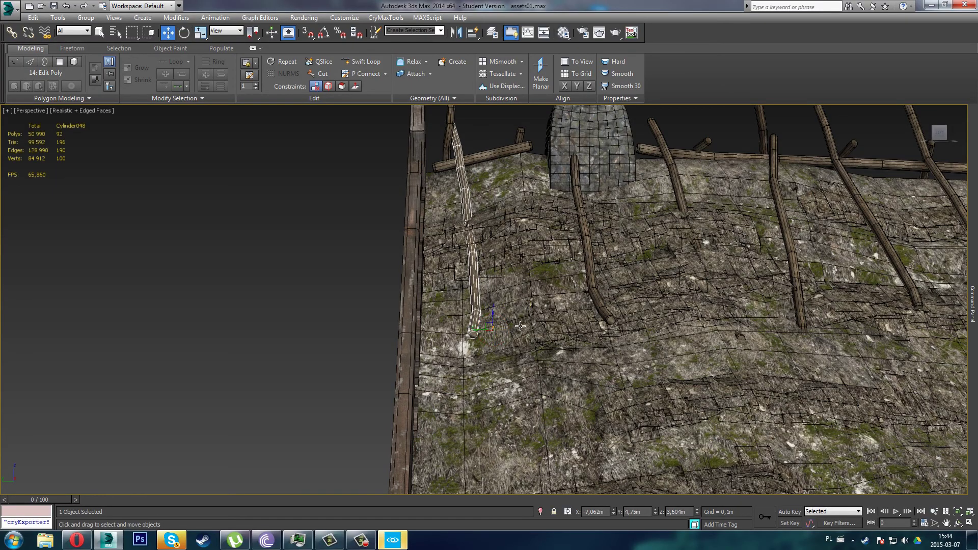
# Raise the second pole from the gable about 0.05 m above the thatch
pyautogui.keyDown('alt'); pyautogui.moveTo(520, 326); pyautogui.dragTo(467, 367, button='middle'); pyautogui.keyUp('alt')
pyautogui.keyDown('alt'); pyautogui.moveTo(554, 327); pyautogui.dragTo(568, 348, button='middle'); pyautogui.keyUp('alt')
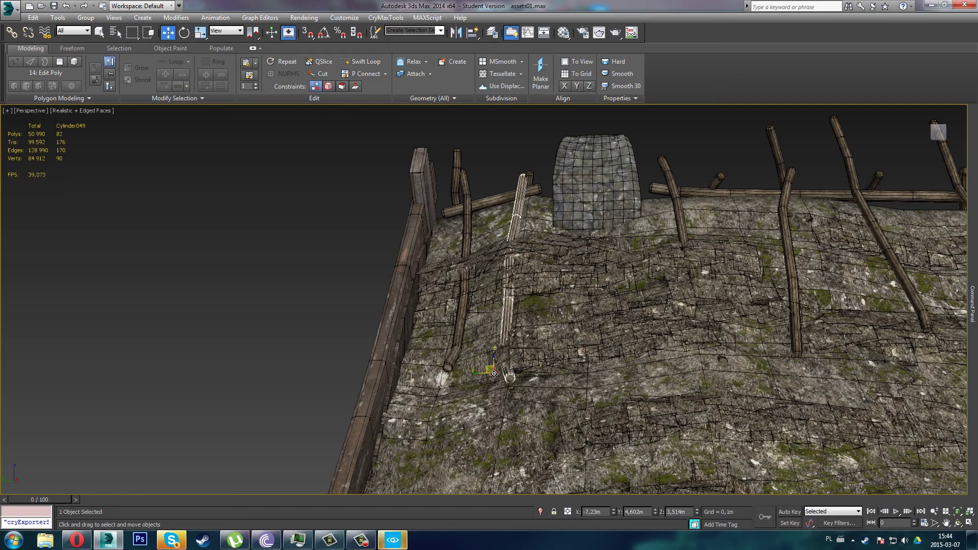
pyautogui.keyDown('alt'); pyautogui.moveTo(493, 375); pyautogui.dragTo(525, 381, button='middle'); pyautogui.keyUp('alt')
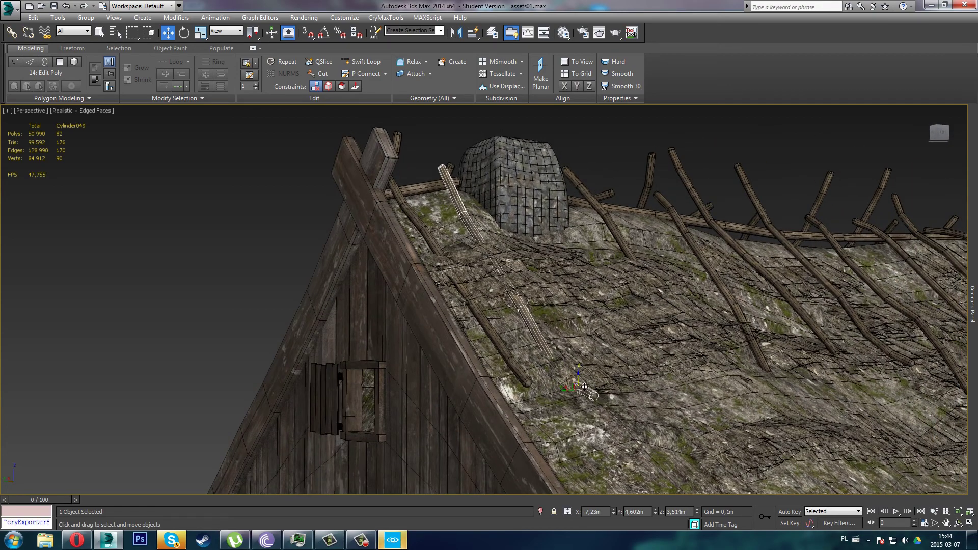
pyautogui.moveTo(584, 387); pyautogui.dragTo(594, 381)
pyautogui.press('e')
pyautogui.keyDown('alt'); pyautogui.moveTo(594, 380); pyautogui.dragTo(550, 193, button='middle'); pyautogui.keyUp('alt')
# Move the pole nearest the gable about 0.1 m down and 0.07 m outward along X to follow the slope
pyautogui.click(548, 195)
pyautogui.press('w')
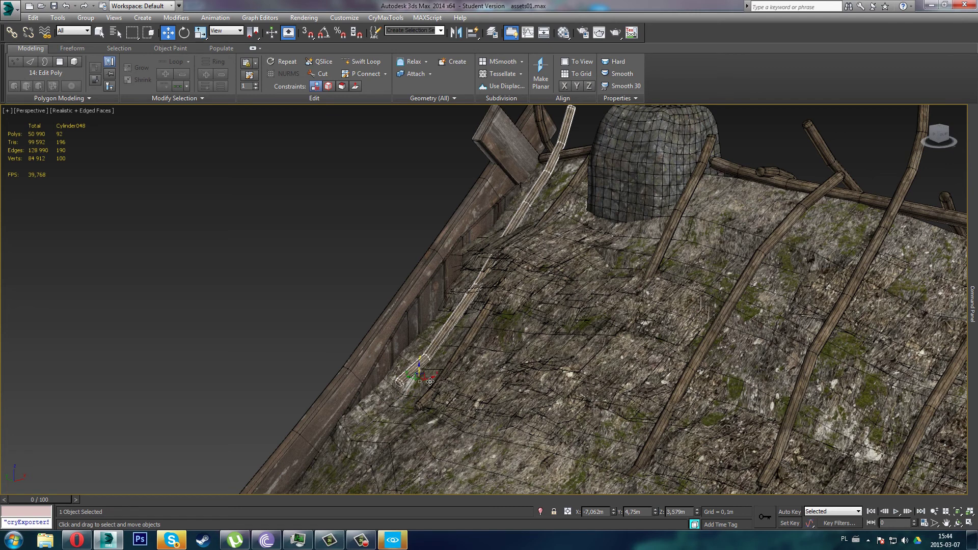
pyautogui.moveTo(431, 382); pyautogui.dragTo(425, 398)
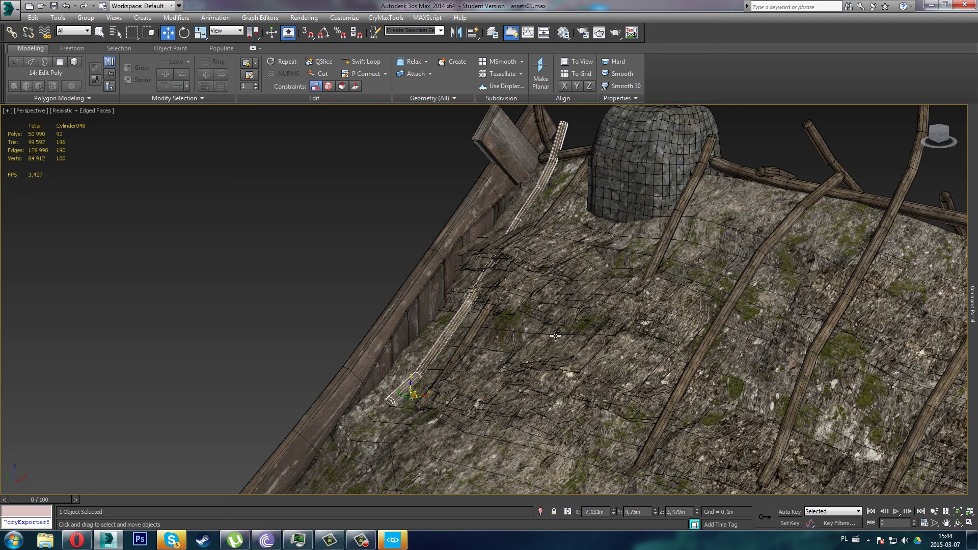
# Move the second pole about 0.13 m along X and 0.11 m up, and raise it another 0.02 m
pyautogui.click(484, 340)
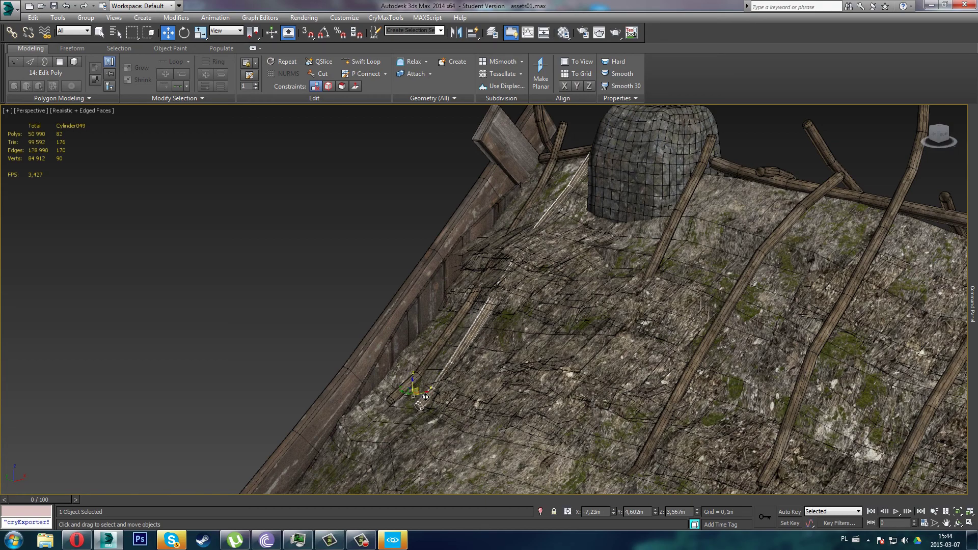
pyautogui.moveTo(426, 397); pyautogui.dragTo(448, 368)
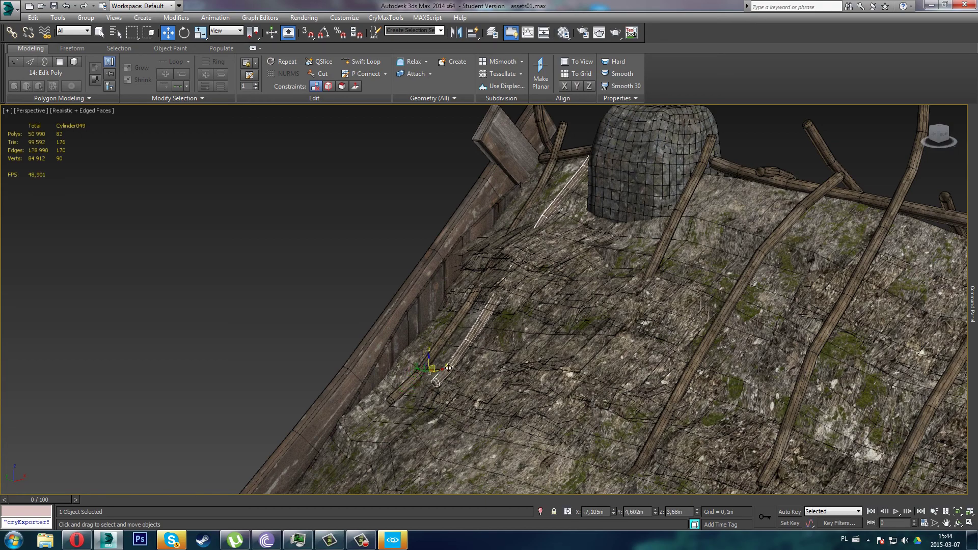
pyautogui.keyDown('alt'); pyautogui.moveTo(449, 368); pyautogui.dragTo(589, 332, button='middle'); pyautogui.keyUp('alt')
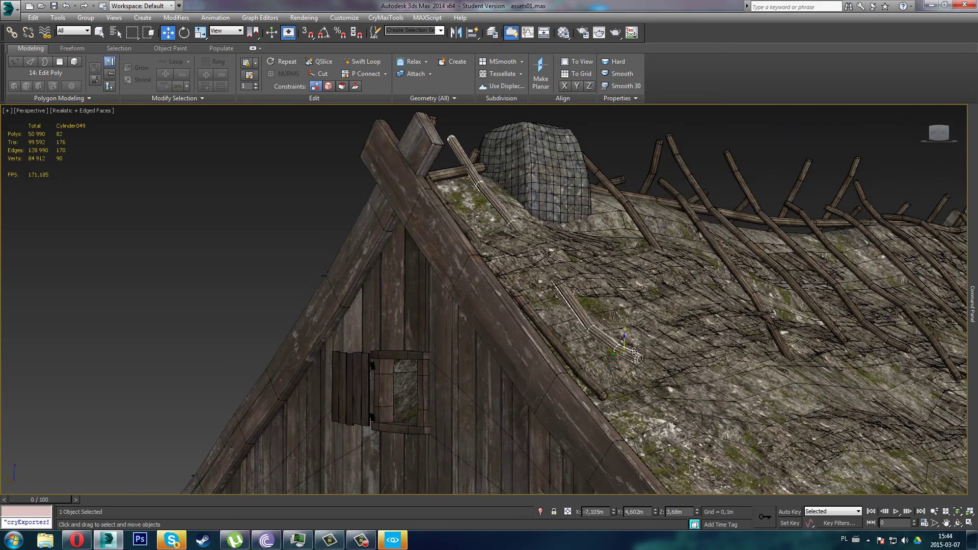
pyautogui.moveTo(634, 352); pyautogui.dragTo(629, 345)
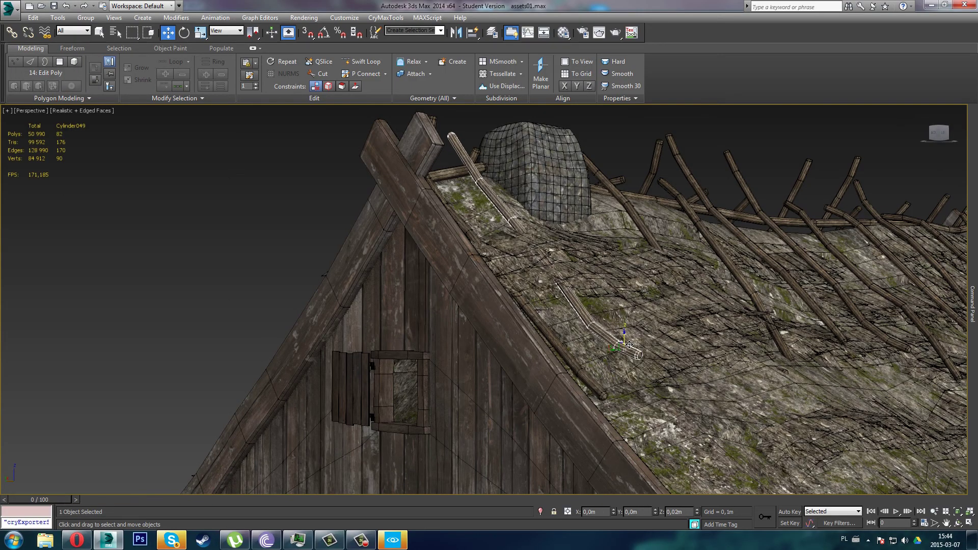
# Move the third pole, beside the chimney, about 0.2 m along X and 0.22 m up
pyautogui.click(652, 236)
pyautogui.keyDown('alt'); pyautogui.moveTo(652, 236); pyautogui.dragTo(527, 305, button='middle'); pyautogui.keyUp('alt')
pyautogui.scroll(3, 456, 379)
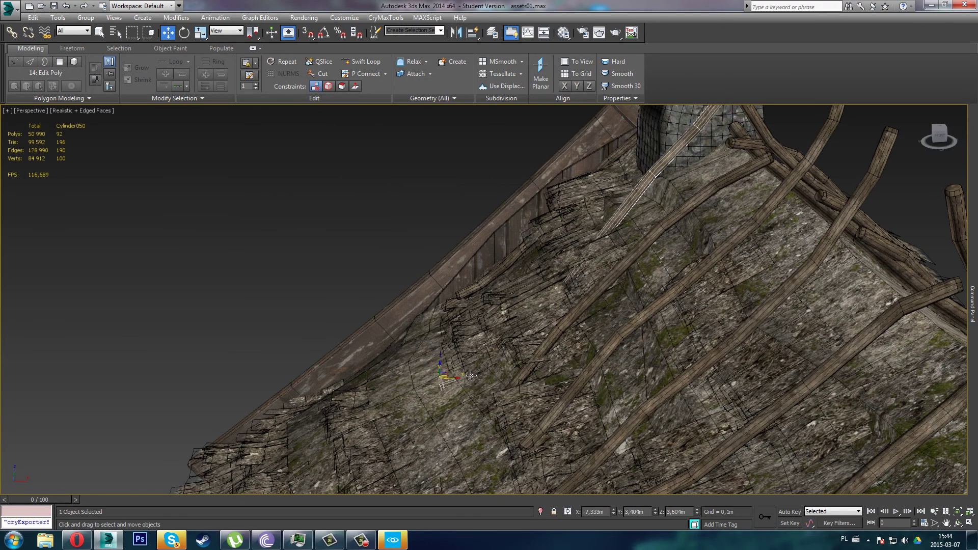
pyautogui.keyDown('alt'); pyautogui.moveTo(471, 376); pyautogui.dragTo(457, 379, button='middle'); pyautogui.keyUp('alt')
pyautogui.moveTo(454, 381); pyautogui.dragTo(452, 372)
pyautogui.keyDown('alt'); pyautogui.moveTo(451, 372); pyautogui.dragTo(462, 377, button='middle'); pyautogui.keyUp('alt')
pyautogui.press('e')
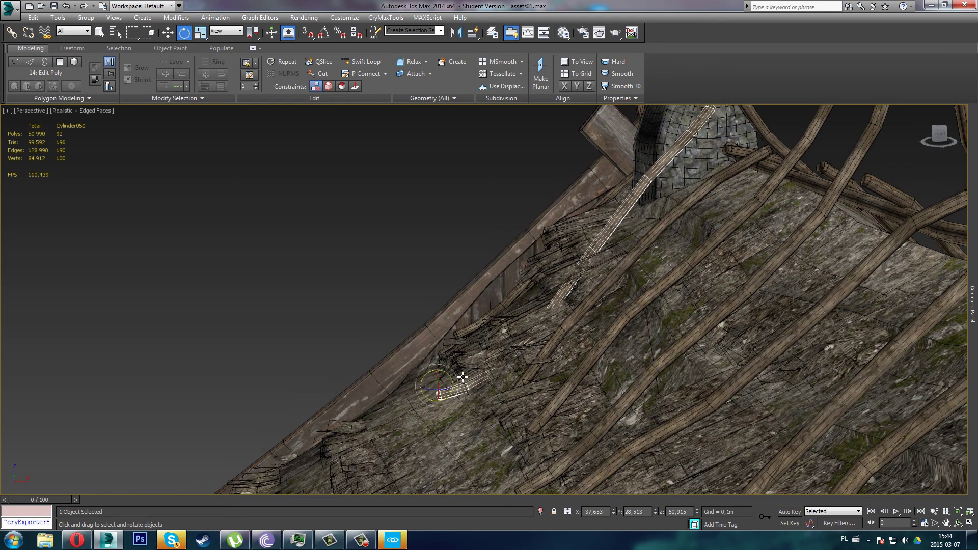
pyautogui.moveTo(454, 382); pyautogui.dragTo(488, 346)
pyautogui.press('w')
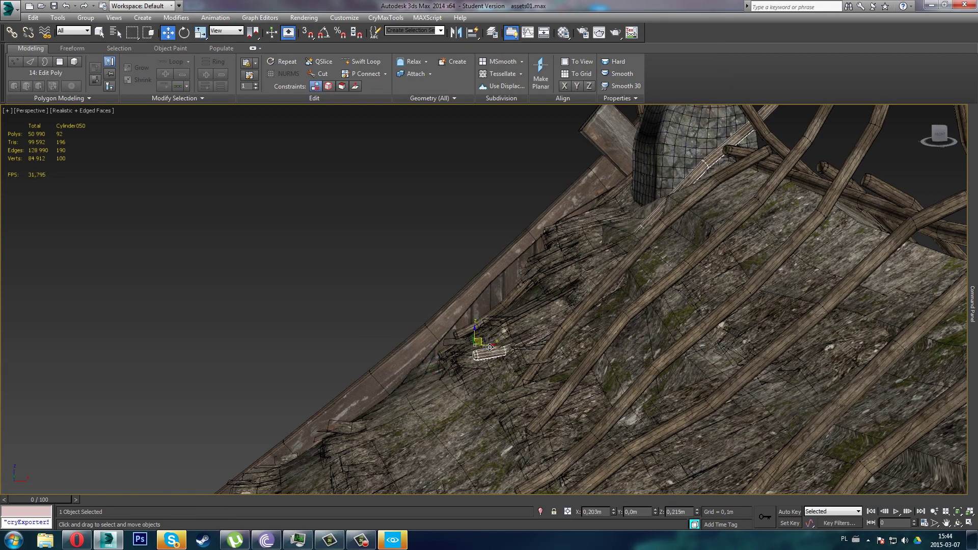
pyautogui.moveTo(488, 346); pyautogui.dragTo(504, 364, button='middle')
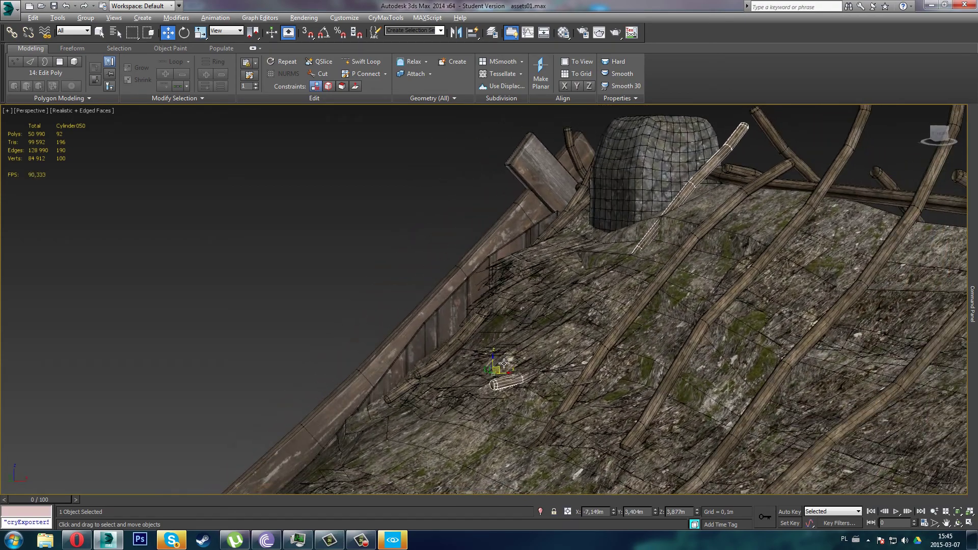
# Rotate the pole beside the chimney to match the roof slope and readjust its height and distance from the thatch
pyautogui.moveTo(494, 372); pyautogui.dragTo(491, 358)
pyautogui.press('e')
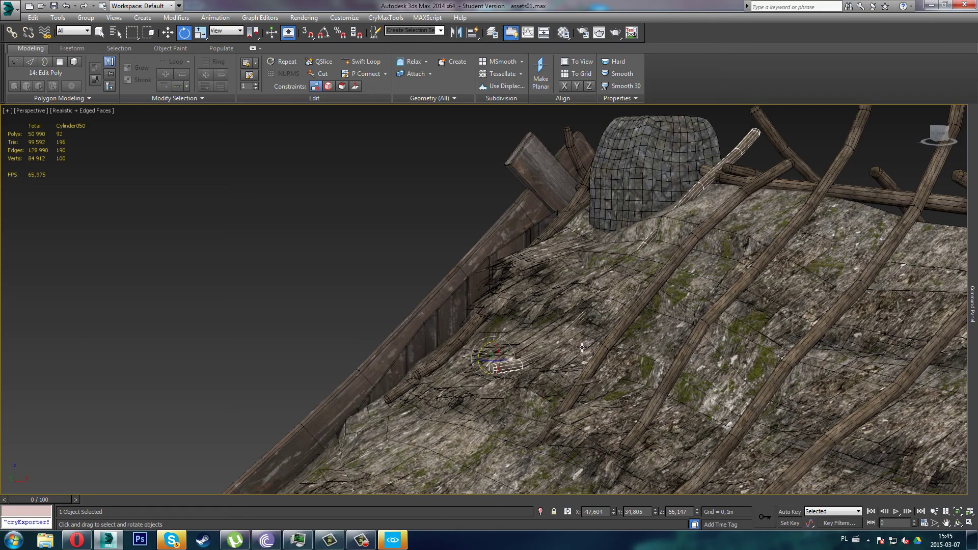
pyautogui.press('w')
pyautogui.moveTo(508, 358); pyautogui.dragTo(493, 357)
pyautogui.keyDown('alt'); pyautogui.moveTo(493, 356); pyautogui.dragTo(628, 270, button='middle'); pyautogui.keyUp('alt')
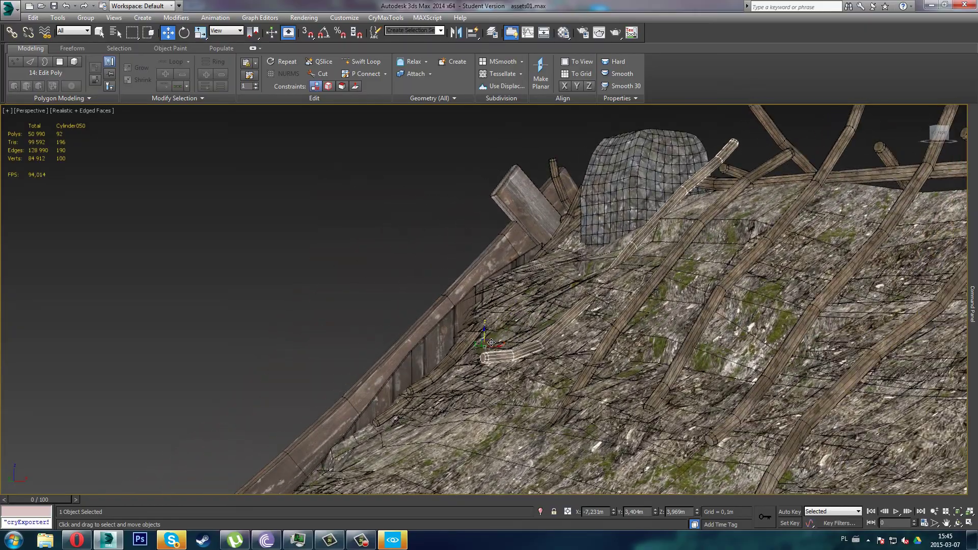
pyautogui.moveTo(492, 343); pyautogui.dragTo(494, 353)
pyautogui.moveTo(745, 228); pyautogui.dragTo(726, 268, button='middle')
pyautogui.scroll(3, 728, 260)
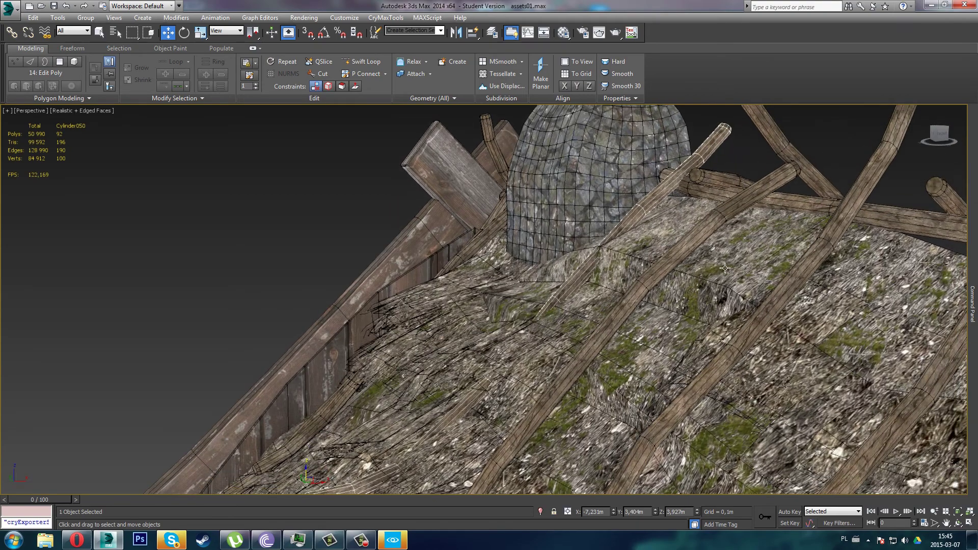
# Start vertex editing on the pole beside the chimney and shift its vertex ring just below the ridge outward by about 0.05 m
pyautogui.press('1')
pyautogui.keyDown('alt'); pyautogui.moveTo(627, 256); pyautogui.dragTo(638, 219, button='middle'); pyautogui.keyUp('alt')
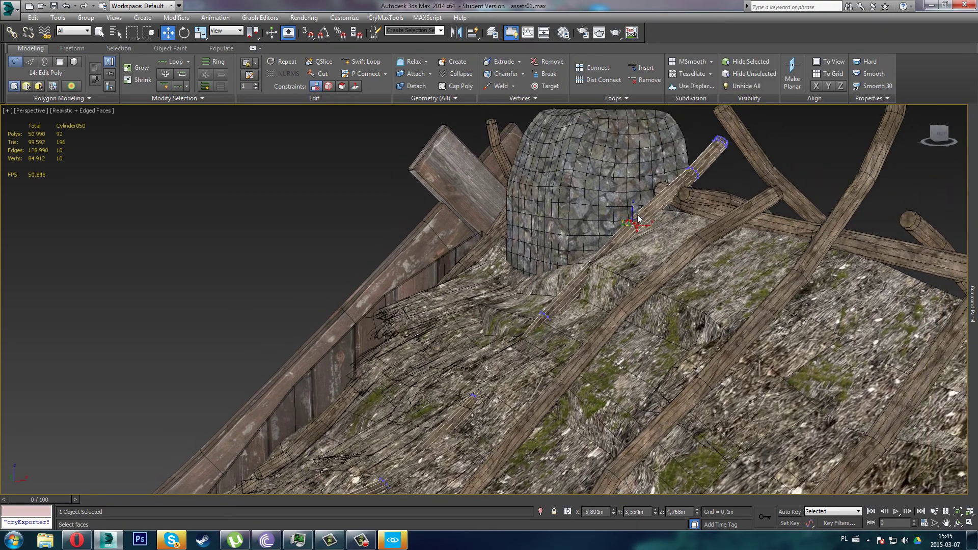
pyautogui.moveTo(644, 225); pyautogui.dragTo(634, 222)
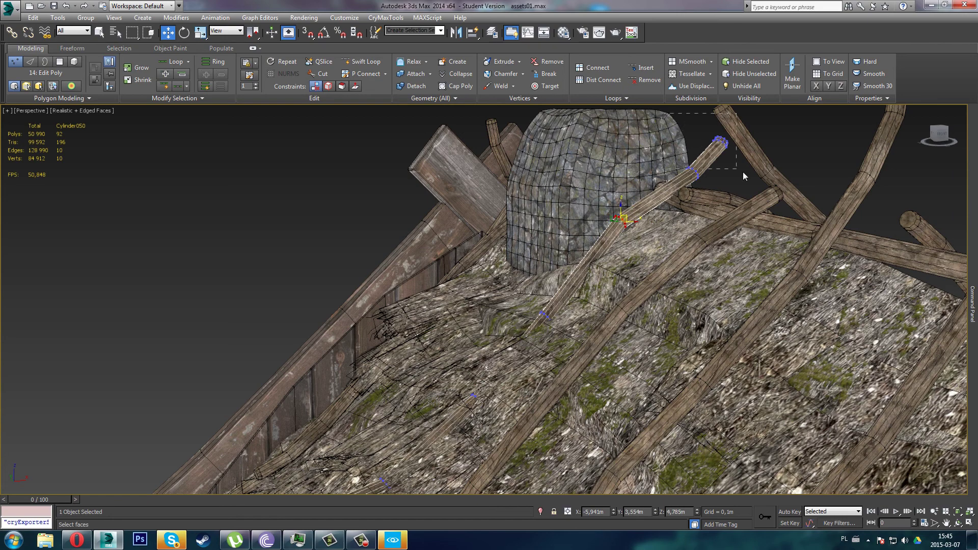
# Select the vertices at the pole's upper end, undo the first shift, and move the end slightly again
pyautogui.moveTo(743, 173); pyautogui.dragTo(739, 171)
pyautogui.keyDown('alt'); pyautogui.moveTo(739, 171); pyautogui.dragTo(598, 136, button='middle'); pyautogui.keyUp('alt')
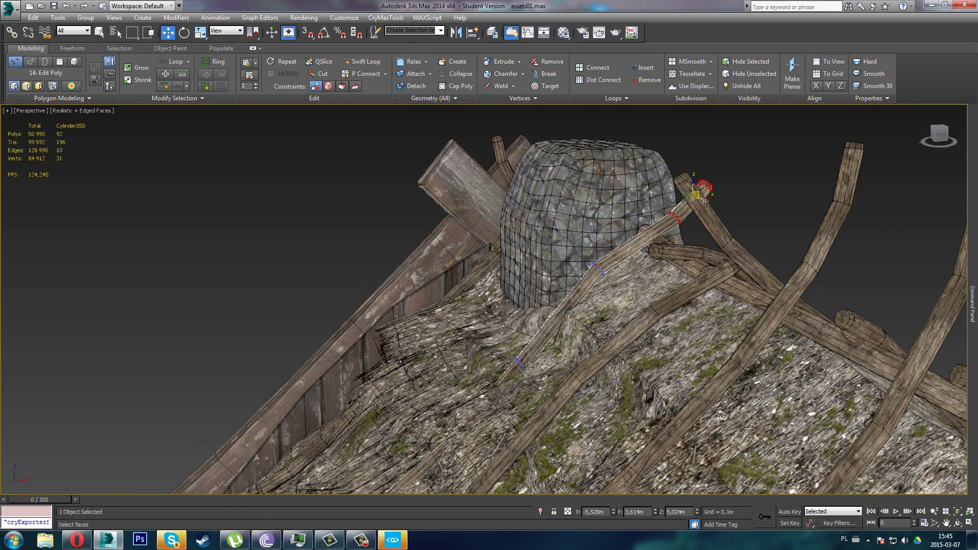
pyautogui.moveTo(704, 201); pyautogui.dragTo(694, 201)
pyautogui.hotkey('ctrl', 'z')
pyautogui.keyDown('alt'); pyautogui.moveTo(594, 211); pyautogui.dragTo(616, 300); pyautogui.keyUp('alt')
pyautogui.moveTo(710, 196); pyautogui.dragTo(707, 194)
# Lower the vertex ring beside the chimney, shift the next ring down the pole slightly, and leave vertex editing
pyautogui.keyDown('alt'); pyautogui.moveTo(619, 278); pyautogui.dragTo(591, 243, button='middle'); pyautogui.keyUp('alt')
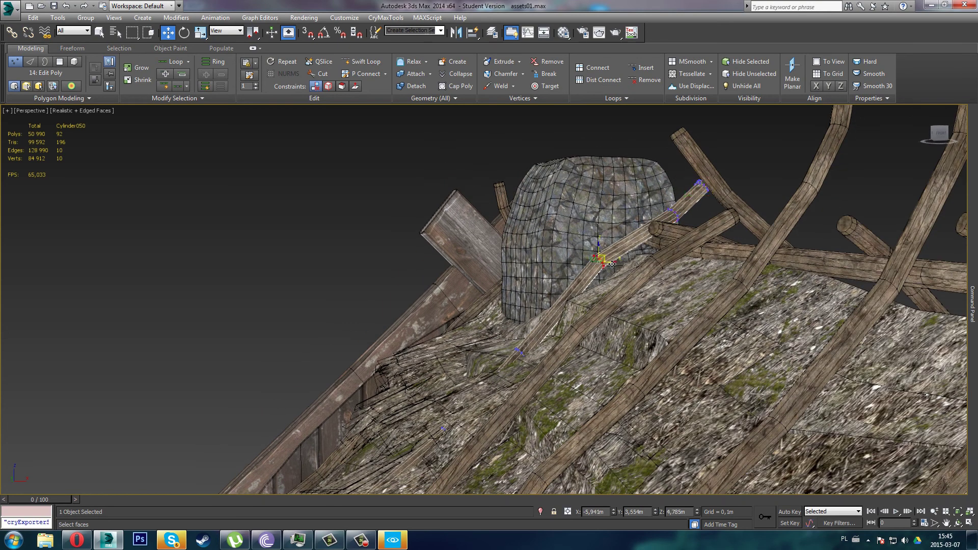
pyautogui.moveTo(612, 264); pyautogui.dragTo(609, 279)
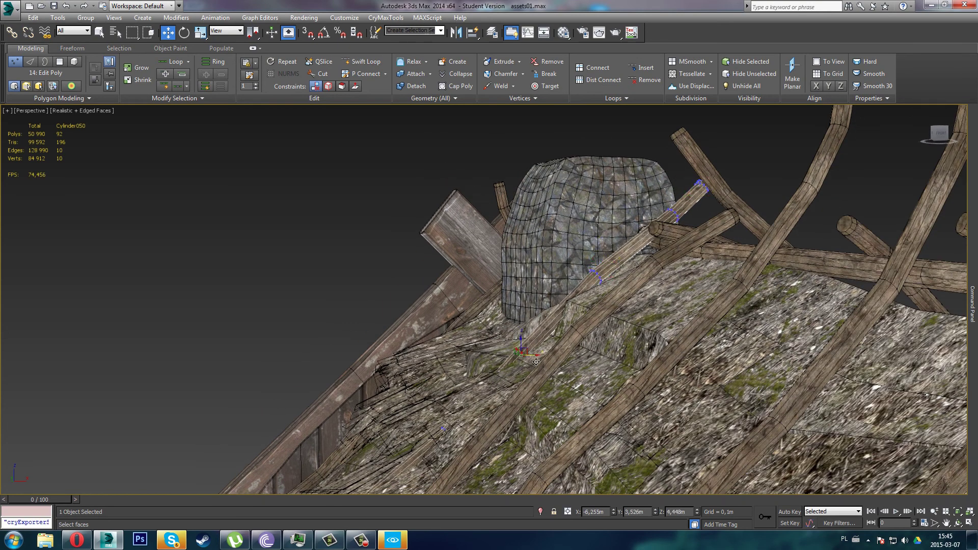
pyautogui.moveTo(527, 351); pyautogui.dragTo(521, 346)
pyautogui.moveTo(972, 306)
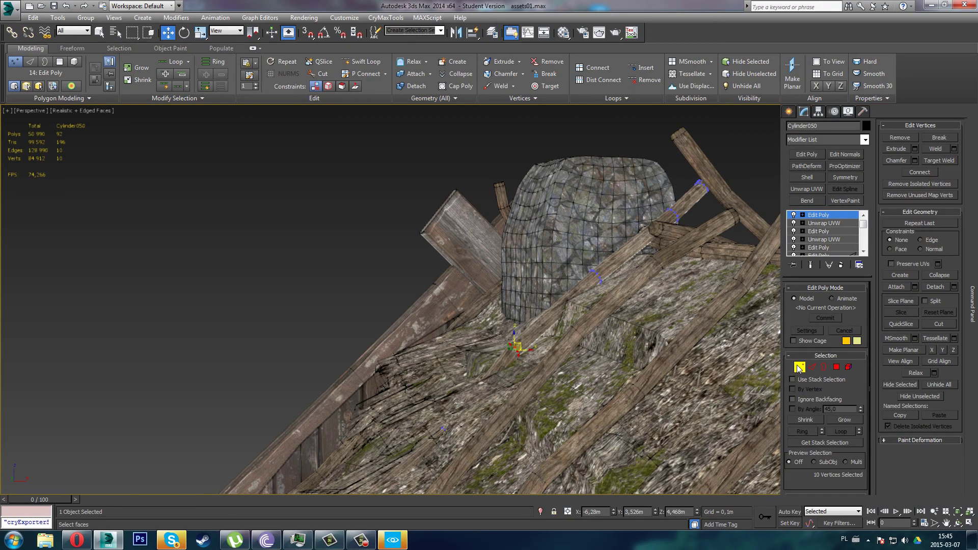
pyautogui.click(799, 369)
# Rotate the pole beside the chimney about 5 degrees so its upper end leans away from the chimney
pyautogui.keyDown('alt'); pyautogui.moveTo(566, 326); pyautogui.dragTo(694, 333, button='middle'); pyautogui.keyUp('alt')
pyautogui.scroll(-4, 695, 333)
pyautogui.keyDown('alt'); pyautogui.moveTo(596, 329); pyautogui.dragTo(602, 353, button='middle'); pyautogui.keyUp('alt')
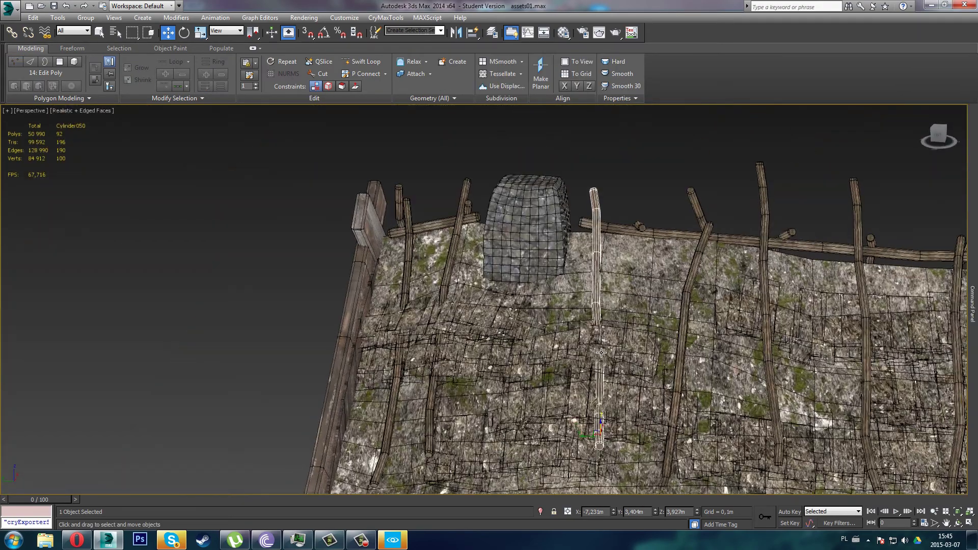
pyautogui.press('e')
pyautogui.moveTo(617, 452); pyautogui.dragTo(611, 437)
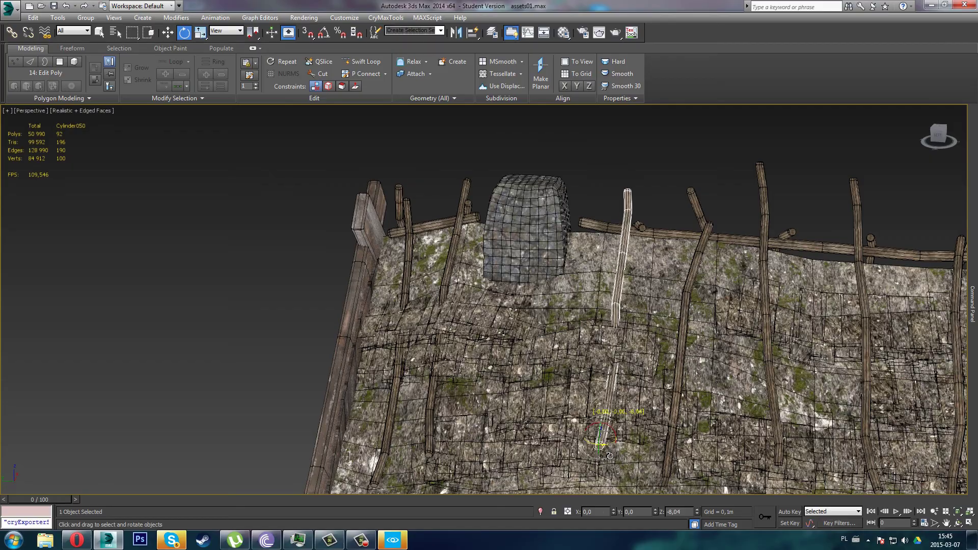
pyautogui.keyDown('alt'); pyautogui.moveTo(609, 434); pyautogui.dragTo(604, 419, button='middle'); pyautogui.keyUp('alt')
pyautogui.moveTo(591, 372); pyautogui.dragTo(597, 369)
pyautogui.keyDown('alt'); pyautogui.moveTo(657, 349); pyautogui.dragTo(662, 360, button='middle'); pyautogui.keyUp('alt')
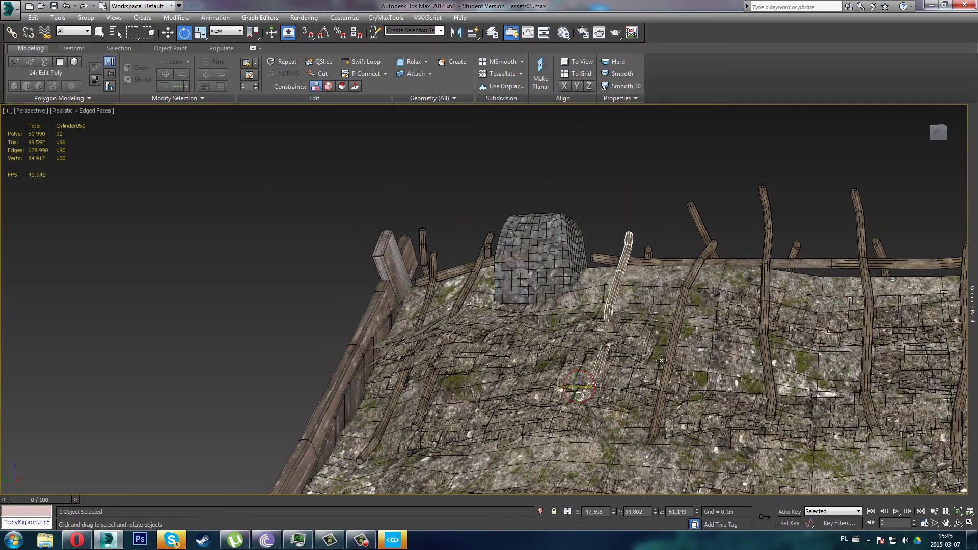
# Rotate the fourth pole from the gable to follow the slope of the thatch
pyautogui.click(687, 302)
pyautogui.moveTo(698, 303); pyautogui.dragTo(587, 307, button='middle')
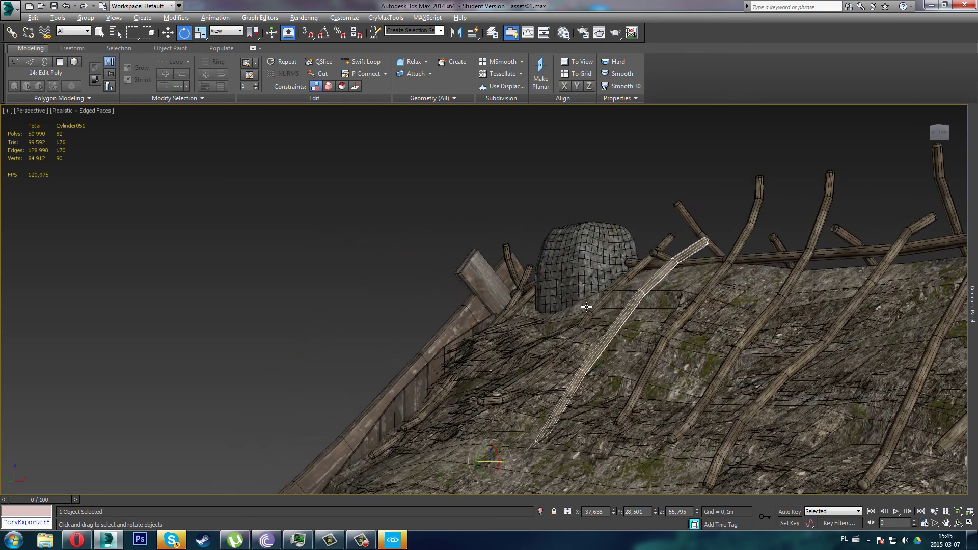
pyautogui.moveTo(502, 464); pyautogui.dragTo(510, 429)
pyautogui.keyDown('alt'); pyautogui.moveTo(510, 429); pyautogui.dragTo(620, 440, button='middle'); pyautogui.keyUp('alt')
pyautogui.moveTo(637, 447); pyautogui.dragTo(639, 447)
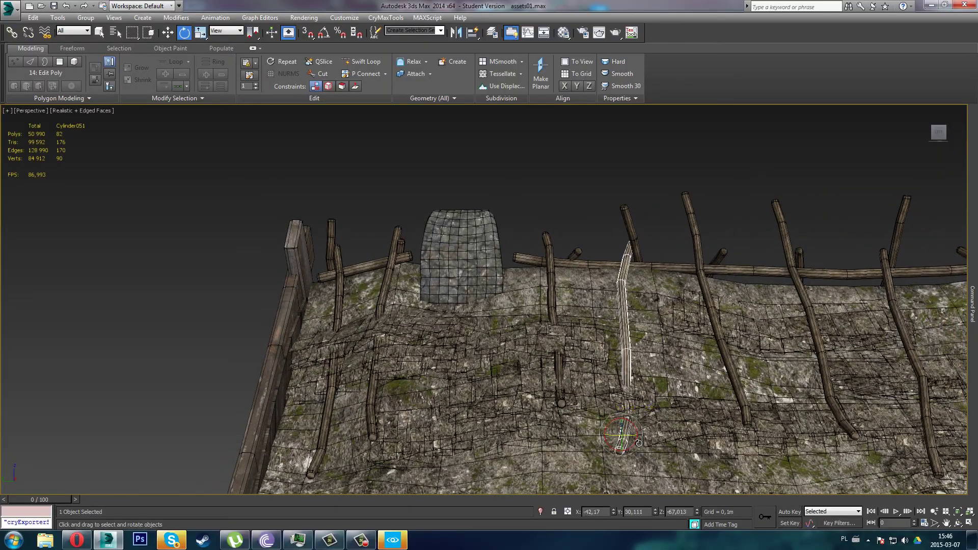
# Move the fifth pole from the gable about 0.29 m along Y and 0.19 m down
pyautogui.keyDown('alt'); pyautogui.moveTo(639, 443); pyautogui.dragTo(541, 363, button='middle'); pyautogui.keyUp('alt')
pyautogui.press('w')
pyautogui.click(583, 251)
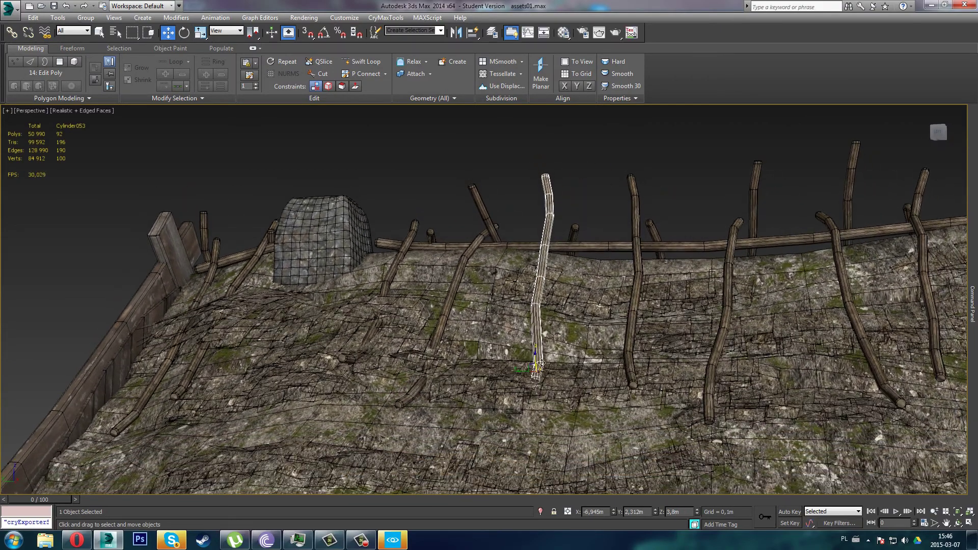
pyautogui.moveTo(536, 375); pyautogui.dragTo(586, 405)
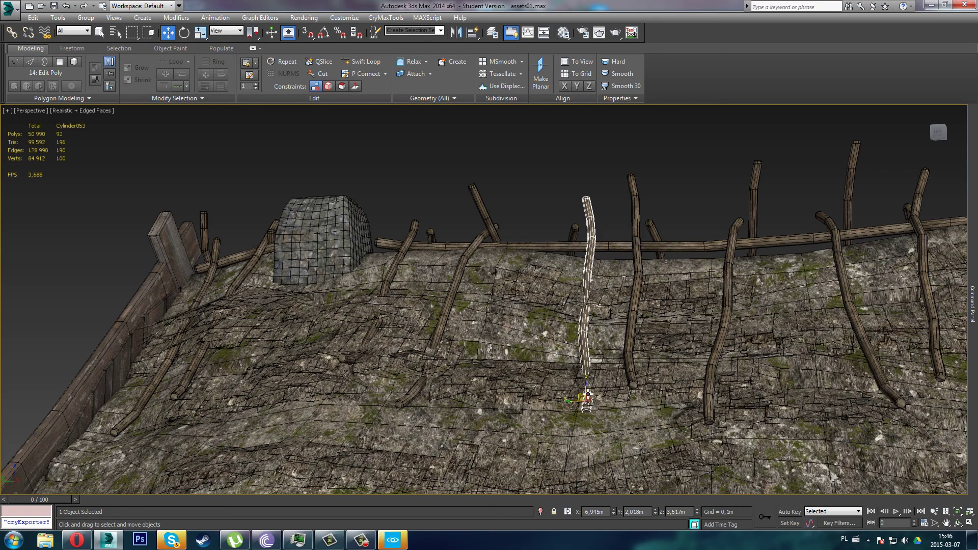
# Rotate the fifth pole from the gable about 9 degrees around Z so its upper end leans toward the chimney
pyautogui.keyDown('alt'); pyautogui.moveTo(588, 394); pyautogui.dragTo(680, 390, button='middle'); pyautogui.keyUp('alt')
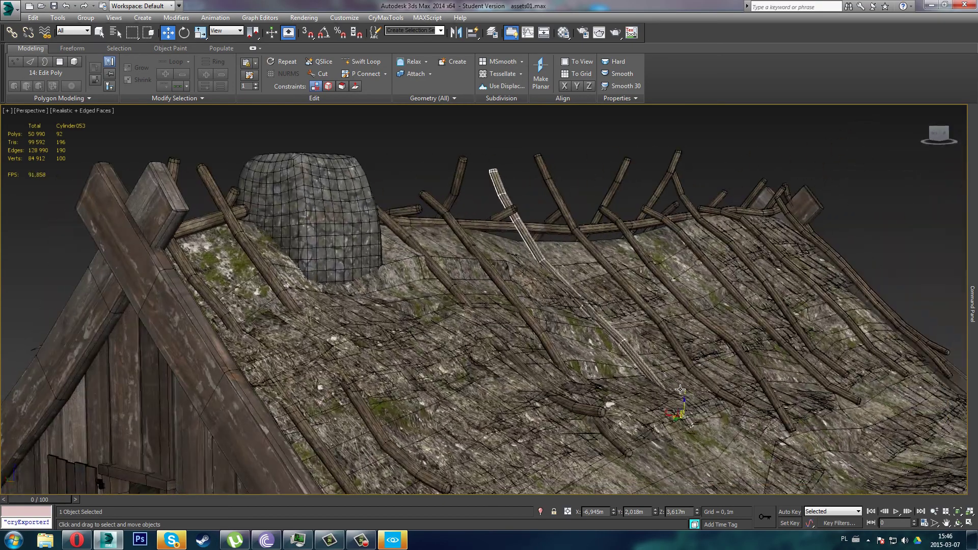
pyautogui.moveTo(703, 415)
pyautogui.mouseDown()
pyautogui.moveTo(698, 427)
pyautogui.moveTo(686, 413)
pyautogui.mouseUp()
pyautogui.hotkey('ctrl', 'z')
pyautogui.keyDown('alt'); pyautogui.moveTo(686, 413); pyautogui.dragTo(638, 426, button='middle'); pyautogui.keyUp('alt')
pyautogui.press('e')
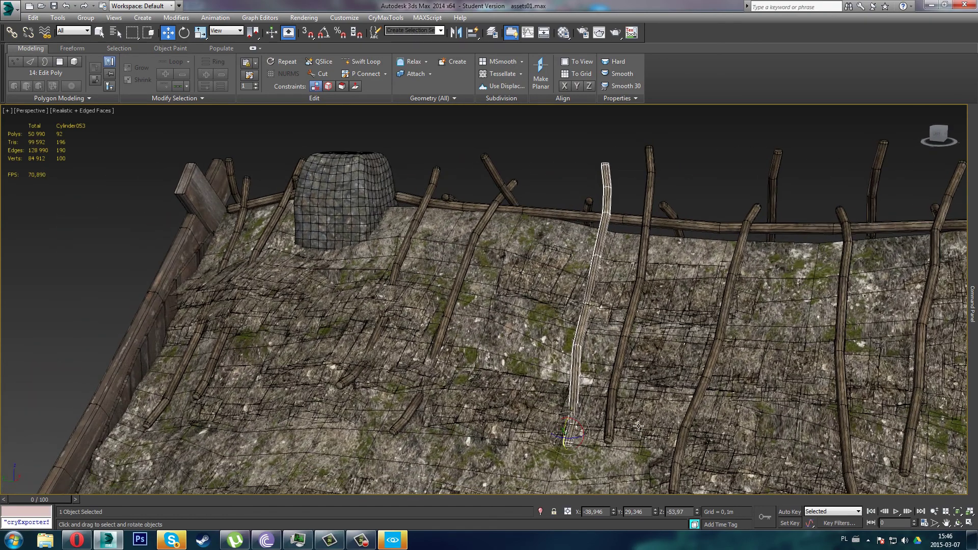
pyautogui.moveTo(581, 448); pyautogui.dragTo(590, 448)
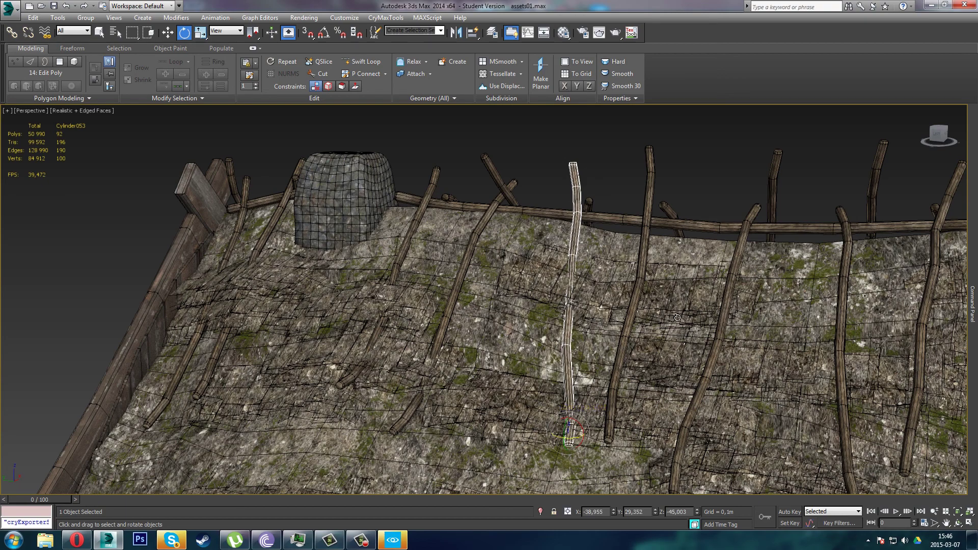
# Move the sixth pole from the gable about 0.19 m down onto the thatch
pyautogui.keyDown('alt'); pyautogui.moveTo(677, 317); pyautogui.dragTo(688, 299, button='middle'); pyautogui.keyUp('alt')
pyautogui.click(625, 356)
pyautogui.press('w')
pyautogui.moveTo(626, 365); pyautogui.dragTo(625, 392)
pyautogui.moveTo(627, 396); pyautogui.dragTo(626, 400)
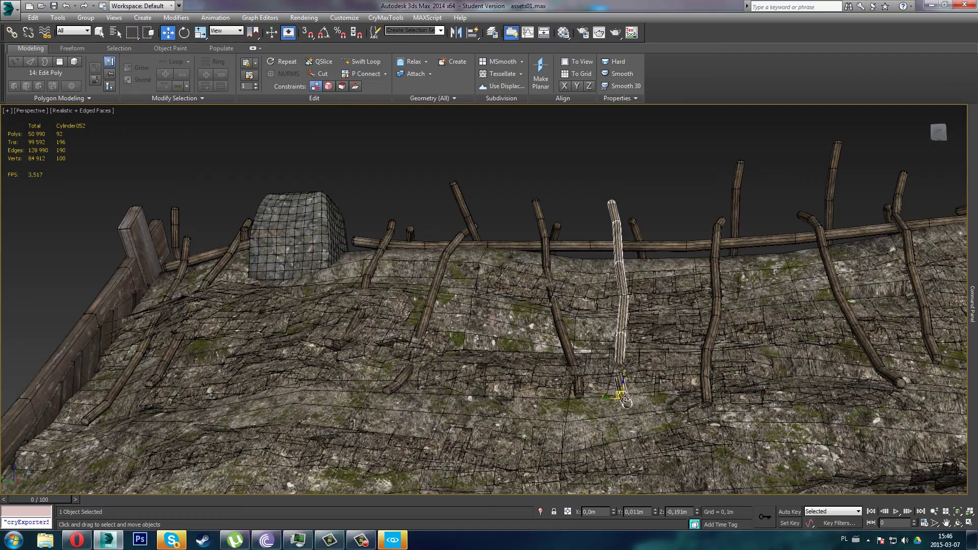
# Rotate the sixth pole to about -40.5, 30.2 and -56.9 degrees and shift it about 0.2 m along Y toward the far gable
pyautogui.keyDown('alt'); pyautogui.moveTo(625, 401); pyautogui.dragTo(522, 431, button='middle'); pyautogui.keyUp('alt')
pyautogui.press('e')
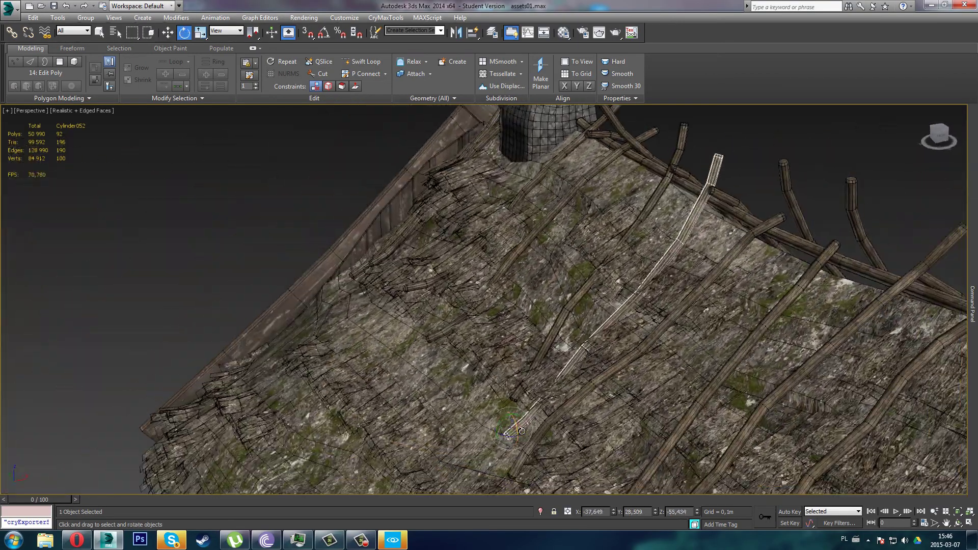
pyautogui.moveTo(509, 429); pyautogui.dragTo(510, 430)
pyautogui.keyDown('alt'); pyautogui.moveTo(510, 430); pyautogui.dragTo(721, 413, button='middle'); pyautogui.keyUp('alt')
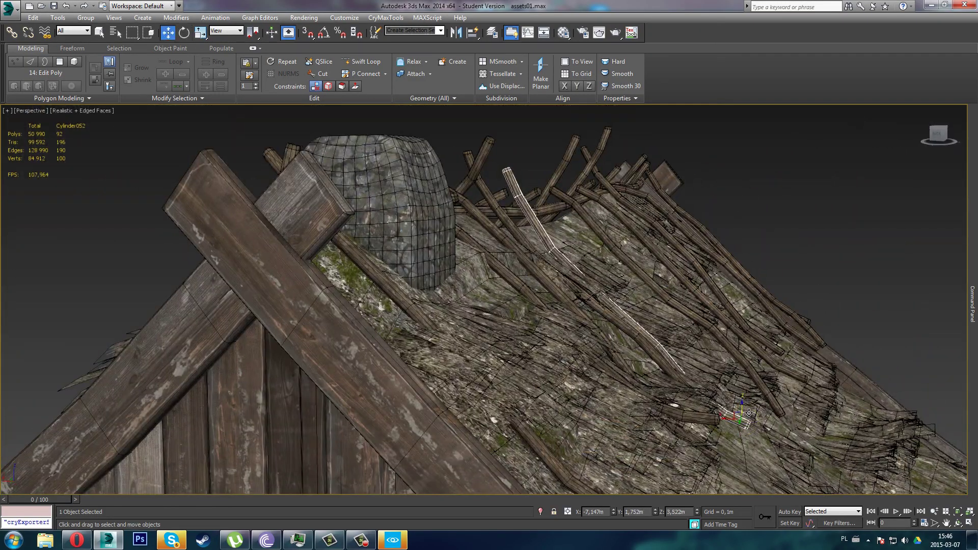
pyautogui.press('e')
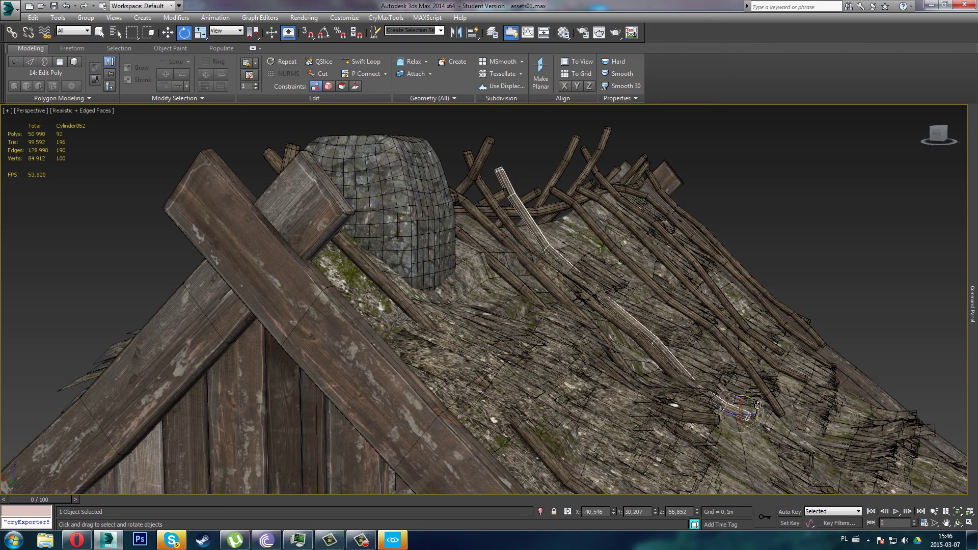
pyautogui.keyDown('alt'); pyautogui.moveTo(758, 405); pyautogui.dragTo(678, 412, button='middle'); pyautogui.keyUp('alt')
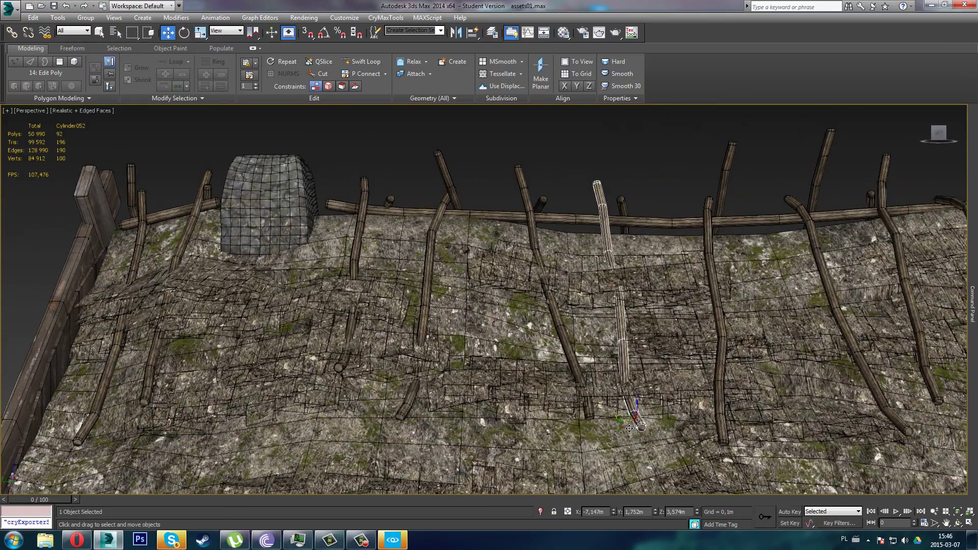
pyautogui.moveTo(630, 428); pyautogui.dragTo(666, 426)
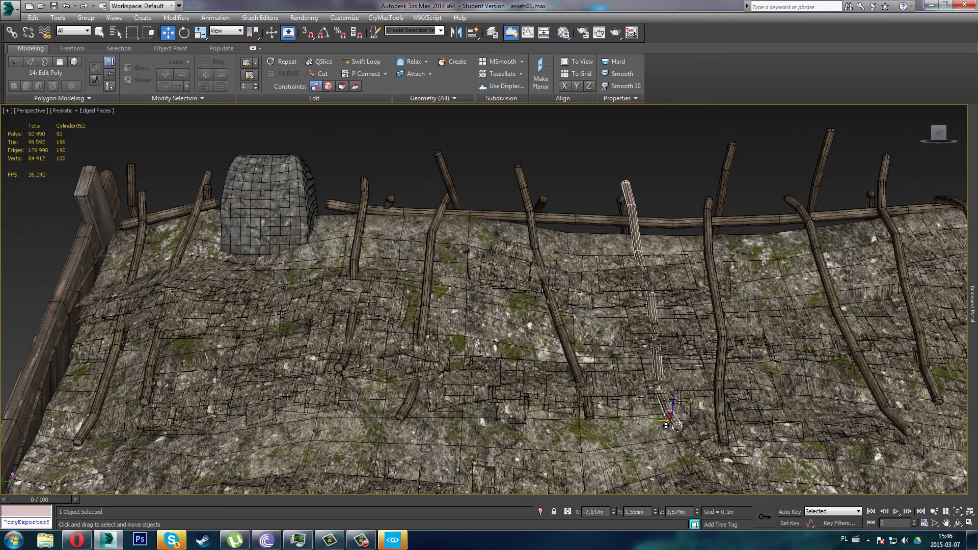
# Move the seventh pole from the gable about 0.23 m along X and fine-tune its rotation to about -37.8, 28.6 and -66.5 degrees
pyautogui.keyDown('alt'); pyautogui.moveTo(667, 426); pyautogui.dragTo(570, 406, button='middle'); pyautogui.keyUp('alt')
pyautogui.click(671, 353)
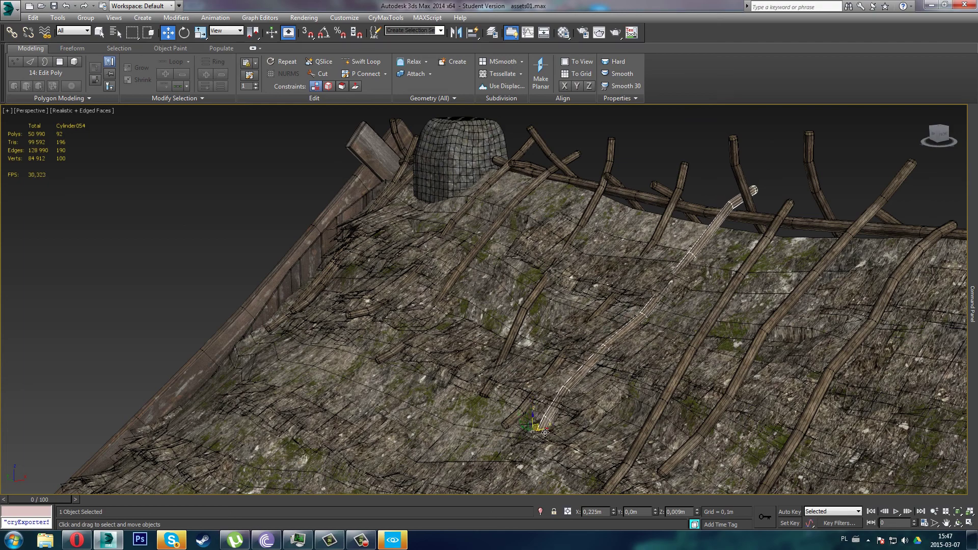
pyautogui.keyDown('alt'); pyautogui.moveTo(543, 433); pyautogui.dragTo(528, 422, button='middle'); pyautogui.keyUp('alt')
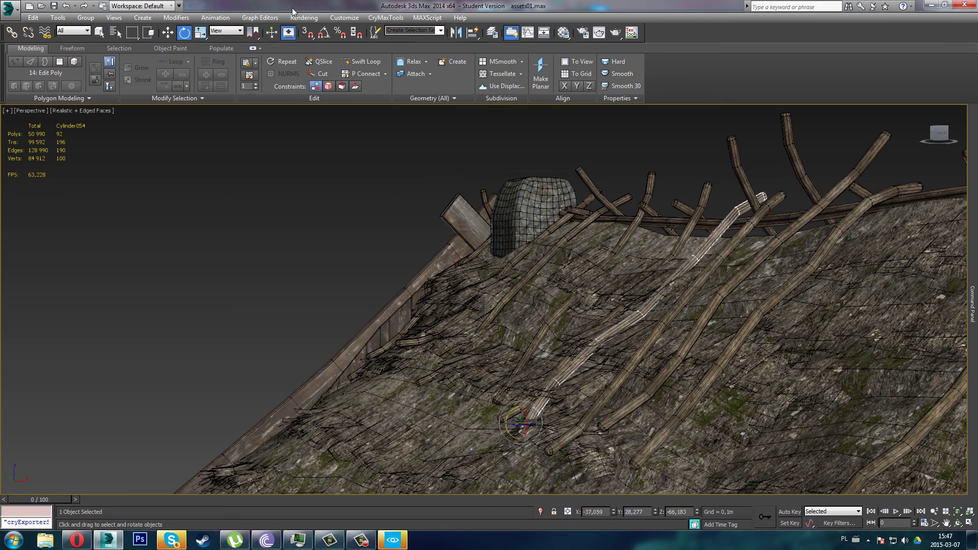
pyautogui.press('F12')
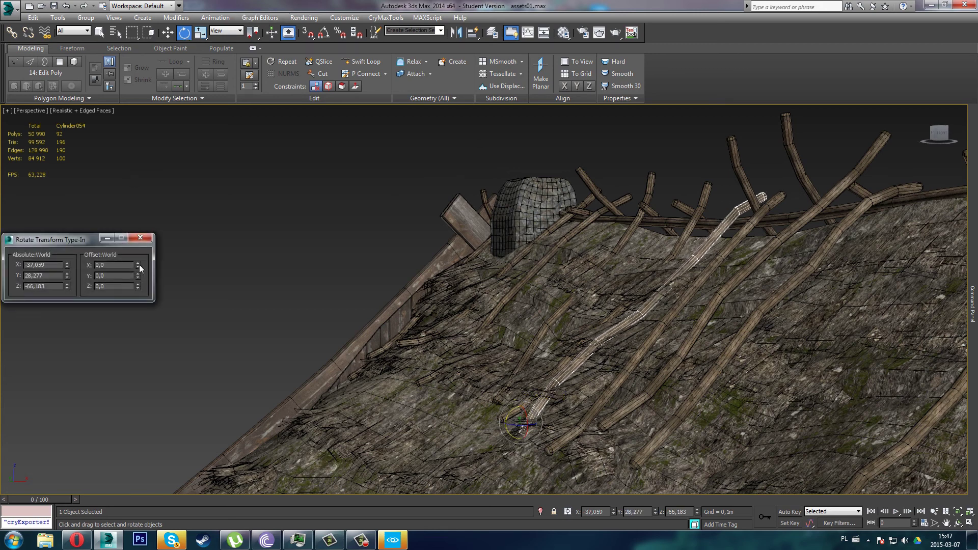
pyautogui.moveTo(139, 264)
pyautogui.mouseDown()
pyautogui.moveTo(136, 252)
pyautogui.moveTo(137, 274)
pyautogui.moveTo(148, 265)
pyautogui.mouseUp()
pyautogui.hotkey('ctrl', 'z')
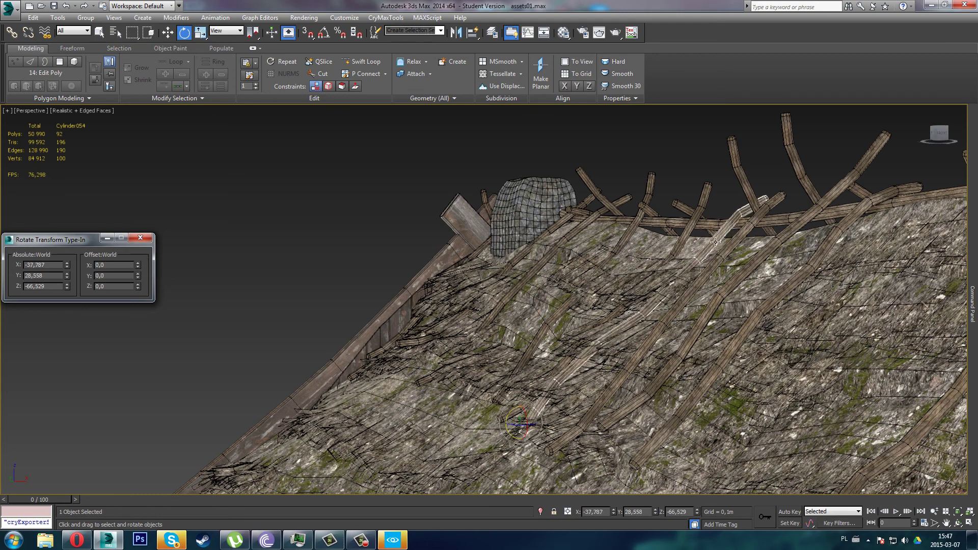
# Move the eighth pole from the gable about 0.35 m along X and 0.08 m up to seat it in the thatch
pyautogui.click(726, 259)
pyautogui.moveTo(726, 259); pyautogui.dragTo(475, 446, button='middle')
pyautogui.press('w')
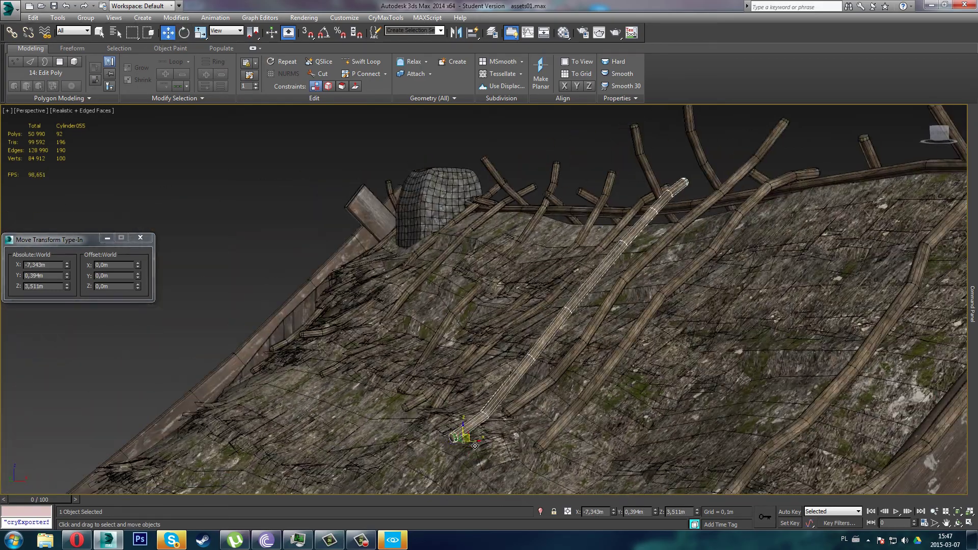
pyautogui.moveTo(481, 439); pyautogui.dragTo(538, 411)
pyautogui.keyDown('alt'); pyautogui.moveTo(534, 409); pyautogui.dragTo(716, 399, button='middle'); pyautogui.keyUp('alt')
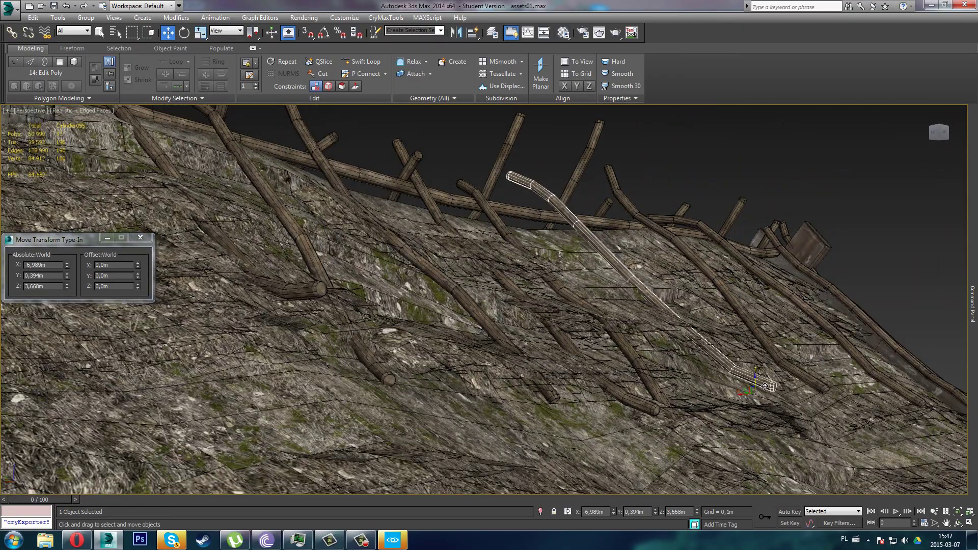
pyautogui.moveTo(766, 387); pyautogui.dragTo(764, 401)
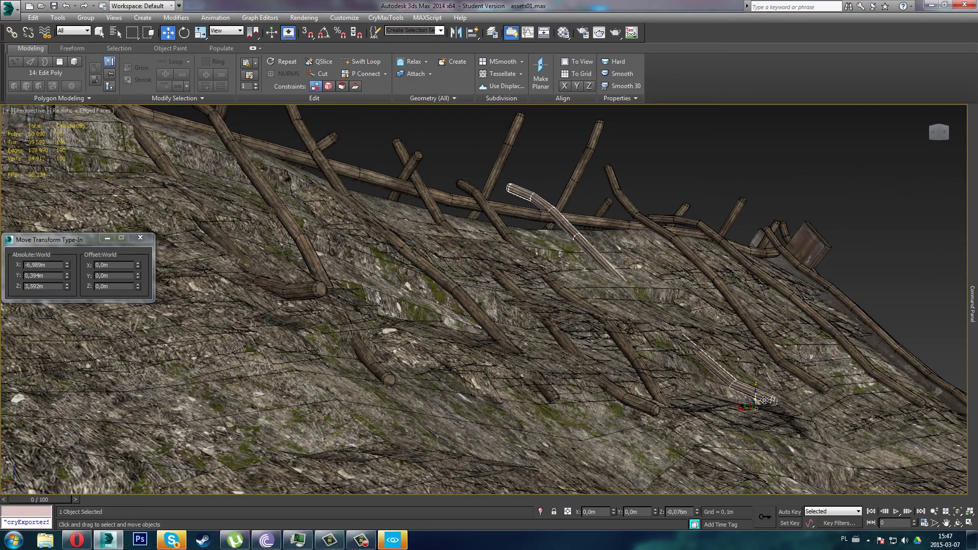
pyautogui.keyDown('alt'); pyautogui.moveTo(764, 400); pyautogui.dragTo(684, 401, button='middle'); pyautogui.keyUp('alt')
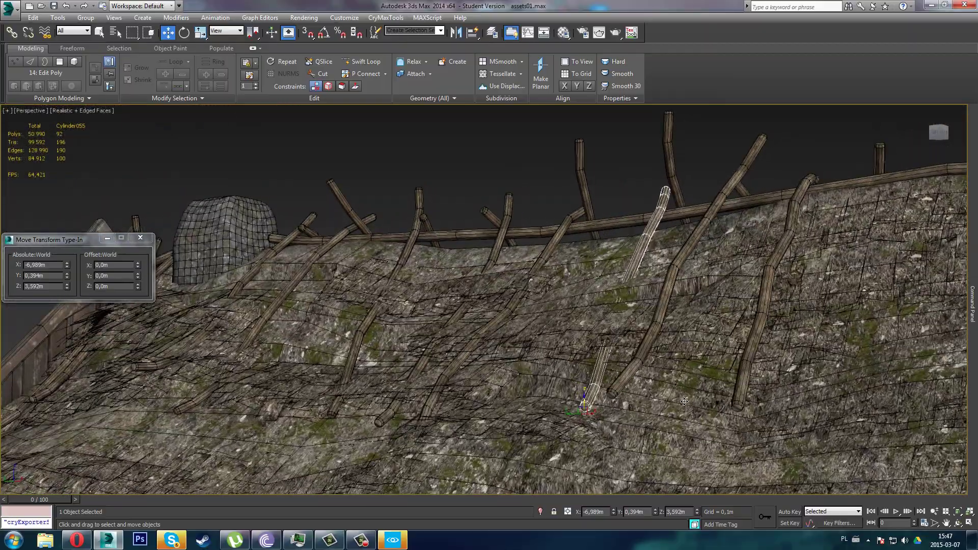
# Move the ninth pole from the gable about 0.12 m along X and 0.25 m down, and rotate it around Y to match the slope
pyautogui.click(689, 249)
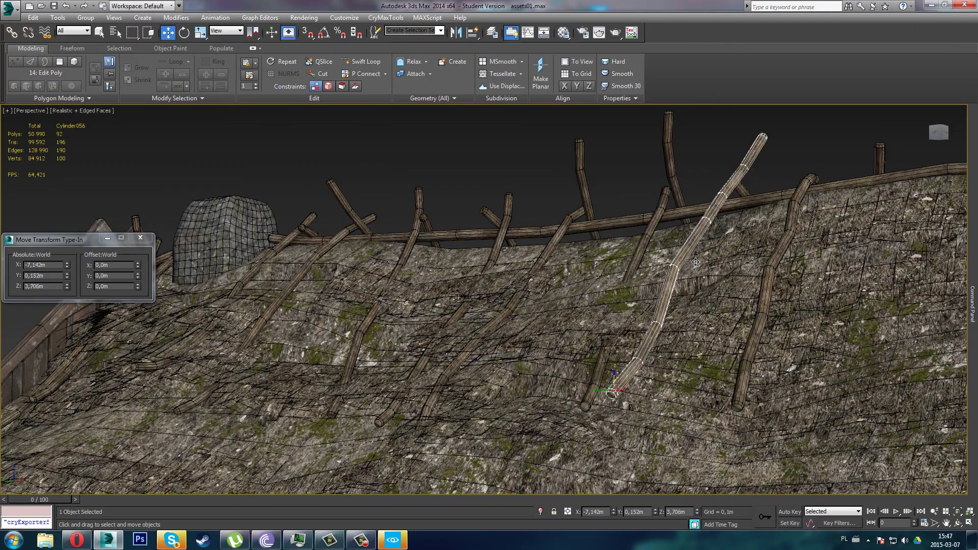
pyautogui.keyDown('alt'); pyautogui.moveTo(690, 259); pyautogui.dragTo(565, 365, button='middle'); pyautogui.keyUp('alt')
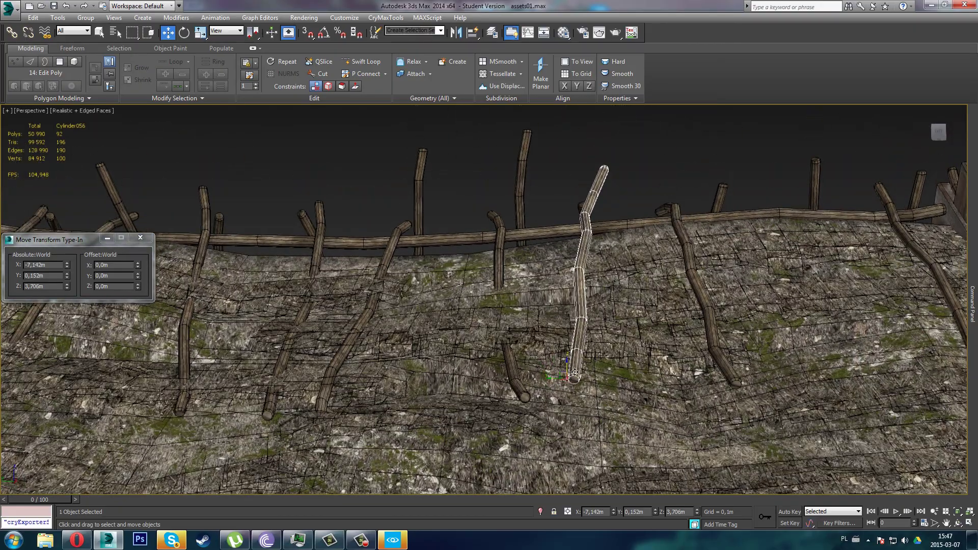
pyautogui.moveTo(574, 372); pyautogui.dragTo(583, 423)
pyautogui.keyDown('alt'); pyautogui.moveTo(582, 423); pyautogui.dragTo(643, 430, button='middle'); pyautogui.keyUp('alt')
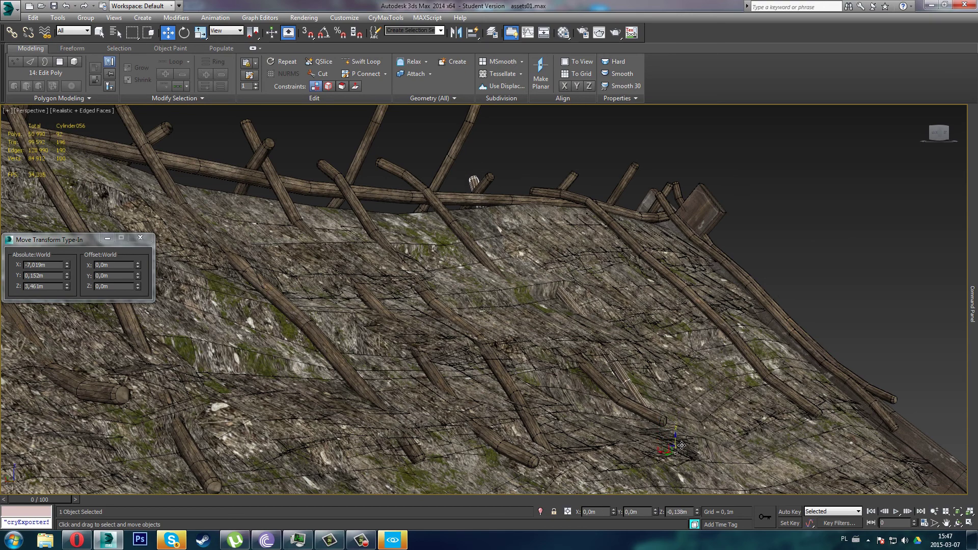
pyautogui.press('e')
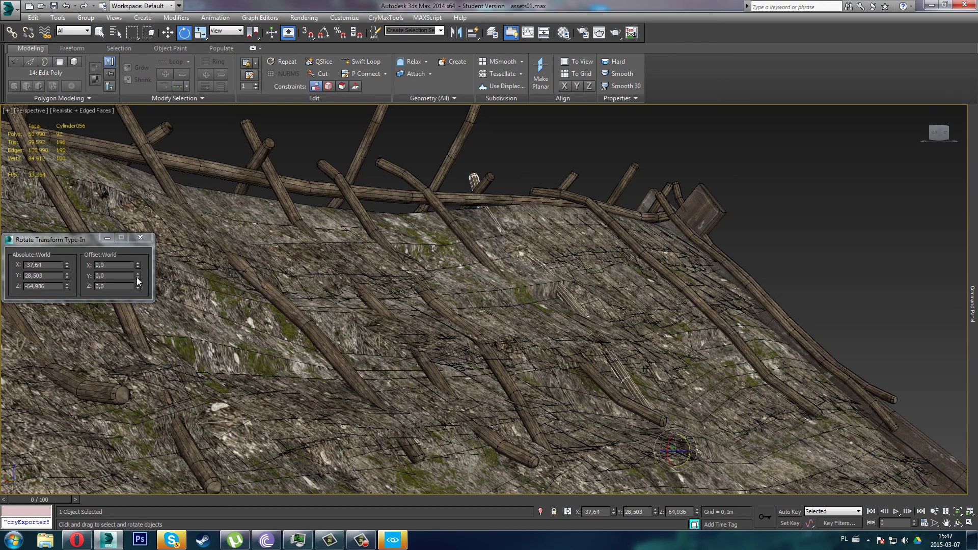
pyautogui.moveTo(137, 279); pyautogui.dragTo(159, 297)
# Move the tenth pole from the gable about 0.41 m along X and 0.16 m down, and rotate it around Y to follow the thatch
pyautogui.keyDown('alt'); pyautogui.moveTo(225, 303); pyautogui.dragTo(357, 281, button='middle'); pyautogui.keyUp('alt')
pyautogui.click(650, 249)
pyautogui.keyDown('alt'); pyautogui.moveTo(649, 250); pyautogui.dragTo(453, 361, button='middle'); pyautogui.keyUp('alt')
pyautogui.press('w')
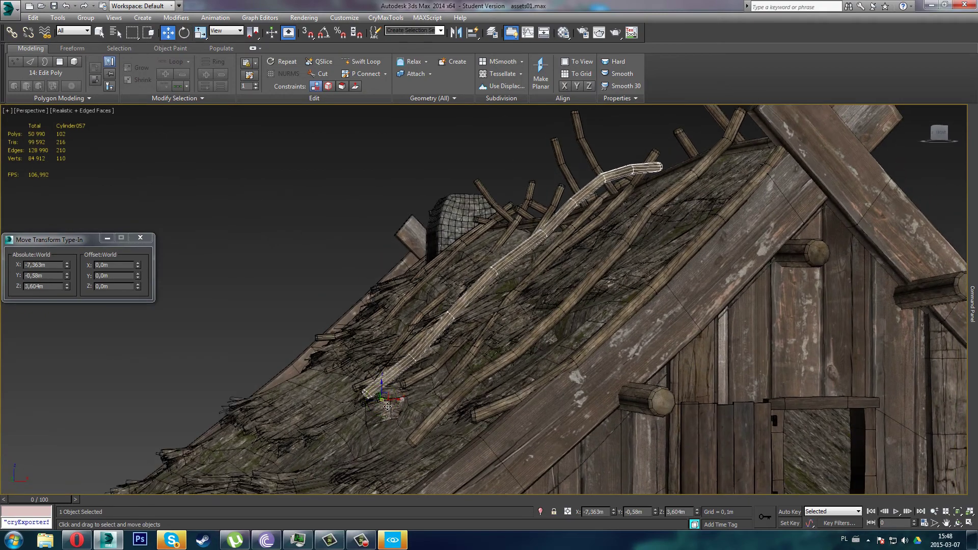
pyautogui.moveTo(395, 401); pyautogui.dragTo(454, 417)
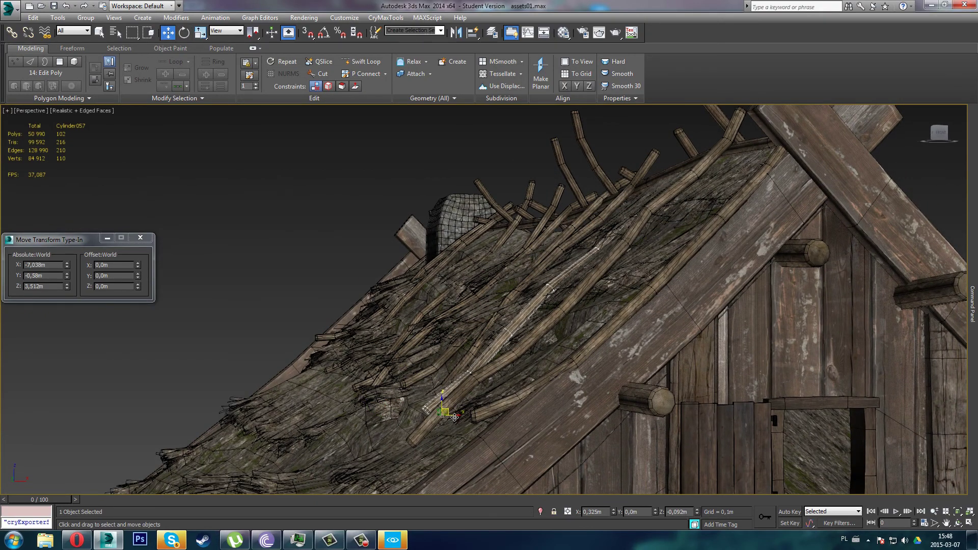
pyautogui.keyDown('alt'); pyautogui.moveTo(459, 418); pyautogui.dragTo(471, 411, button='middle'); pyautogui.keyUp('alt')
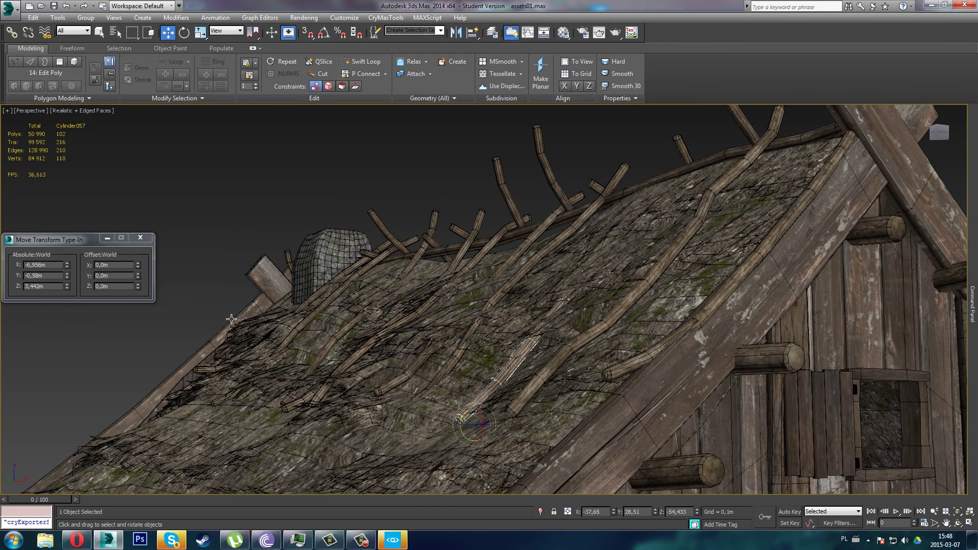
pyautogui.press('e')
pyautogui.moveTo(138, 273); pyautogui.dragTo(172, 325)
# Shift the tenth pole about 0.27 m along Y toward the far gable
pyautogui.keyDown('alt'); pyautogui.moveTo(253, 319); pyautogui.dragTo(575, 263, button='middle'); pyautogui.keyUp('alt')
pyautogui.click(677, 265)
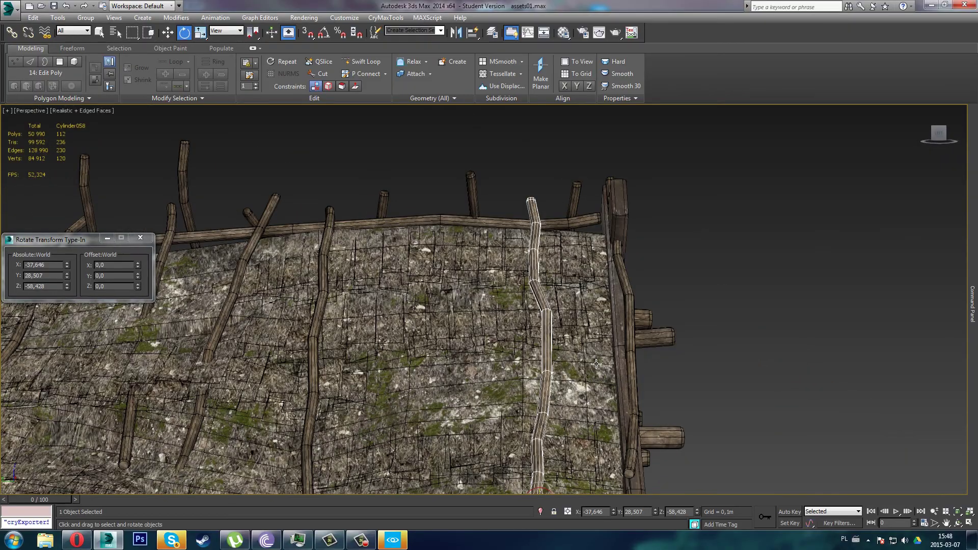
pyautogui.keyDown('alt'); pyautogui.moveTo(596, 364); pyautogui.dragTo(504, 324, button='middle'); pyautogui.keyUp('alt')
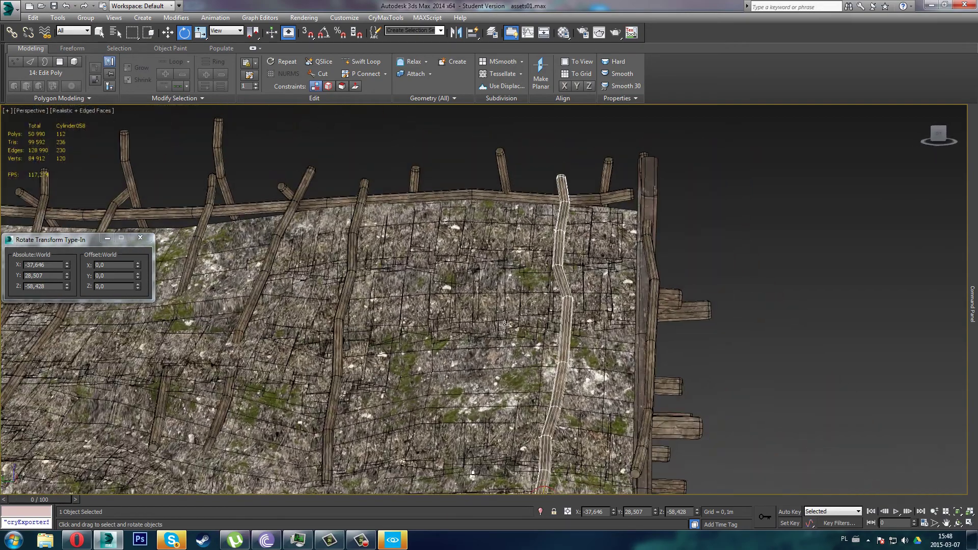
pyautogui.keyDown('alt'); pyautogui.moveTo(382, 278); pyautogui.dragTo(376, 245, button='middle'); pyautogui.keyUp('alt')
pyautogui.click(341, 357)
pyautogui.press('w')
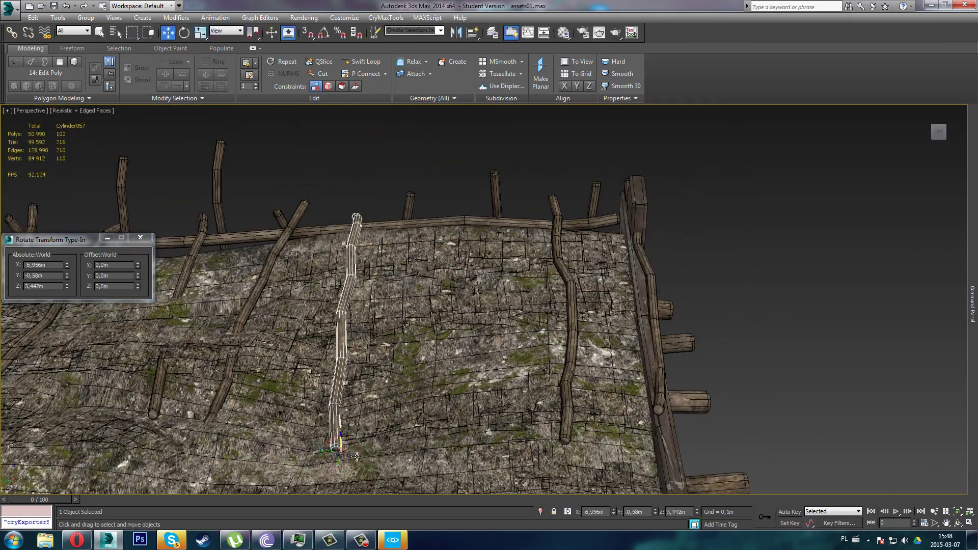
pyautogui.moveTo(346, 459); pyautogui.dragTo(386, 457)
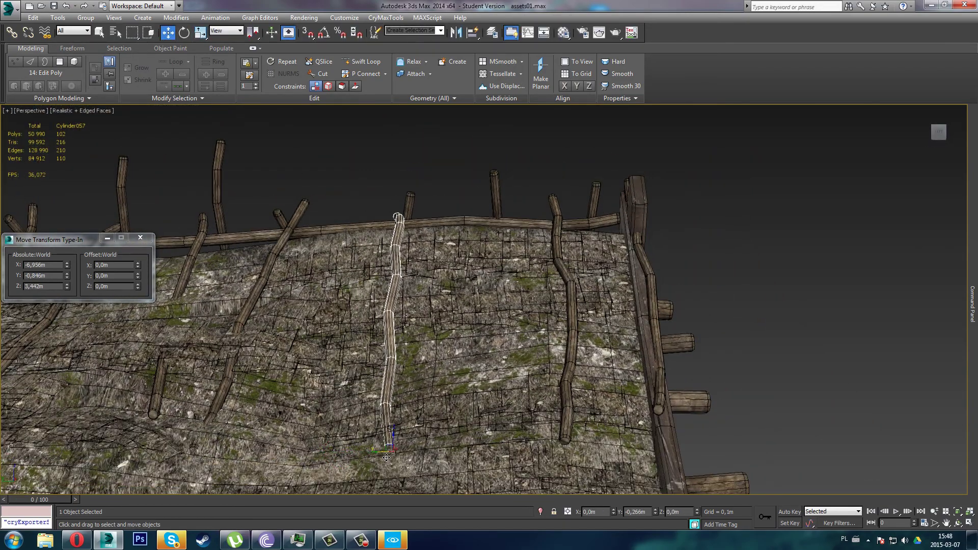
# Shift the second-to-last pole away from the far gable and move it about 0.4 m along X and 0.1 m up into the thatch
pyautogui.moveTo(567, 330); pyautogui.dragTo(519, 331)
pyautogui.keyDown('alt'); pyautogui.moveTo(519, 331); pyautogui.dragTo(607, 411, button='middle'); pyautogui.keyUp('alt')
pyautogui.moveTo(618, 427); pyautogui.dragTo(574, 407)
pyautogui.hotkey('ctrl', 'z')
pyautogui.keyDown('alt'); pyautogui.moveTo(579, 416); pyautogui.dragTo(630, 435, button='middle'); pyautogui.keyUp('alt')
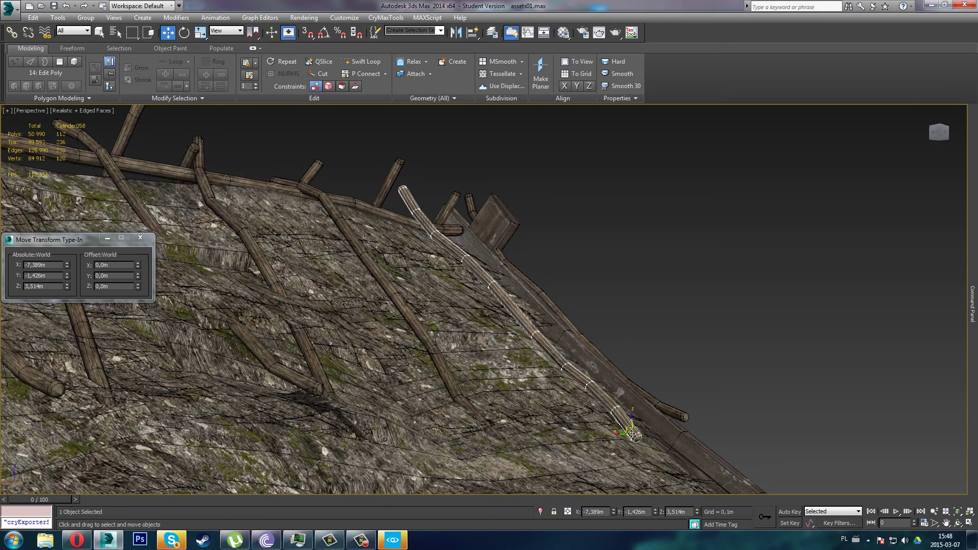
pyautogui.moveTo(632, 434); pyautogui.dragTo(555, 425)
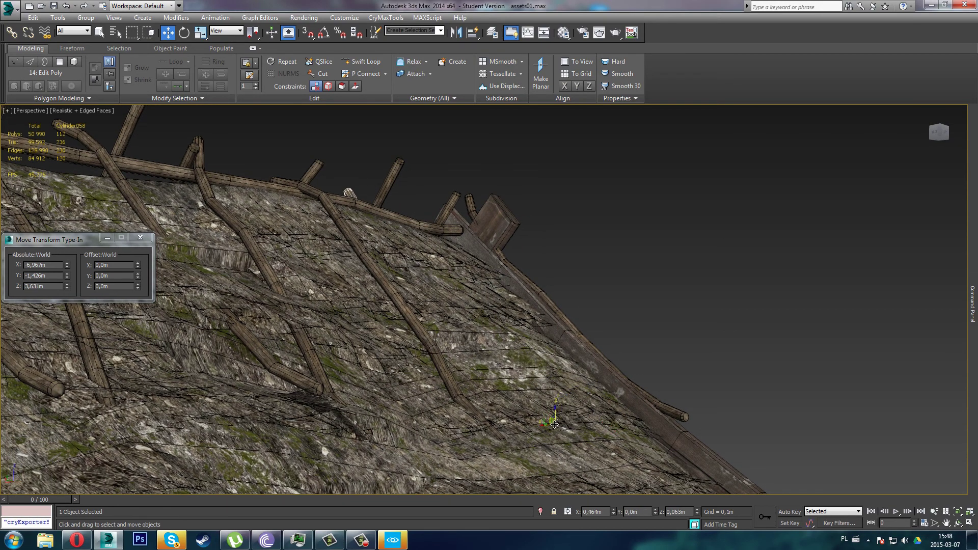
# Rotate the second-to-last pole around Y to absolute angles of about -34.1, 26.5 and -56.8 degrees
pyautogui.press('e')
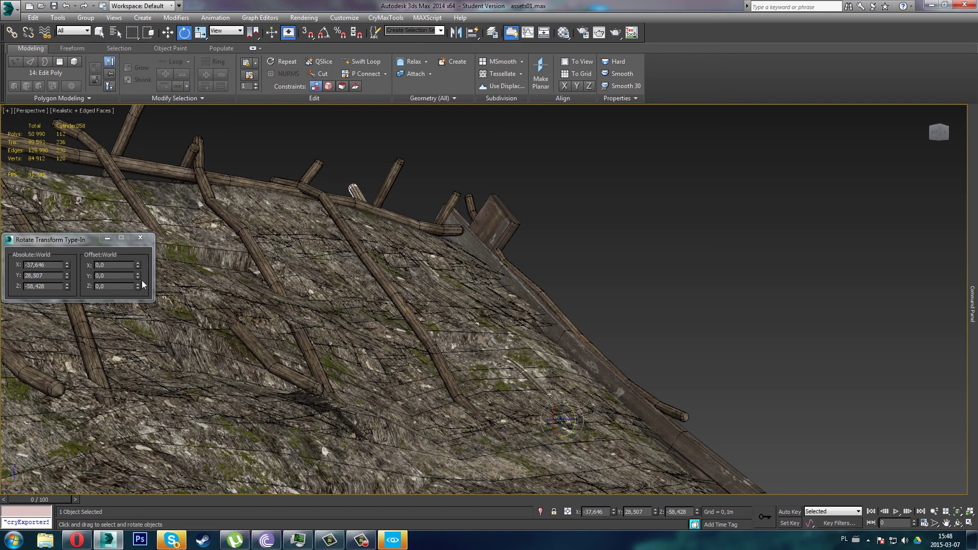
pyautogui.moveTo(139, 277); pyautogui.dragTo(164, 302)
pyautogui.keyDown('alt'); pyautogui.moveTo(551, 335); pyautogui.dragTo(522, 335, button='middle'); pyautogui.keyUp('alt')
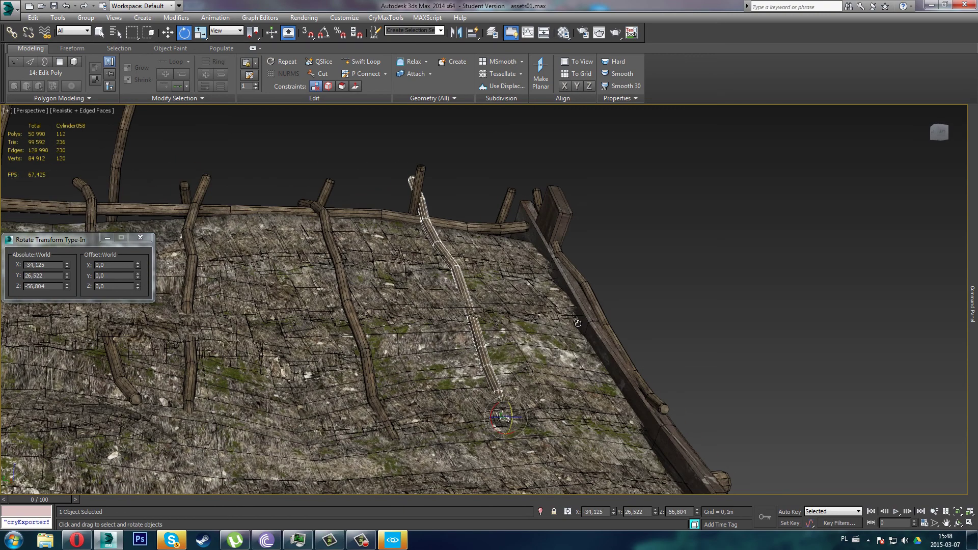
# Move the last pole beside the far gable inward to about X -7.07, Y -1.89, Z 3.58 m and rotate it around Y to match the slope
pyautogui.click(637, 379)
pyautogui.keyDown('alt'); pyautogui.moveTo(643, 387); pyautogui.dragTo(606, 417, button='middle'); pyautogui.keyUp('alt')
pyautogui.press('w')
pyautogui.moveTo(610, 425); pyautogui.dragTo(563, 433)
pyautogui.keyDown('alt'); pyautogui.moveTo(562, 434); pyautogui.dragTo(673, 415, button='middle'); pyautogui.keyUp('alt')
pyautogui.moveTo(669, 423); pyautogui.dragTo(643, 434)
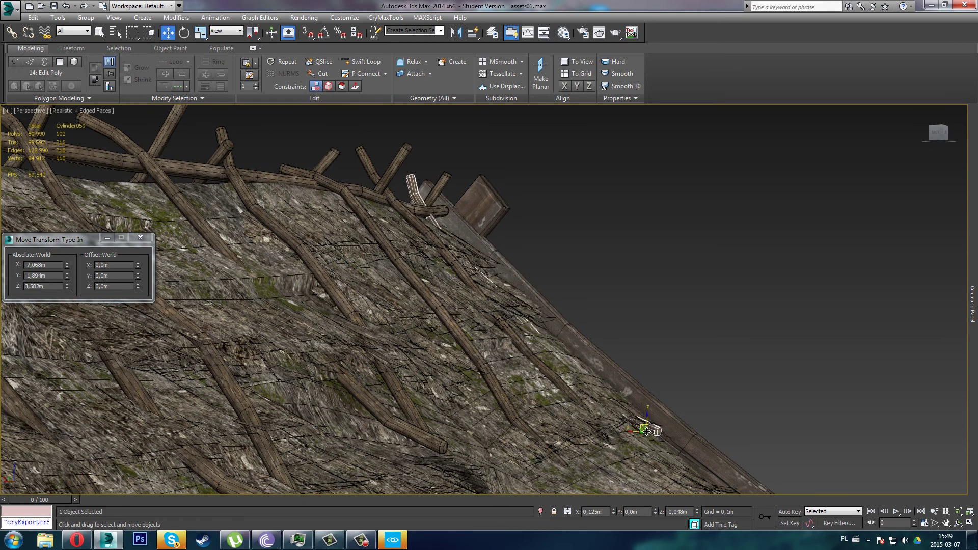
pyautogui.press('e')
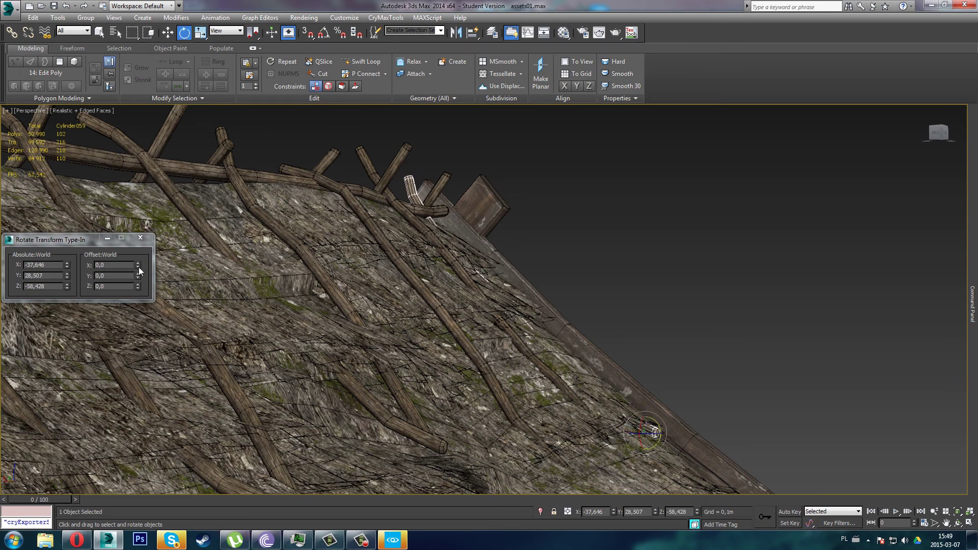
pyautogui.moveTo(137, 276)
pyautogui.mouseDown()
pyautogui.moveTo(146, 279)
pyautogui.moveTo(146, 263)
pyautogui.mouseUp()
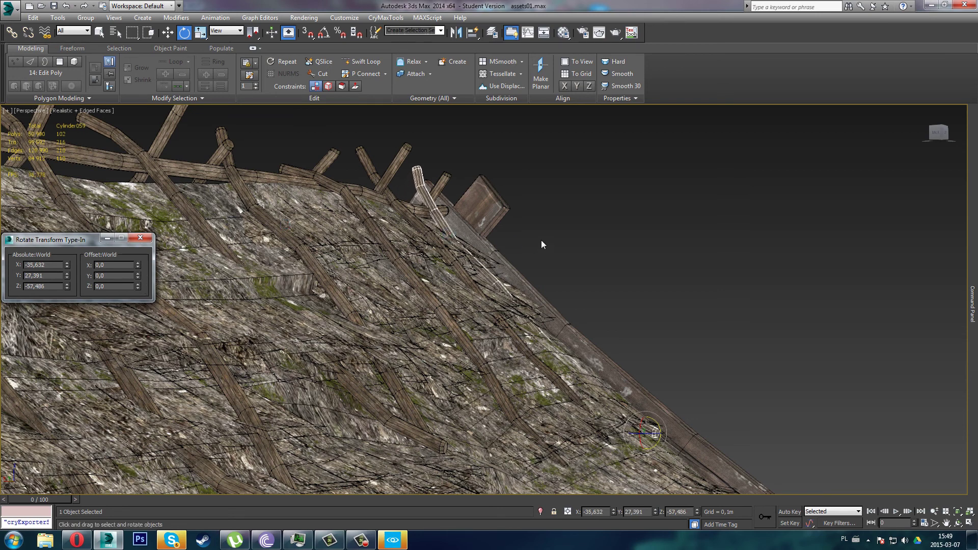
# Raise the last pole about 0.09 m along Z and rotate it to absolute angles of about -37.5, 28.4 and -58.3 degrees
pyautogui.keyDown('alt'); pyautogui.moveTo(471, 362); pyautogui.dragTo(662, 438, button='middle'); pyautogui.keyUp('alt')
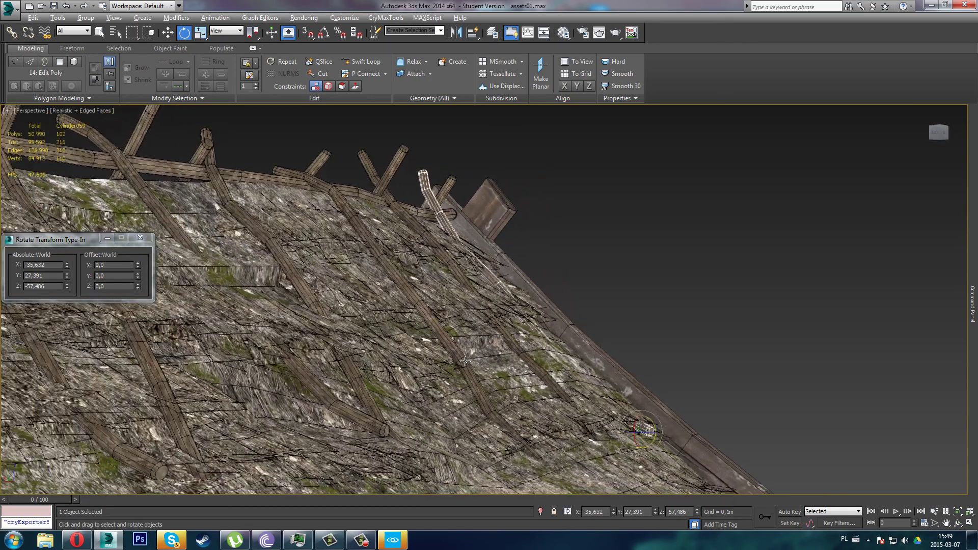
pyautogui.press('w')
pyautogui.moveTo(649, 430); pyautogui.dragTo(651, 412)
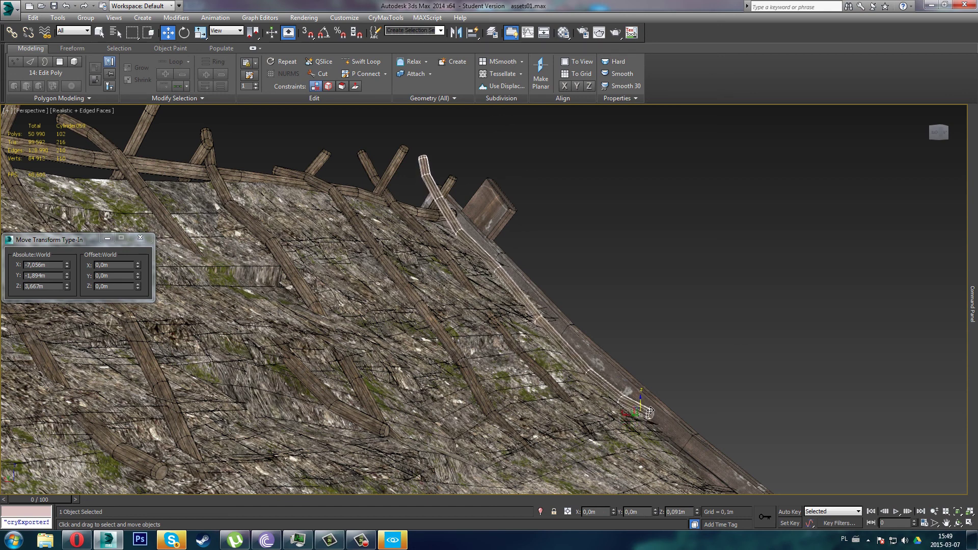
pyautogui.press('e')
pyautogui.moveTo(137, 276); pyautogui.dragTo(147, 273)
# Select all poles and ridge beams along the roof, leaving the thatch out of the selection
pyautogui.keyDown('alt'); pyautogui.moveTo(349, 319); pyautogui.dragTo(543, 281, button='middle'); pyautogui.keyUp('alt')
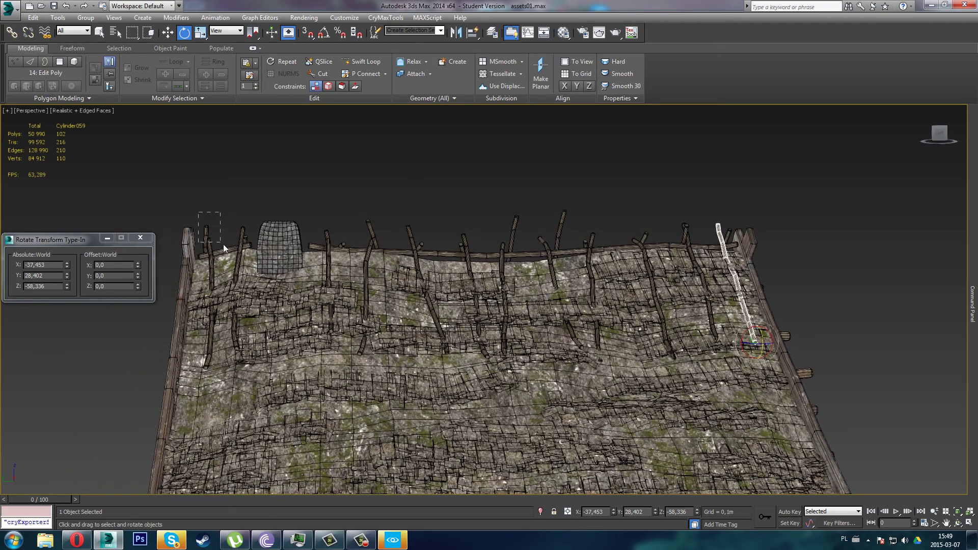
pyautogui.moveTo(243, 256); pyautogui.dragTo(309, 227)
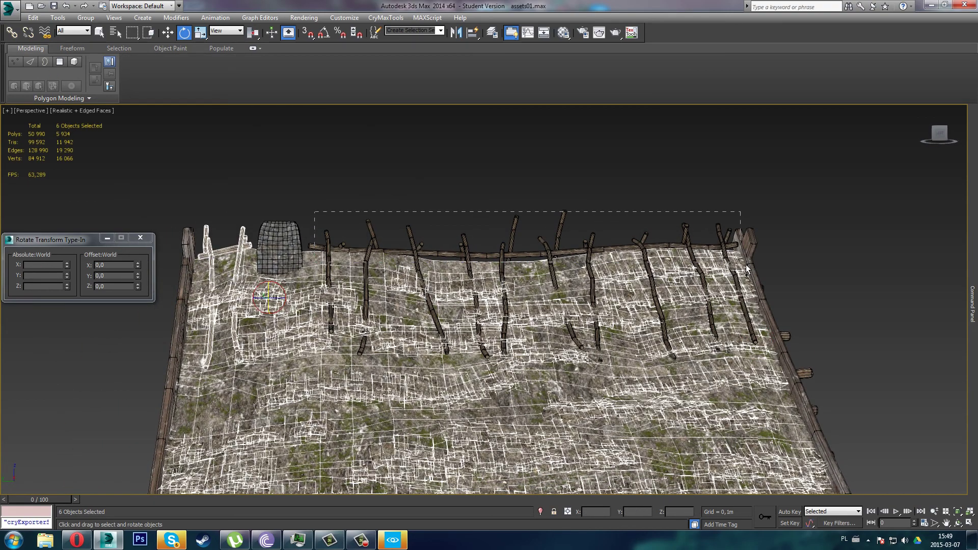
pyautogui.keyDown('ctrl'); pyautogui.moveTo(747, 268); pyautogui.dragTo(759, 263); pyautogui.keyUp('ctrl')
pyautogui.keyDown('alt'); pyautogui.click(757, 269); pyautogui.keyUp('alt')
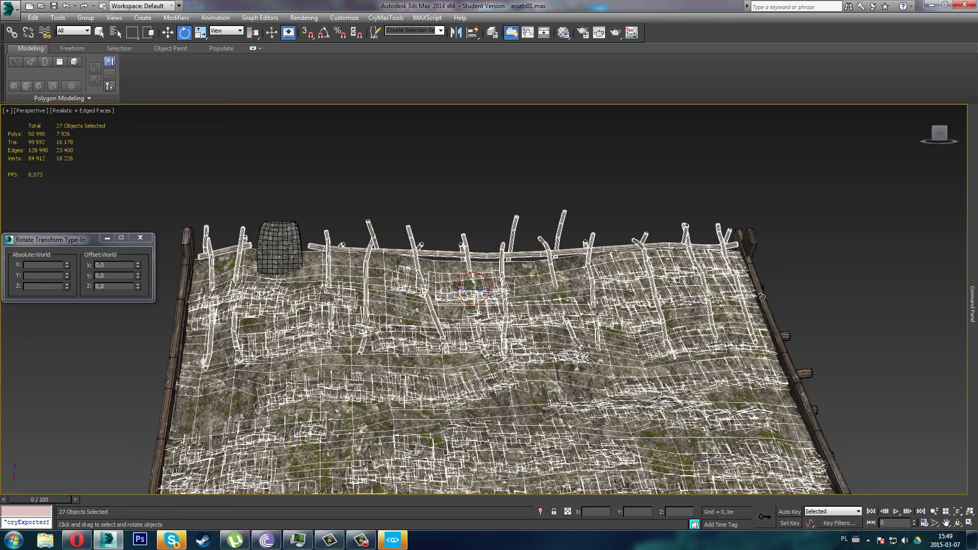
pyautogui.keyDown('alt'); pyautogui.click(785, 441); pyautogui.keyUp('alt')
pyautogui.keyDown('alt'); pyautogui.moveTo(236, 263); pyautogui.dragTo(449, 273, button='middle'); pyautogui.keyUp('alt')
pyautogui.press('z')
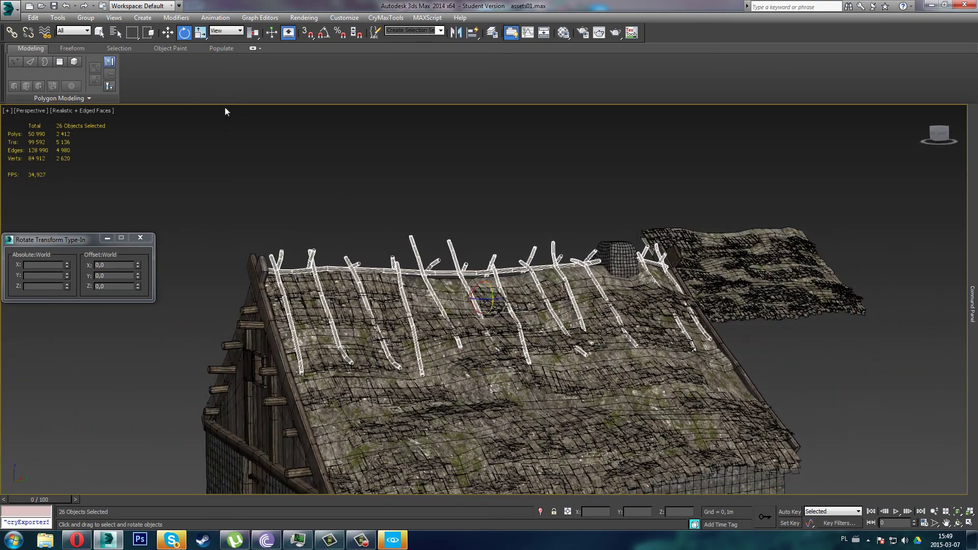
# Collapse the selected poles and ridge beams into a single mesh object and reset its XForm
pyautogui.moveTo(972, 207)
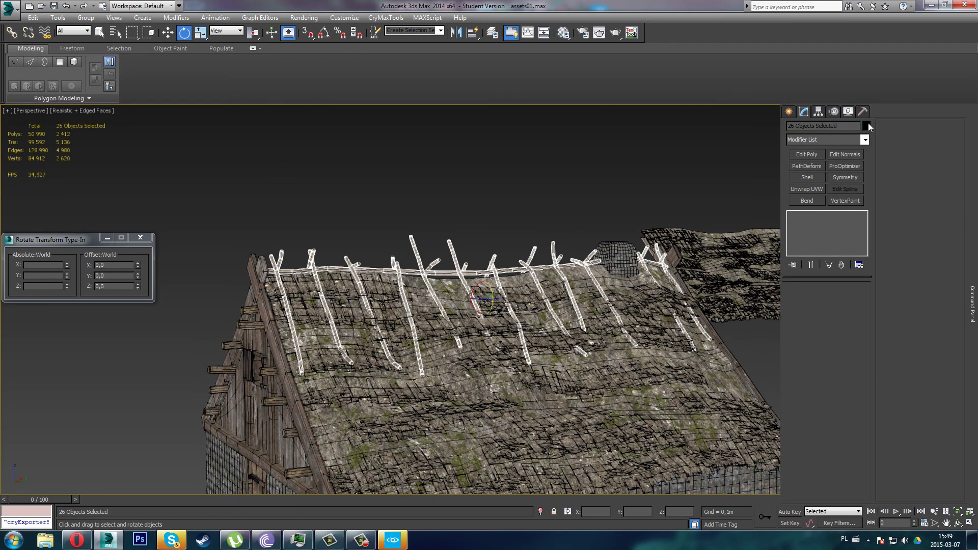
pyautogui.click(862, 111)
pyautogui.click(847, 191)
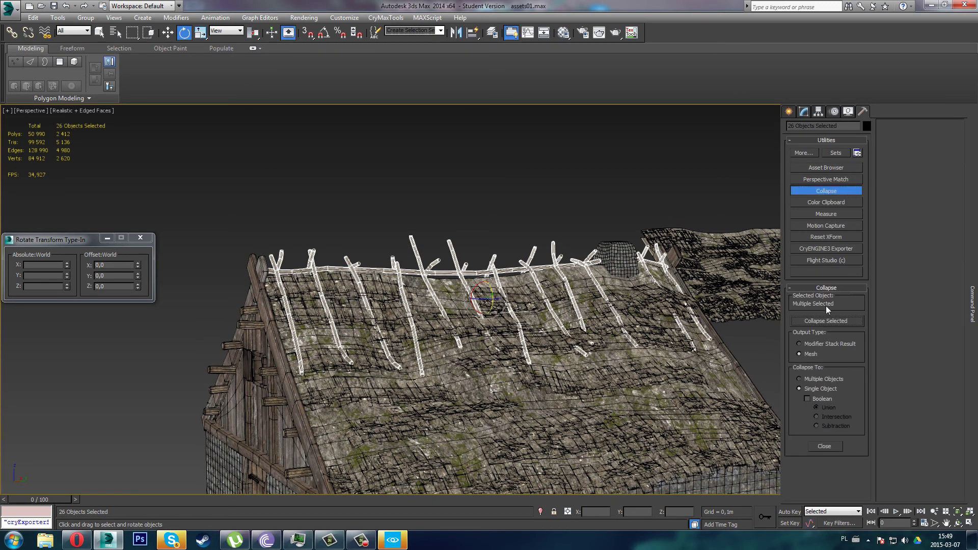
pyautogui.click(827, 321)
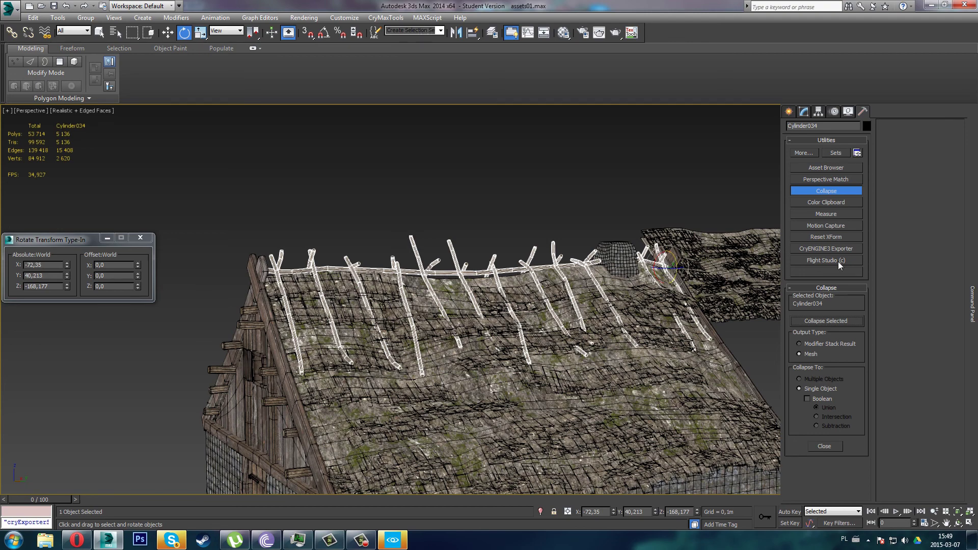
pyautogui.click(830, 237)
# Center the merged pole frame's pivot on the object and raise the pivot to about Z 4.92 m at the ridge
pyautogui.click(818, 112)
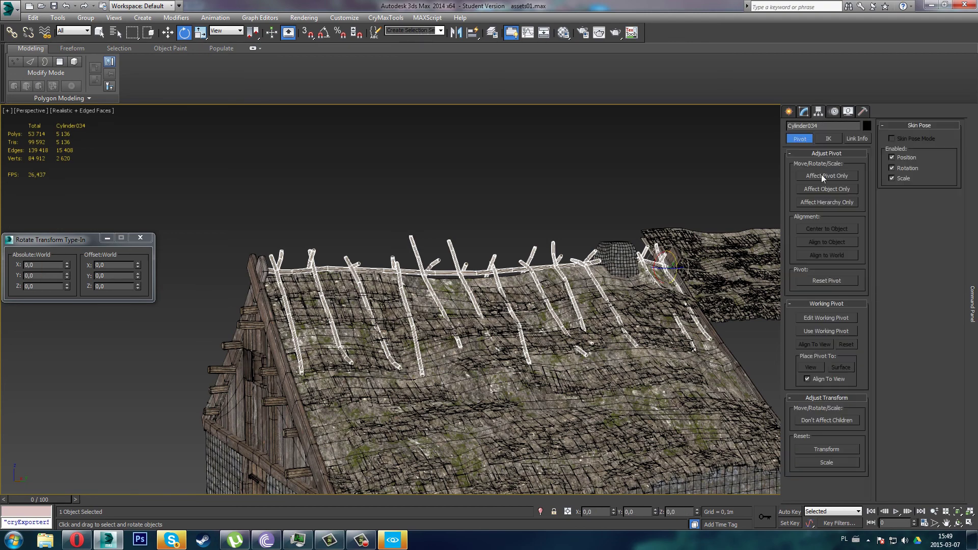
pyautogui.click(823, 176)
pyautogui.click(825, 228)
pyautogui.press('f')
pyautogui.press('F3')
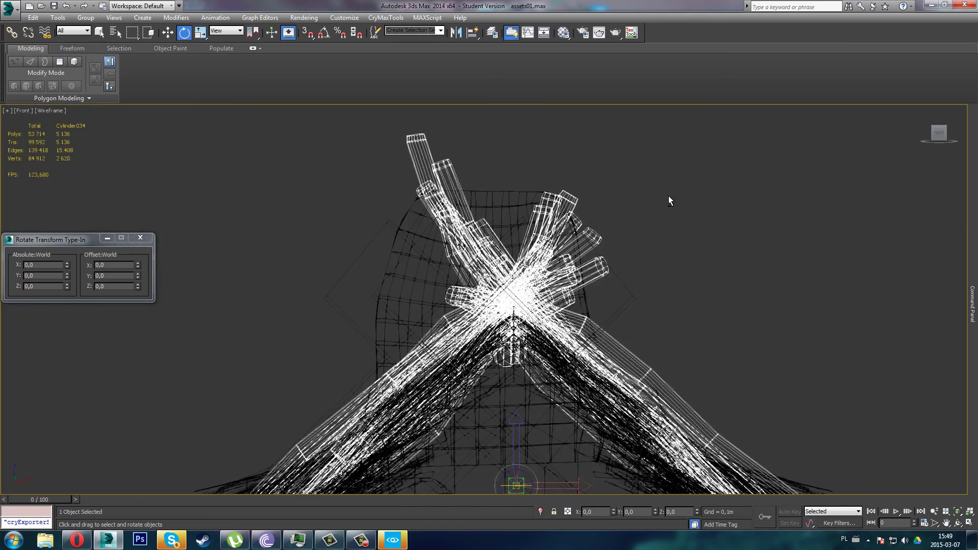
pyautogui.press('w')
pyautogui.scroll(-3, 521, 296)
pyautogui.moveTo(525, 294); pyautogui.dragTo(525, 249)
pyautogui.hotkey('alt', 'w')
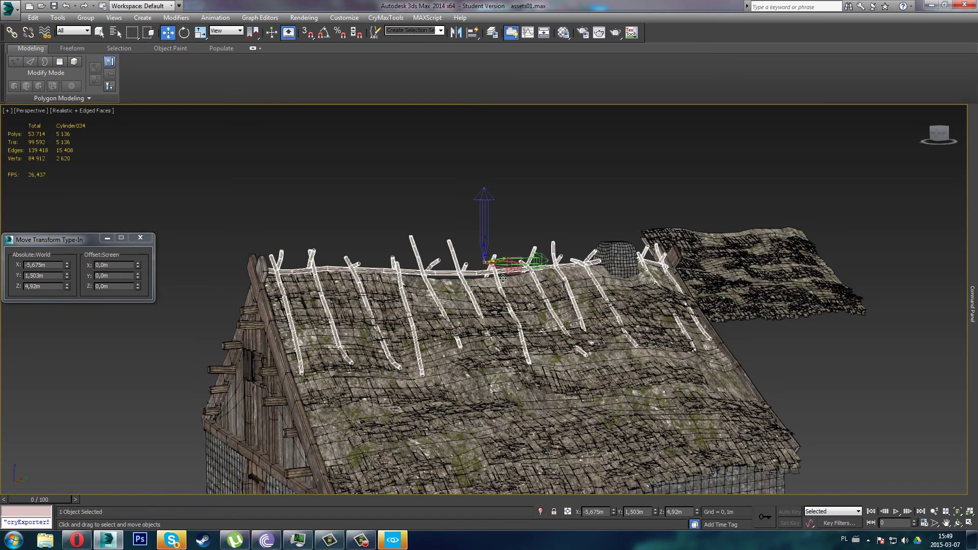
# Convert the merged pole frame to an Editable Poly
pyautogui.rightClick(504, 278)
pyautogui.moveTo(561, 362)
pyautogui.click(624, 372)
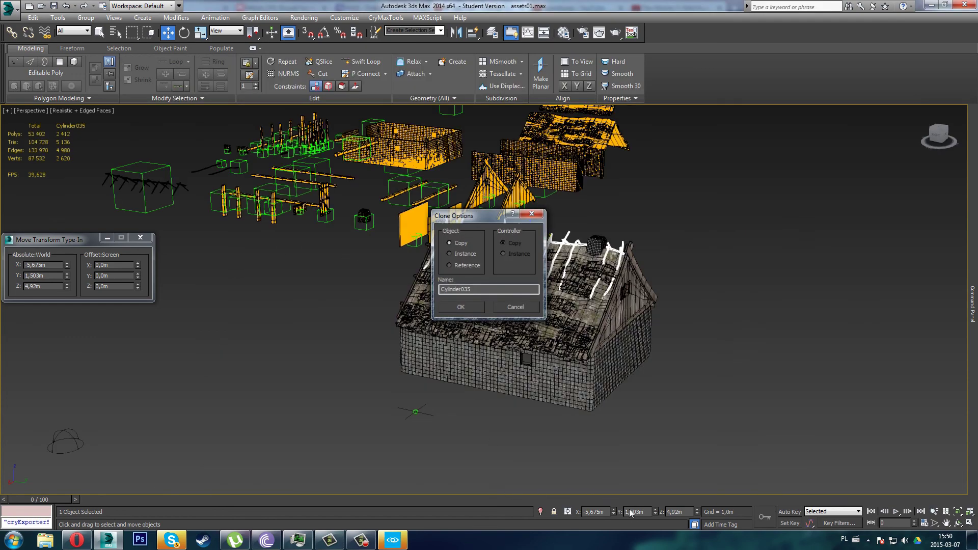
# Clone the pole frame as an independent copy and place the copy at the world origin, with X, Y and Z at 0
pyautogui.click(466, 307)
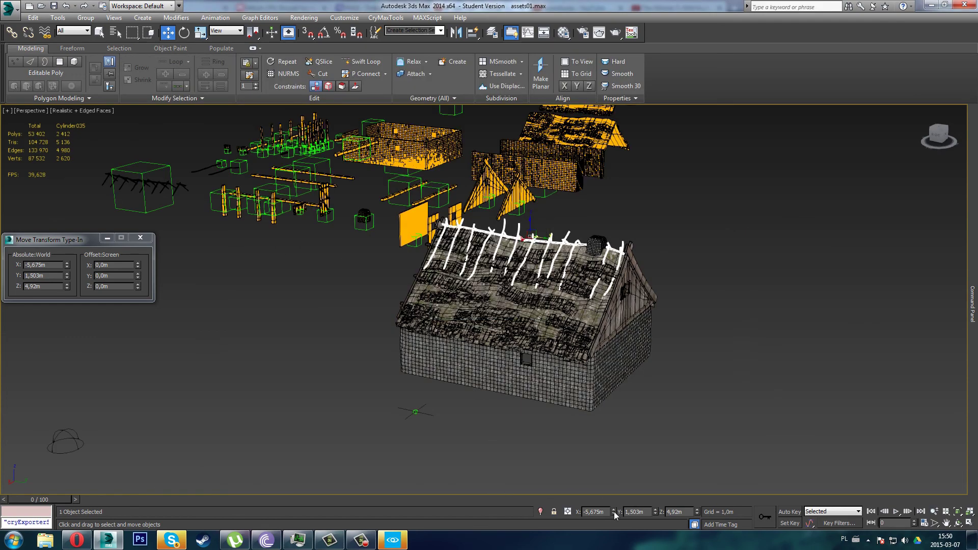
pyautogui.rightClick(614, 512)
pyautogui.rightClick(655, 511)
pyautogui.rightClick(697, 511)
pyautogui.press('z')
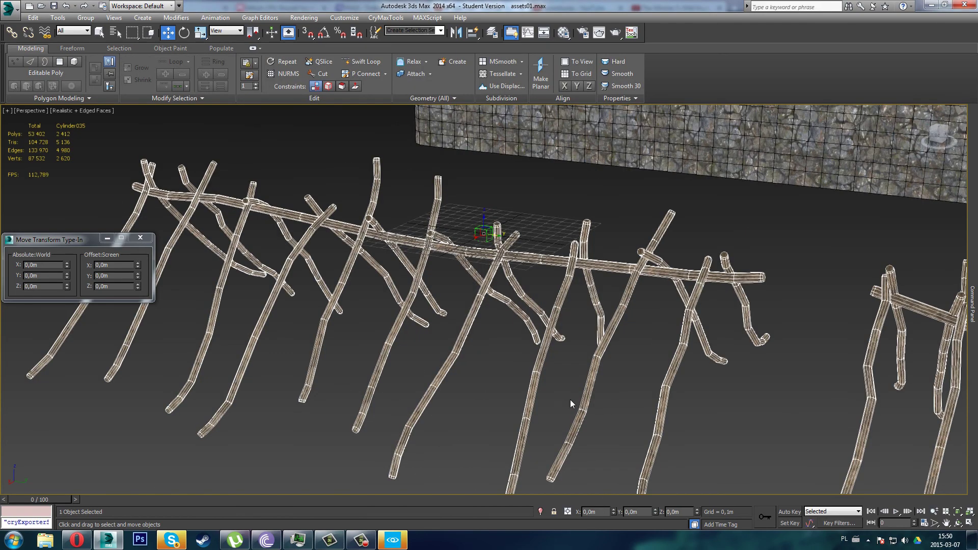
# Clone the frame at the origin as a copy named $lod1 and move it about 3.44 m along X beside the original
pyautogui.keyDown('alt'); pyautogui.moveTo(571, 399); pyautogui.dragTo(613, 380, button='middle'); pyautogui.keyUp('alt')
pyautogui.moveTo(419, 306); pyautogui.dragTo(548, 289, button='middle')
pyautogui.keyDown('alt'); pyautogui.moveTo(387, 270); pyautogui.dragTo(399, 266, button='middle'); pyautogui.keyUp('alt')
pyautogui.moveTo(972, 214)
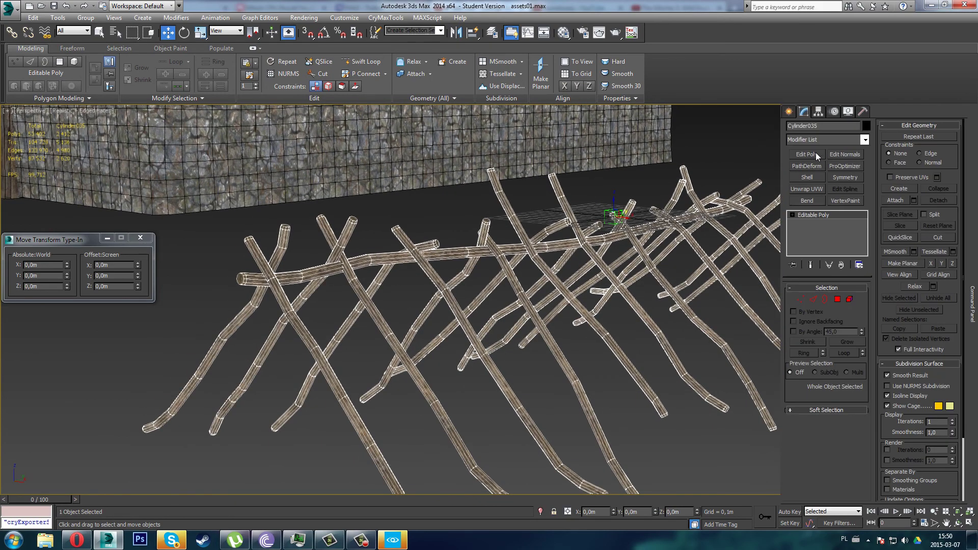
pyautogui.moveTo(461, 287)
pyautogui.mouseDown(button='middle')
pyautogui.moveTo(398, 280)
pyautogui.moveTo(525, 268)
pyautogui.mouseUp(button='middle')
pyautogui.scroll(-3, 398, 280)
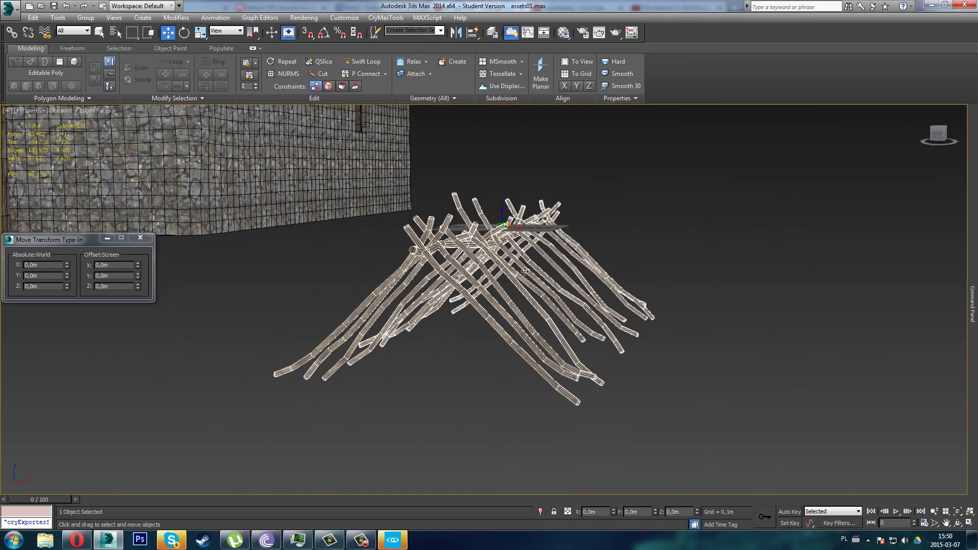
pyautogui.hotkey('ctrl', 'v')
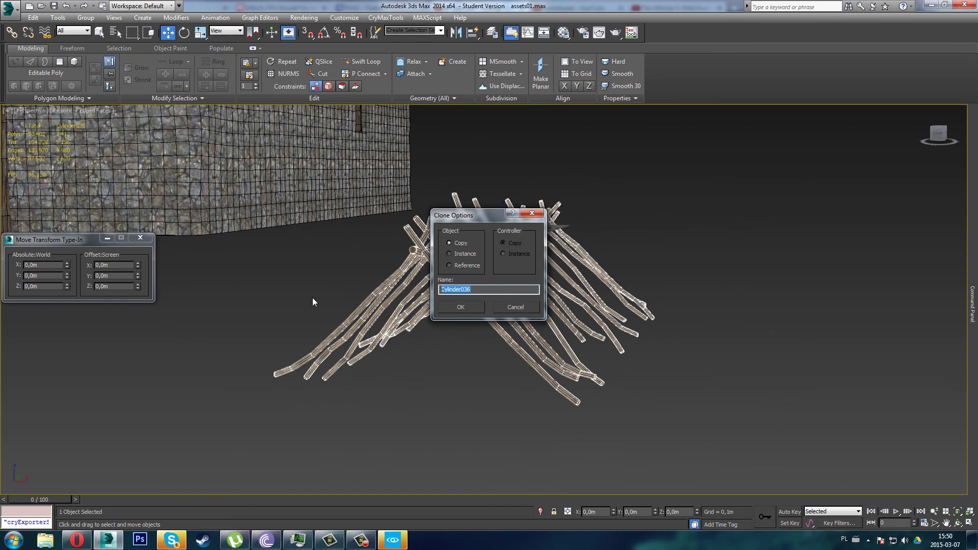
pyautogui.write('$lod1')
pyautogui.press('Return')
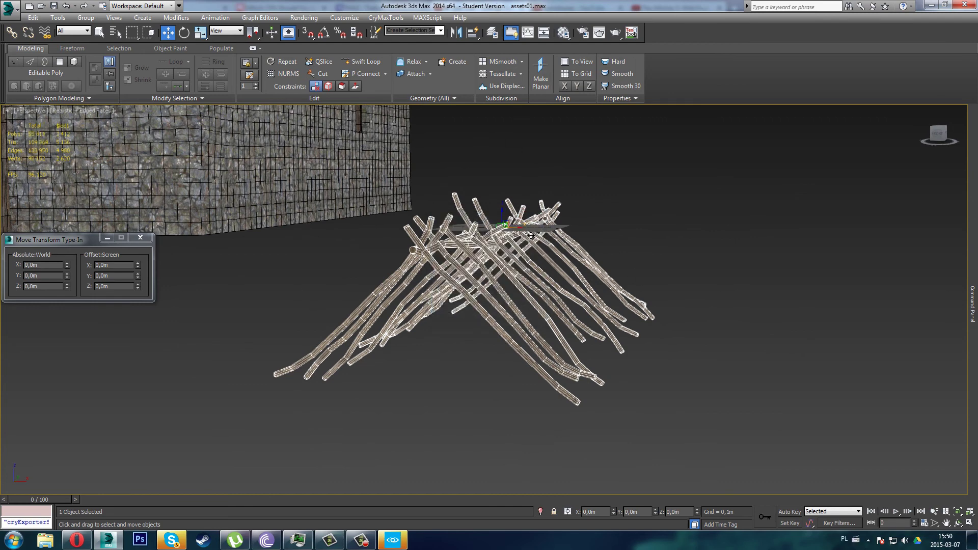
pyautogui.moveTo(532, 236); pyautogui.dragTo(826, 246)
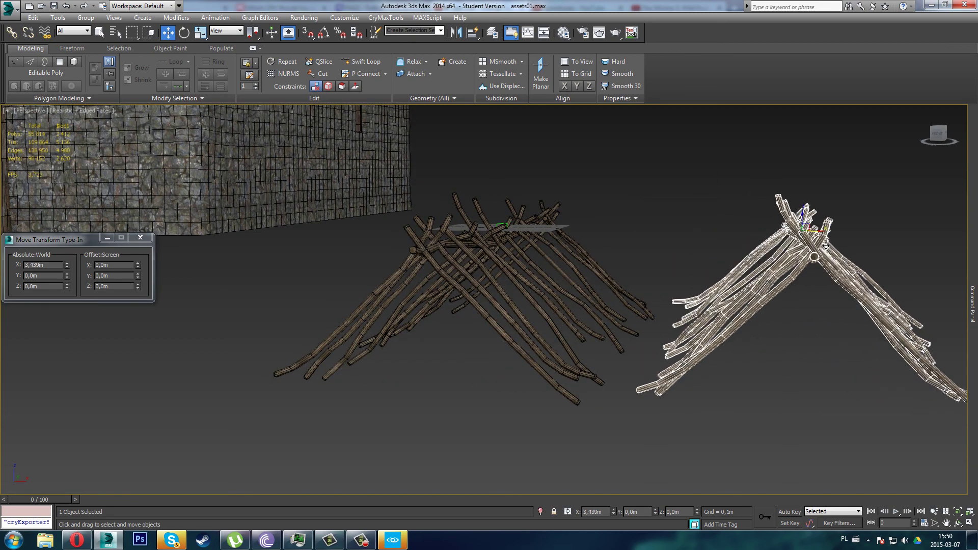
# Examine the edges of the $lod1 frame from the front and in perspective, including a close look at the ridge beam
pyautogui.keyDown('alt'); pyautogui.moveTo(826, 246); pyautogui.dragTo(688, 242, button='middle'); pyautogui.keyUp('alt')
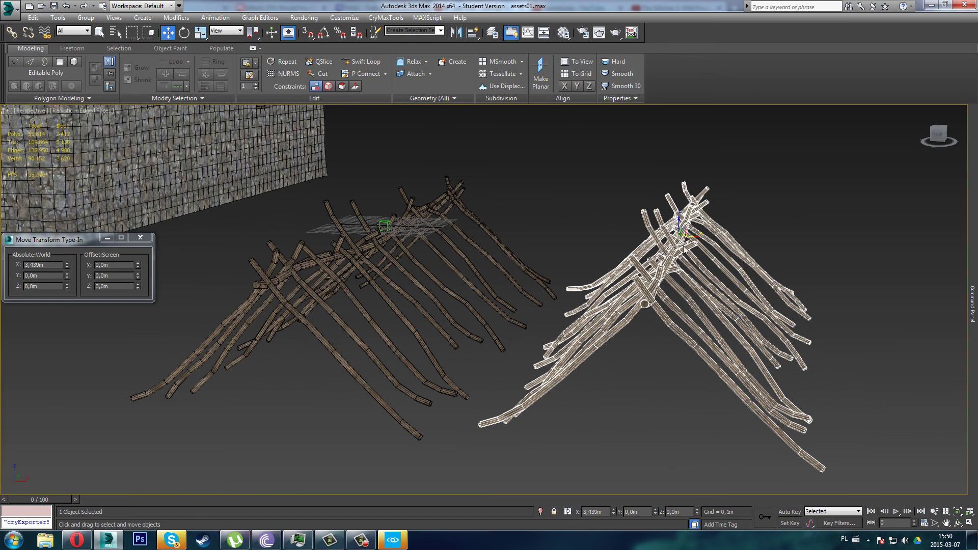
pyautogui.press('2')
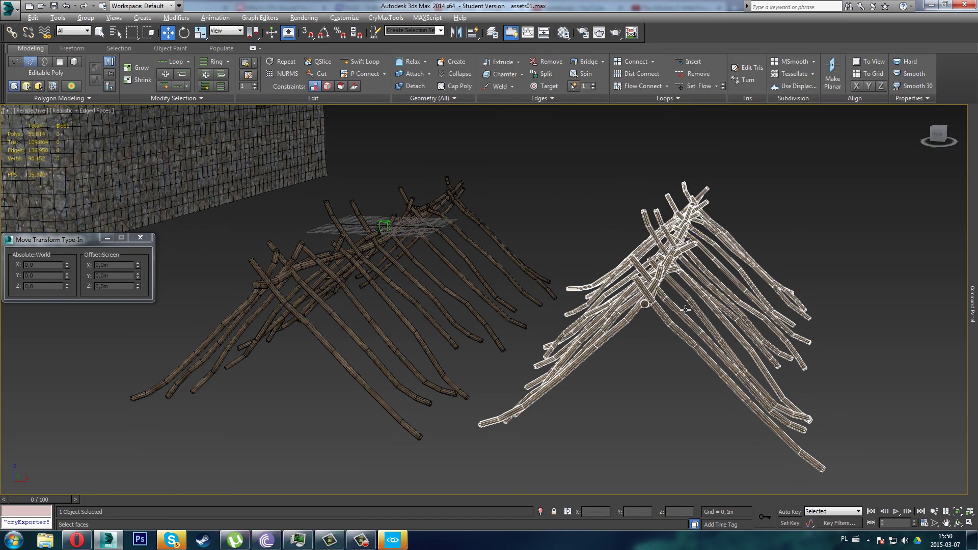
pyautogui.hotkey('alt', 'w')
pyautogui.click(717, 195)
pyautogui.hotkey('alt', 'w')
pyautogui.press('z')
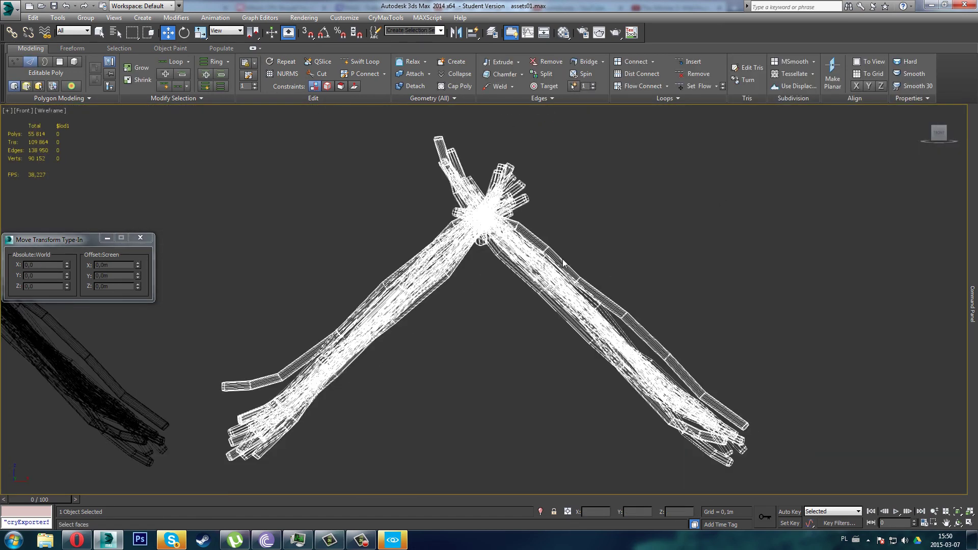
pyautogui.hotkey('alt', 'w')
pyautogui.click(571, 368)
pyautogui.hotkey('alt', 'w')
pyautogui.keyDown('alt'); pyautogui.moveTo(576, 368); pyautogui.dragTo(520, 372, button='middle'); pyautogui.keyUp('alt')
pyautogui.moveTo(497, 284); pyautogui.dragTo(495, 278, button='middle')
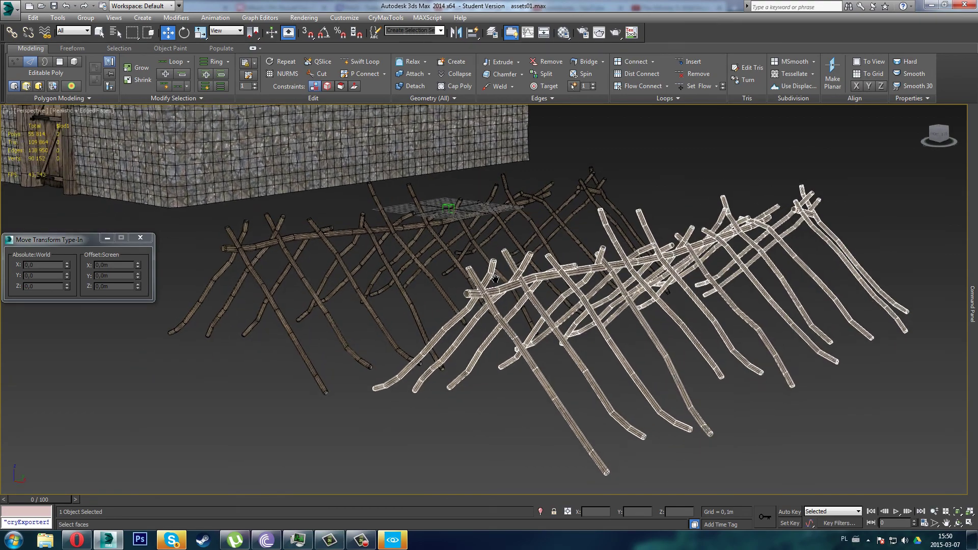
pyautogui.scroll(10, 496, 278)
pyautogui.scroll(-8, 460, 277)
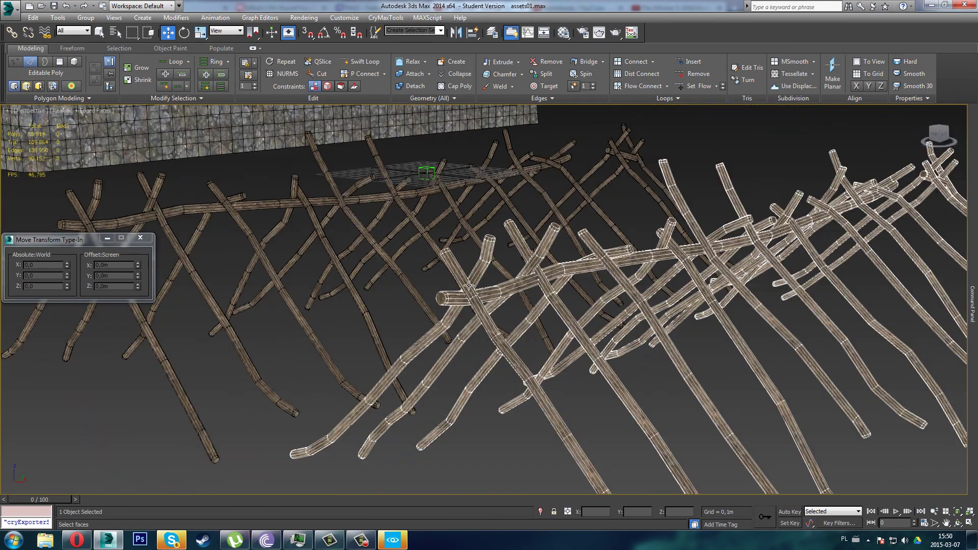
pyautogui.scroll(8, 474, 299)
pyautogui.click(488, 323)
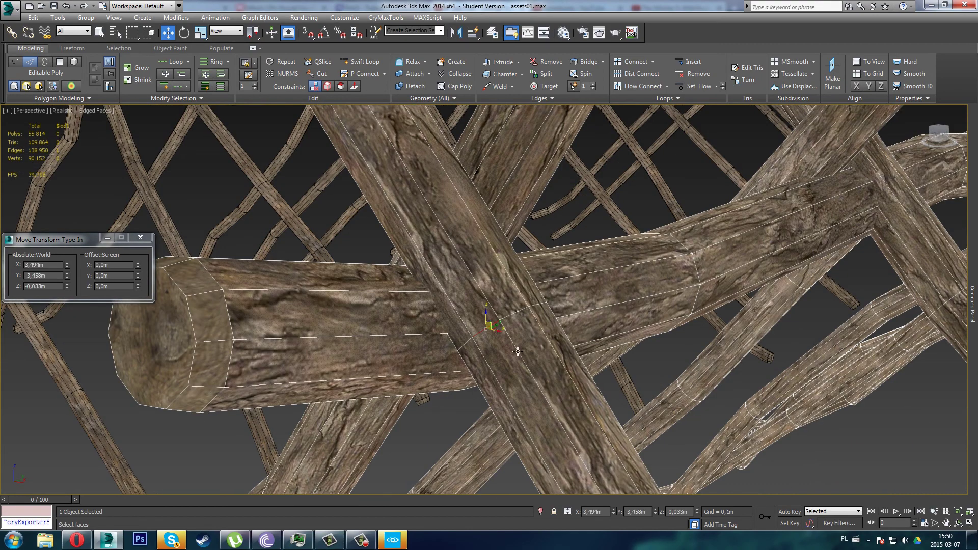
pyautogui.scroll(-6, 516, 349)
pyautogui.moveTo(527, 348); pyautogui.dragTo(528, 207, button='middle')
pyautogui.press('f')
pyautogui.scroll(10, 515, 283)
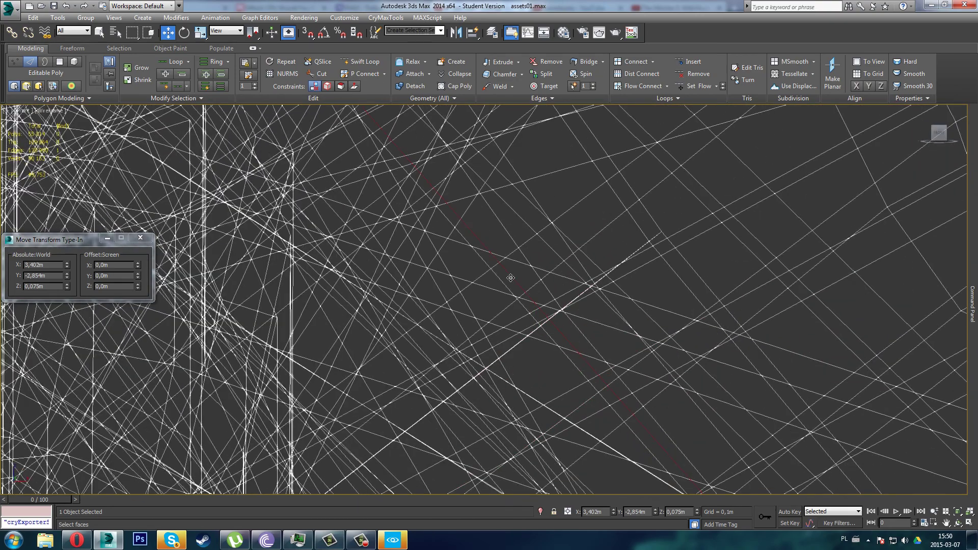
# Select the top end-cap polygons of the two tallest poles in the $lod1 frame
pyautogui.press('4')
pyautogui.scroll(-10, 518, 240)
pyautogui.scroll(8, 532, 198)
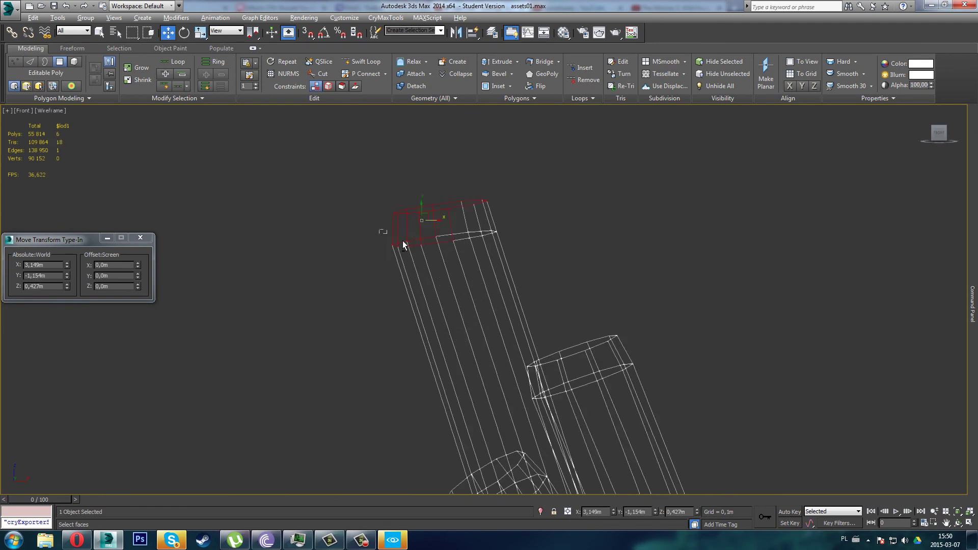
pyautogui.keyDown('alt'); pyautogui.moveTo(402, 241); pyautogui.dragTo(498, 275); pyautogui.keyUp('alt')
pyautogui.moveTo(570, 324); pyautogui.dragTo(498, 263, button='middle')
pyautogui.keyDown('ctrl'); pyautogui.moveTo(499, 264); pyautogui.dragTo(510, 311); pyautogui.keyUp('ctrl')
pyautogui.moveTo(553, 367); pyautogui.dragTo(545, 261, button='middle')
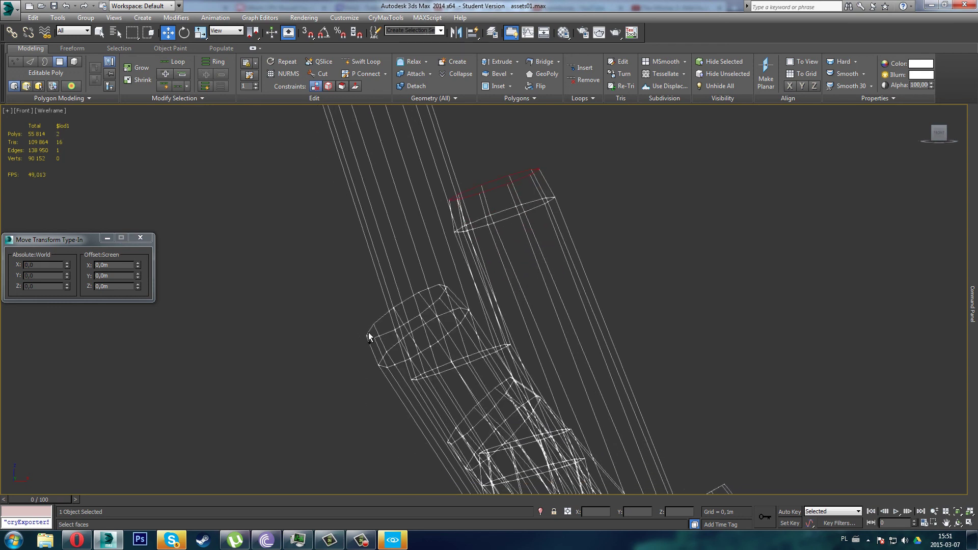
# Extend the polygon selection to the upper end caps of neighbouring poles along the middle of the long ridge beam
pyautogui.keyDown('ctrl'); pyautogui.click(385, 334); pyautogui.keyUp('ctrl')
pyautogui.keyDown('ctrl'); pyautogui.click(381, 346); pyautogui.keyUp('ctrl')
pyautogui.keyDown('alt'); pyautogui.click(391, 359); pyautogui.keyUp('alt')
pyautogui.moveTo(435, 378)
pyautogui.keyDown('ctrl'); pyautogui.mouseDown()
pyautogui.moveTo(392, 377)
pyautogui.moveTo(453, 359)
pyautogui.moveTo(402, 378)
pyautogui.moveTo(466, 401)
pyautogui.mouseUp(); pyautogui.keyUp('ctrl')
pyautogui.press('p')
pyautogui.keyDown('alt'); pyautogui.moveTo(604, 348); pyautogui.dragTo(587, 419, button='middle'); pyautogui.keyUp('alt')
pyautogui.keyDown('alt'); pyautogui.moveTo(231, 375); pyautogui.dragTo(551, 442, button='middle'); pyautogui.keyUp('alt')
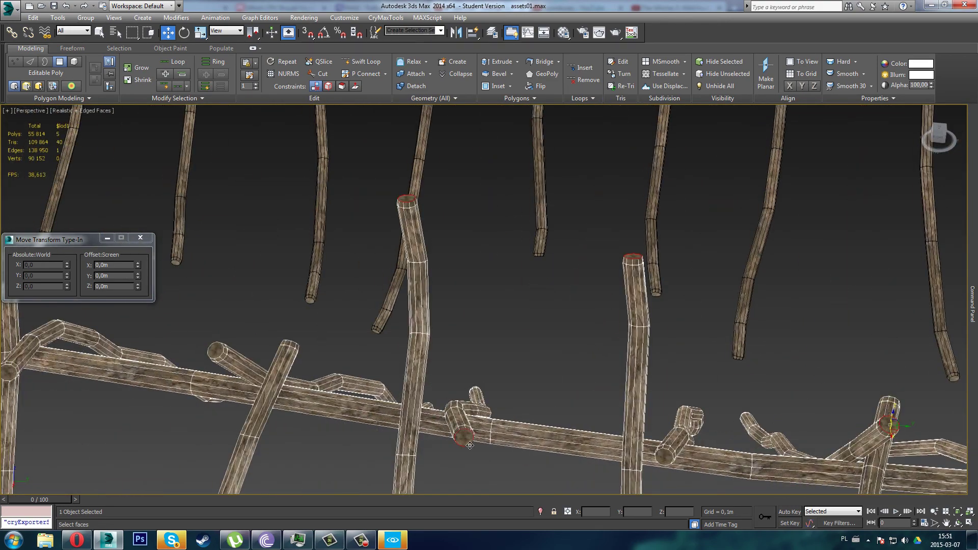
pyautogui.keyDown('alt'); pyautogui.moveTo(306, 343); pyautogui.dragTo(378, 404, button='middle'); pyautogui.keyUp('alt')
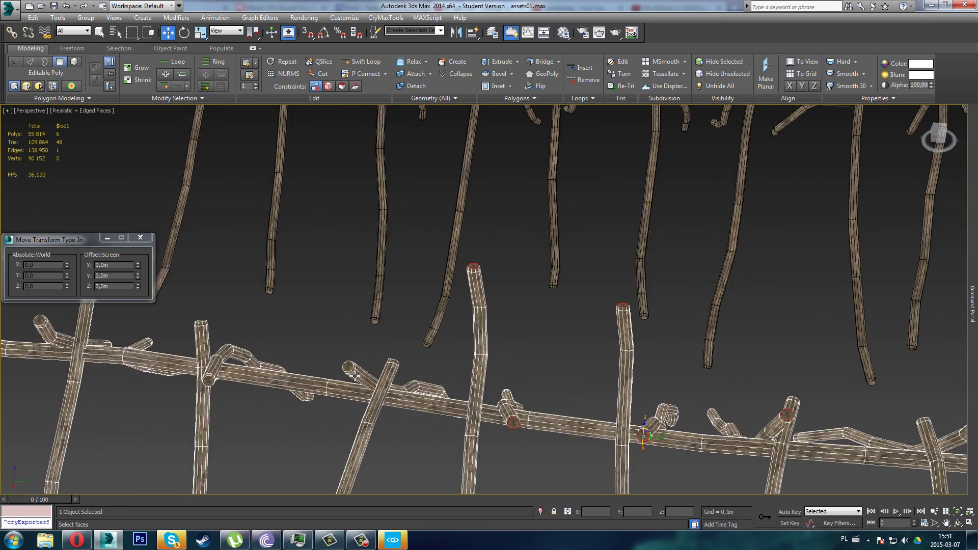
pyautogui.scroll(10, 354, 376)
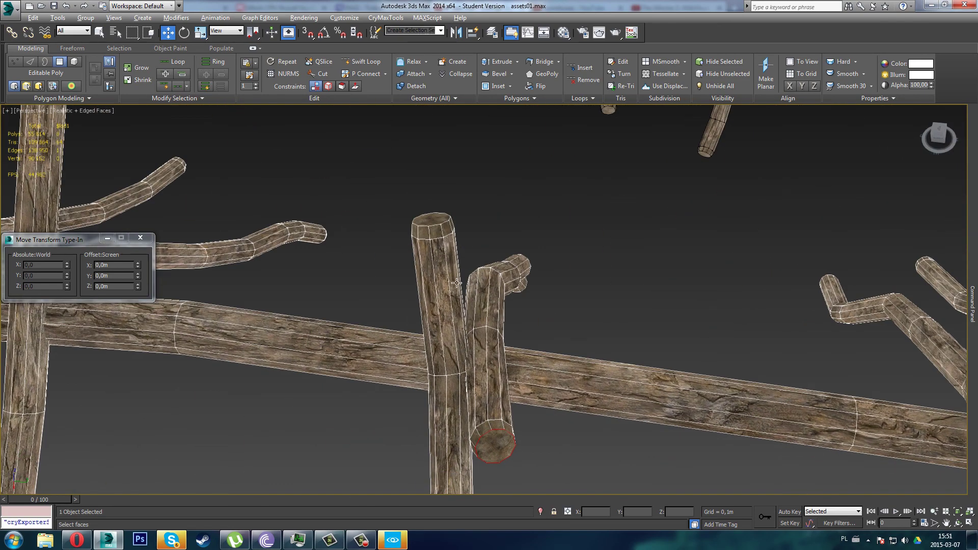
pyautogui.keyDown('alt'); pyautogui.moveTo(435, 225); pyautogui.dragTo(373, 243, button='middle'); pyautogui.keyUp('alt')
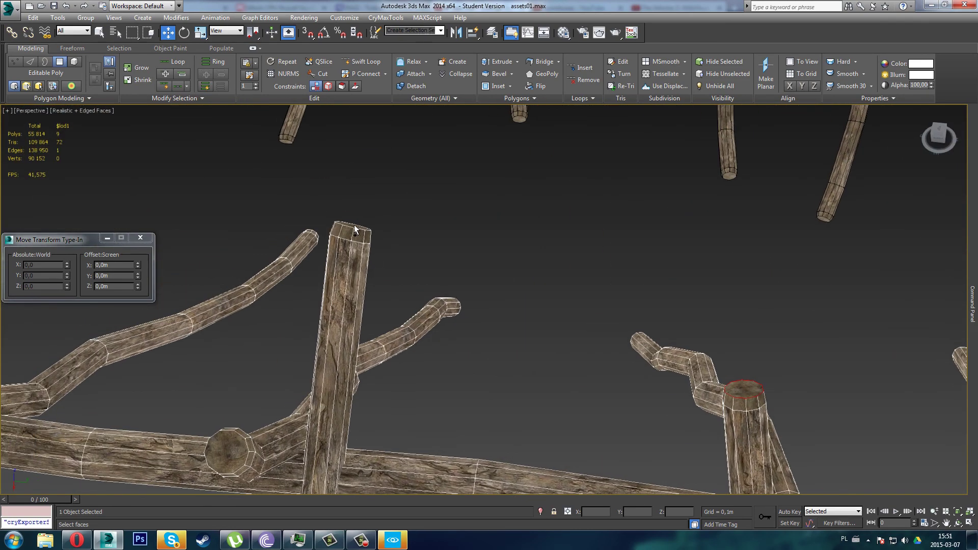
# Add the upper end caps of the last two crossed pole pairs at the end of the long ridge beam
pyautogui.keyDown('ctrl'); pyautogui.click(354, 229); pyautogui.keyUp('ctrl')
pyautogui.keyDown('ctrl'); pyautogui.click(231, 450); pyautogui.keyUp('ctrl')
pyautogui.moveTo(239, 411); pyautogui.dragTo(471, 386, button='middle')
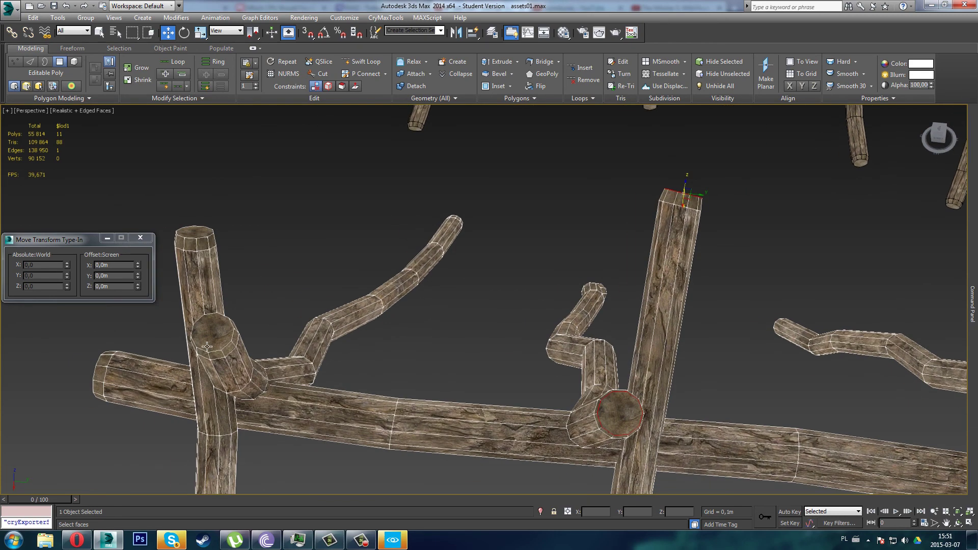
pyautogui.keyDown('ctrl'); pyautogui.click(214, 343); pyautogui.keyUp('ctrl')
pyautogui.keyDown('ctrl'); pyautogui.click(205, 240); pyautogui.keyUp('ctrl')
# Add the remaining upper pole end caps along the other half of the long ridge beam to the selection
pyautogui.keyDown('alt'); pyautogui.moveTo(189, 271); pyautogui.dragTo(481, 377, button='middle'); pyautogui.keyUp('alt')
pyautogui.keyDown('ctrl'); pyautogui.click(581, 322); pyautogui.keyUp('ctrl')
pyautogui.scroll(4, 487, 346)
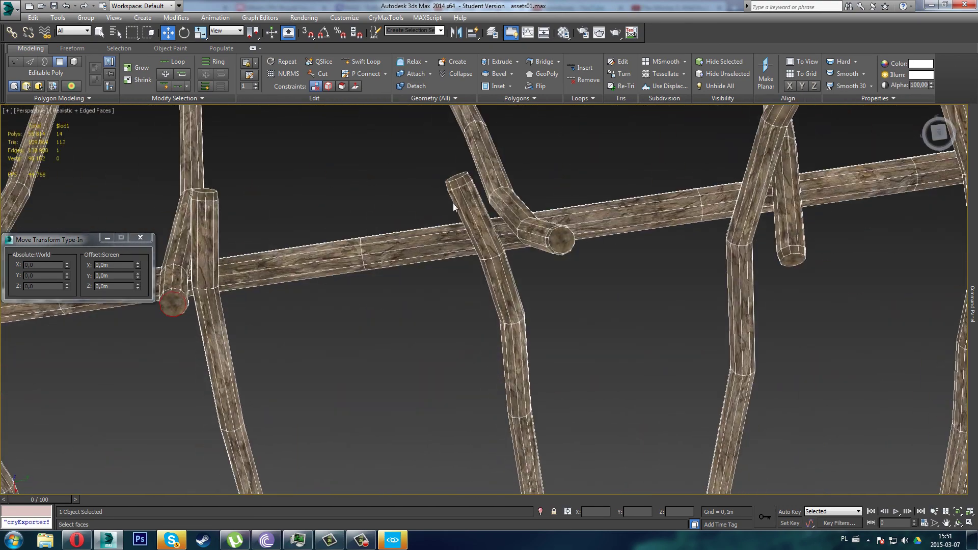
pyautogui.scroll(2, 451, 200)
pyautogui.keyDown('ctrl'); pyautogui.click(464, 164); pyautogui.keyUp('ctrl')
pyautogui.keyDown('ctrl'); pyautogui.click(643, 270); pyautogui.keyUp('ctrl')
pyautogui.keyDown('alt'); pyautogui.moveTo(643, 269); pyautogui.dragTo(494, 173, button='middle'); pyautogui.keyUp('alt')
pyautogui.keyDown('ctrl'); pyautogui.click(445, 407); pyautogui.keyUp('ctrl')
pyautogui.moveTo(686, 207); pyautogui.dragTo(509, 287, button='middle')
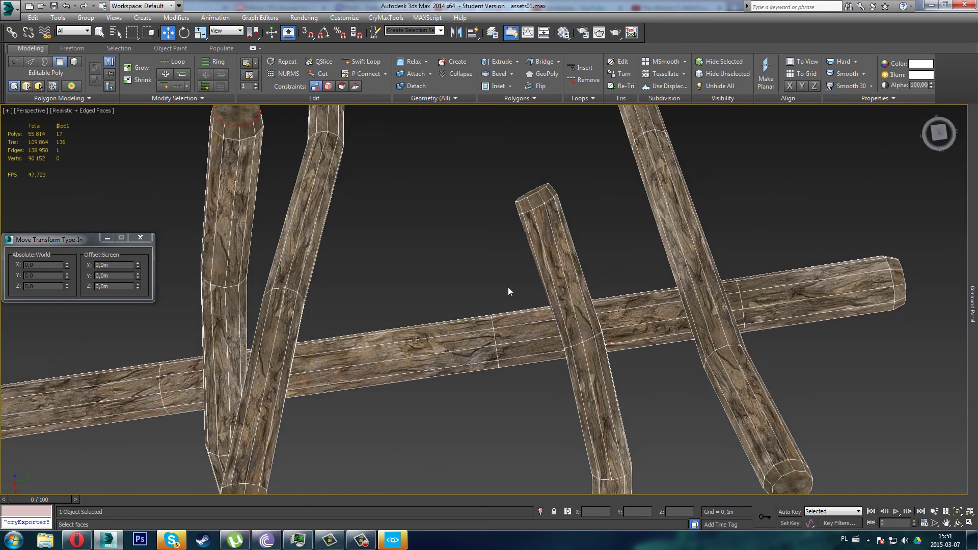
pyautogui.keyDown('ctrl'); pyautogui.click(795, 490); pyautogui.keyUp('ctrl')
# Add the upper end caps of the crossed pole pairs on the short ridge beam to the polygon selection
pyautogui.keyDown('alt'); pyautogui.moveTo(806, 392); pyautogui.dragTo(259, 332, button='middle'); pyautogui.keyUp('alt')
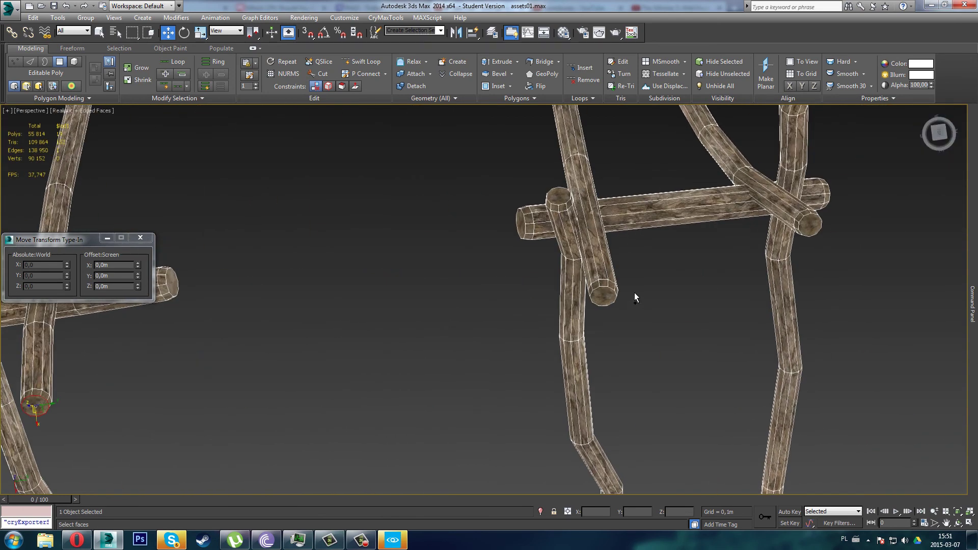
pyautogui.keyDown('ctrl'); pyautogui.click(603, 296); pyautogui.keyUp('ctrl')
pyautogui.keyDown('alt'); pyautogui.moveTo(563, 202); pyautogui.dragTo(587, 280, button='middle'); pyautogui.keyUp('alt')
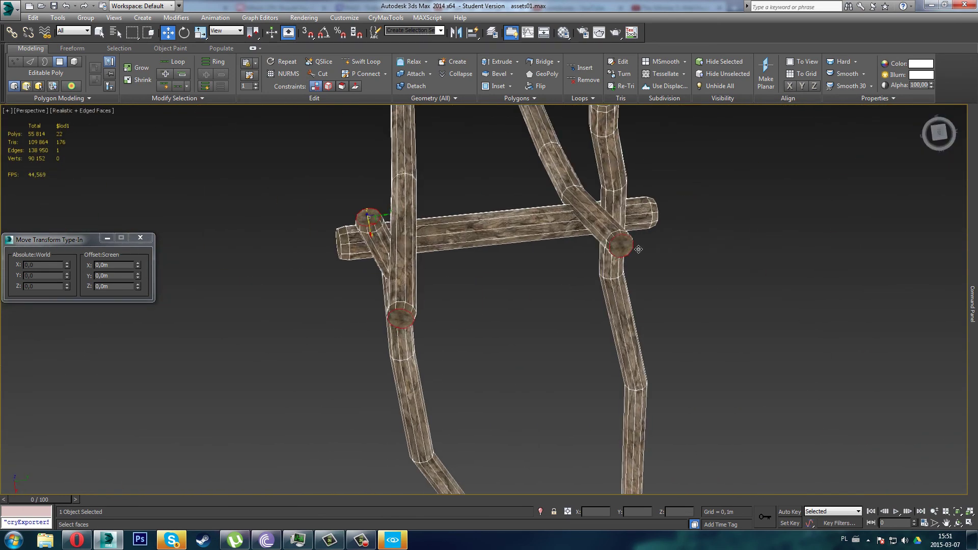
pyautogui.moveTo(626, 207); pyautogui.dragTo(605, 297, button='middle')
pyautogui.keyDown('alt'); pyautogui.moveTo(639, 350); pyautogui.dragTo(581, 216, button='middle'); pyautogui.keyUp('alt')
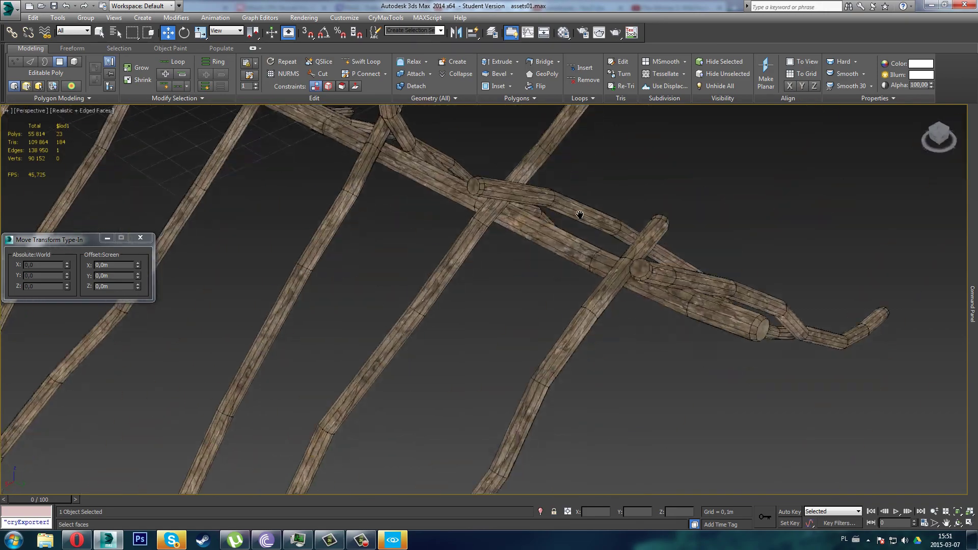
pyautogui.scroll(-4, 540, 257)
pyautogui.keyDown('alt'); pyautogui.moveTo(537, 352); pyautogui.dragTo(530, 273, button='middle'); pyautogui.keyUp('alt')
pyautogui.scroll(5, 648, 412)
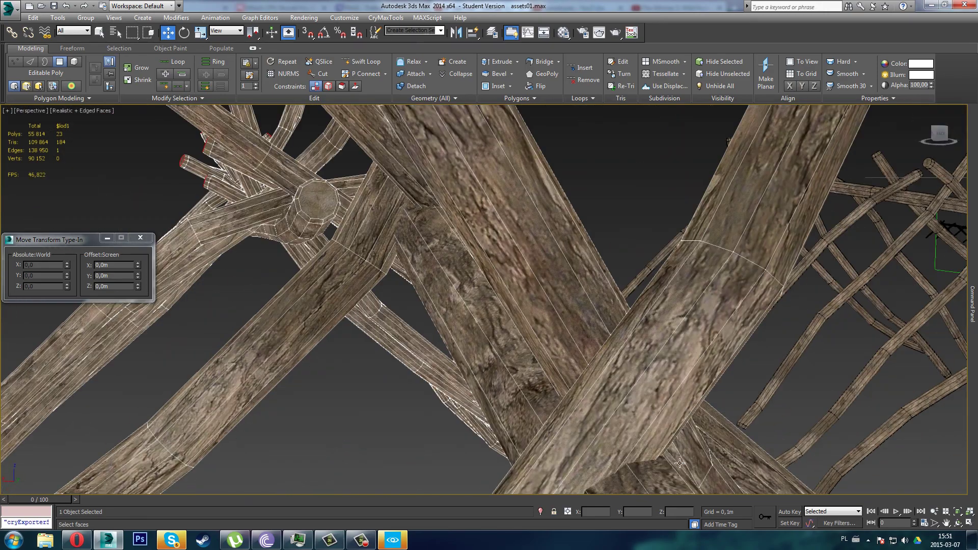